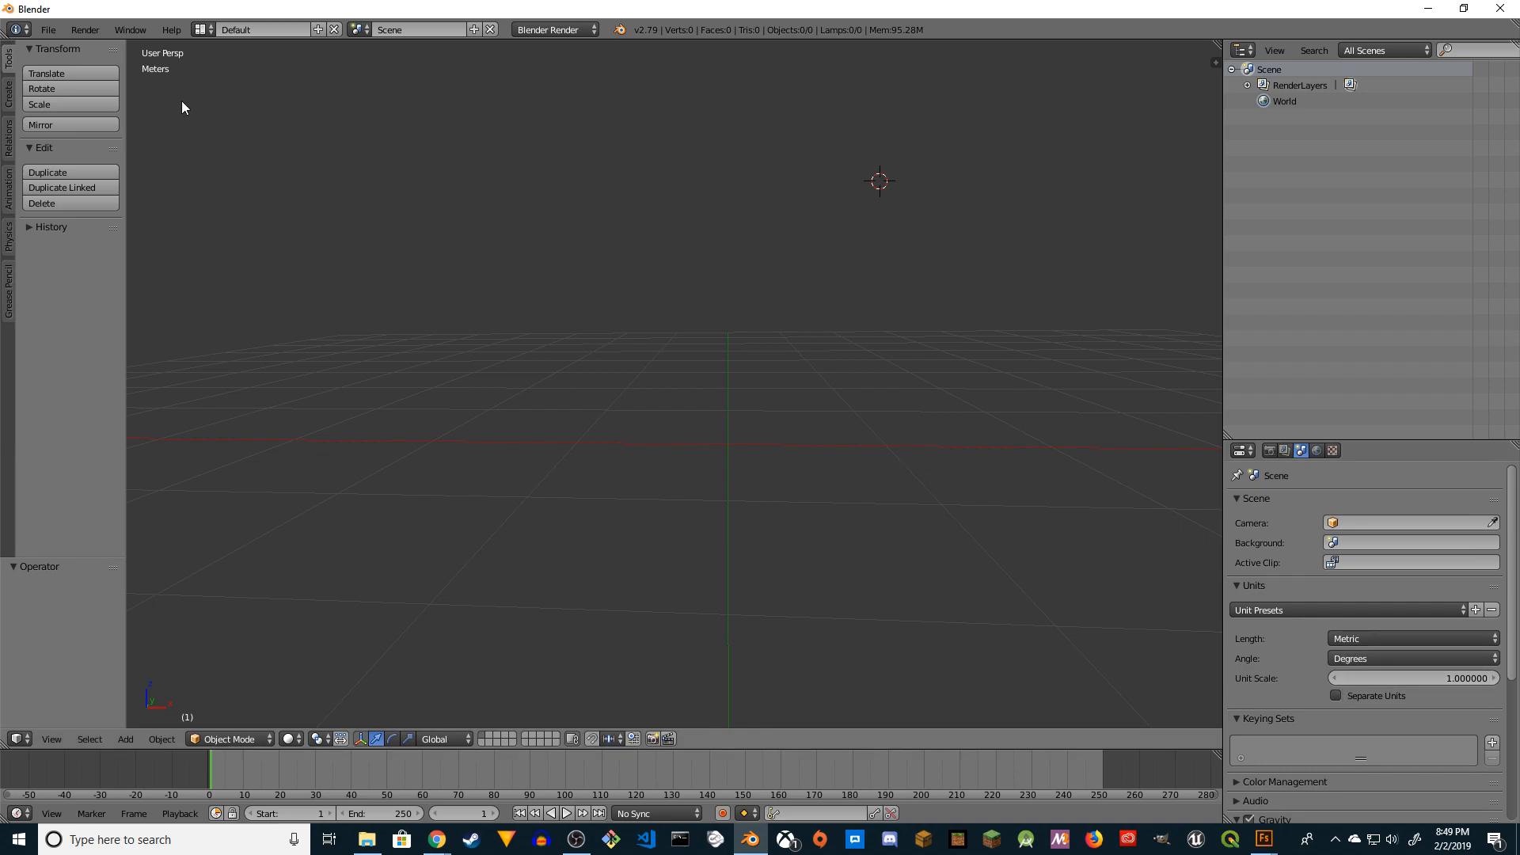
Step: Import the Demo1.fbx character from the Desktop folder into the empty scene
left_click(53, 31)
mouse_move(80, 335)
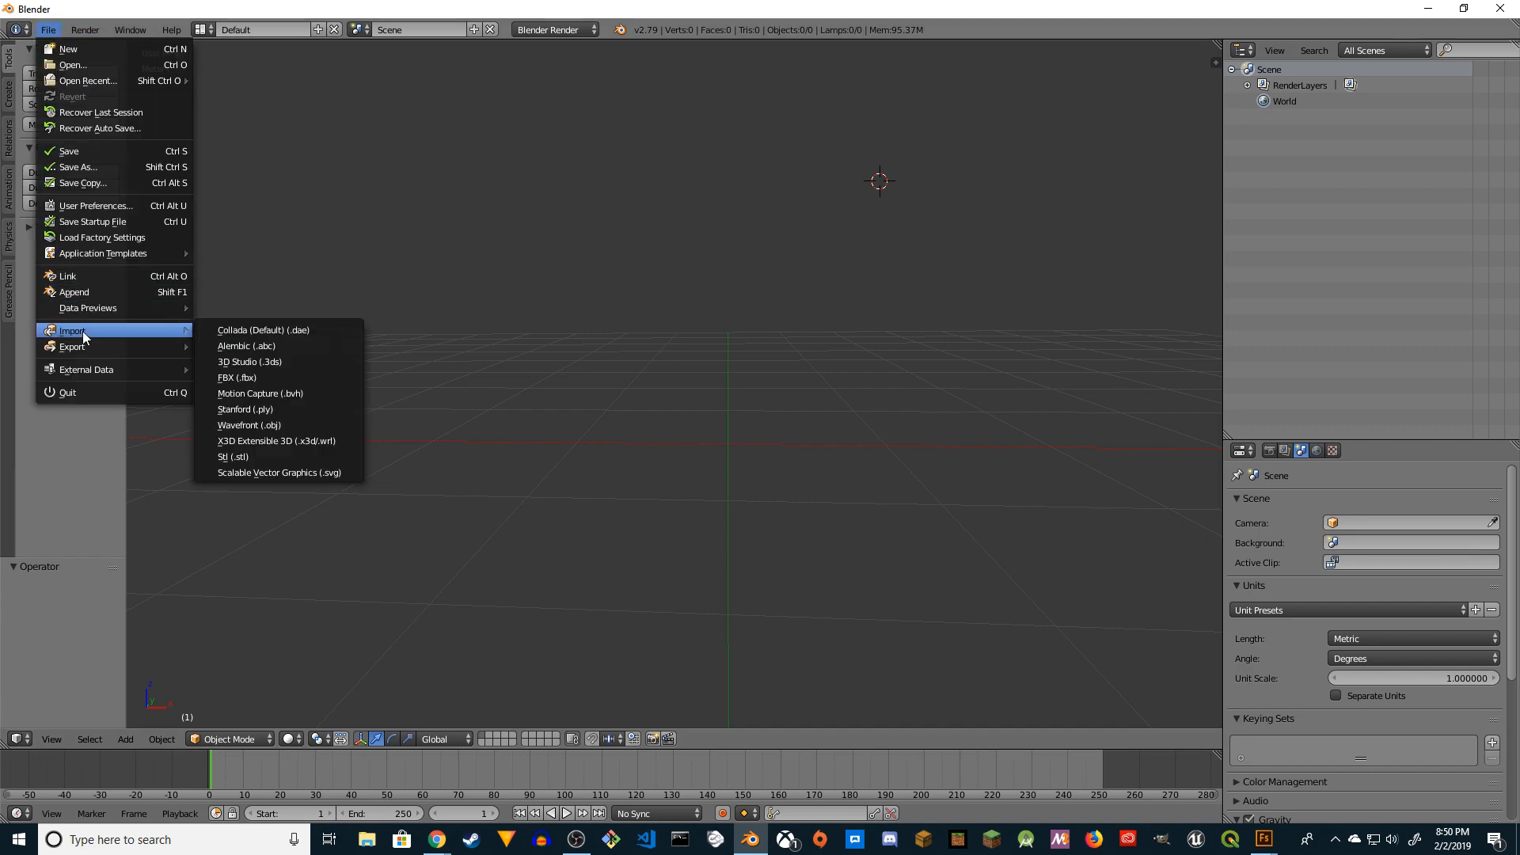
left_click(247, 377)
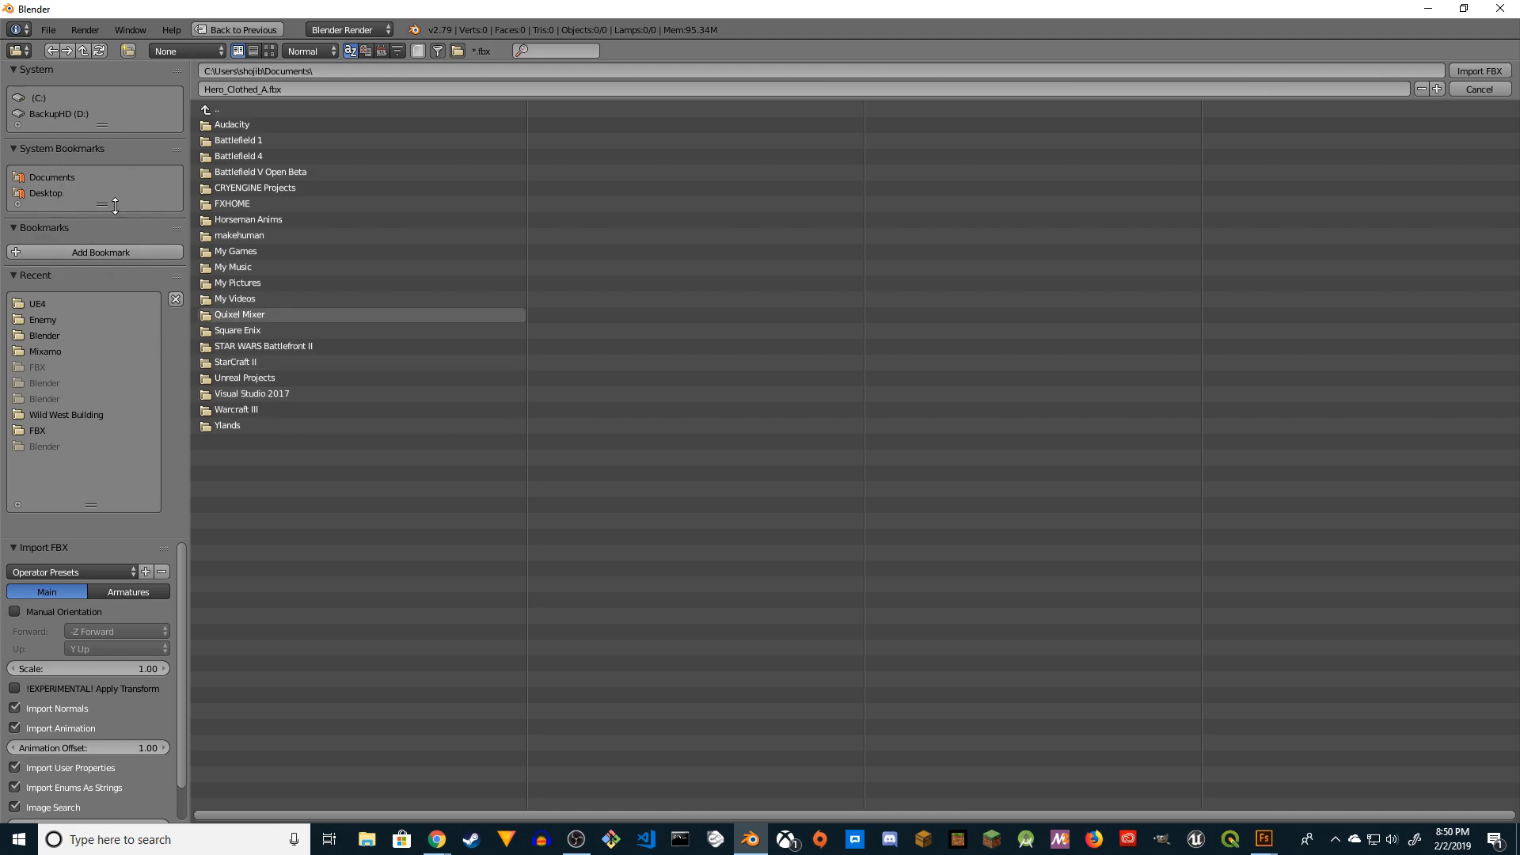
left_click(68, 194)
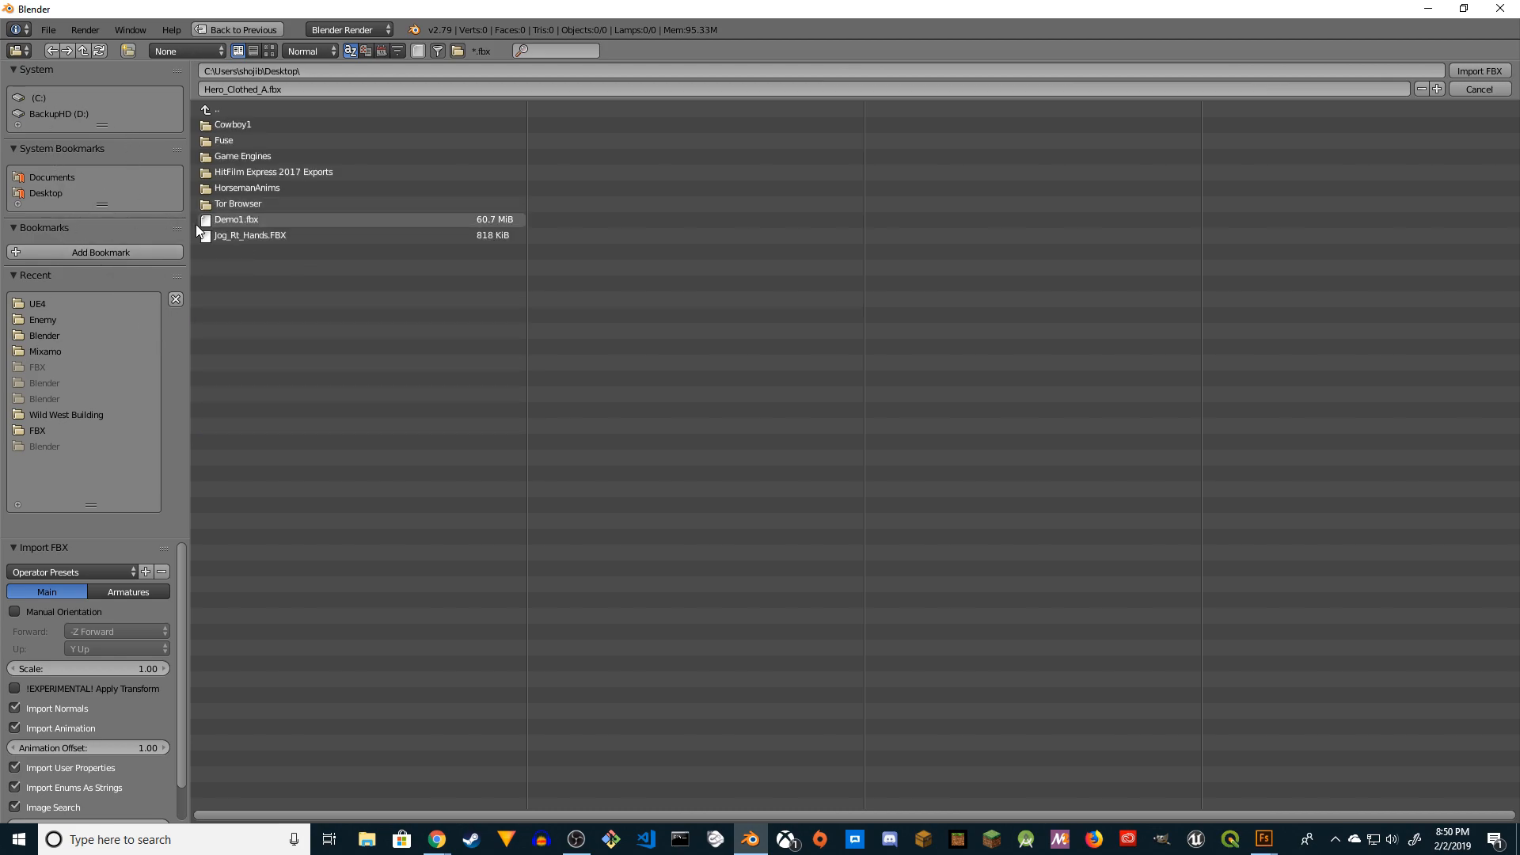
left_click(234, 222)
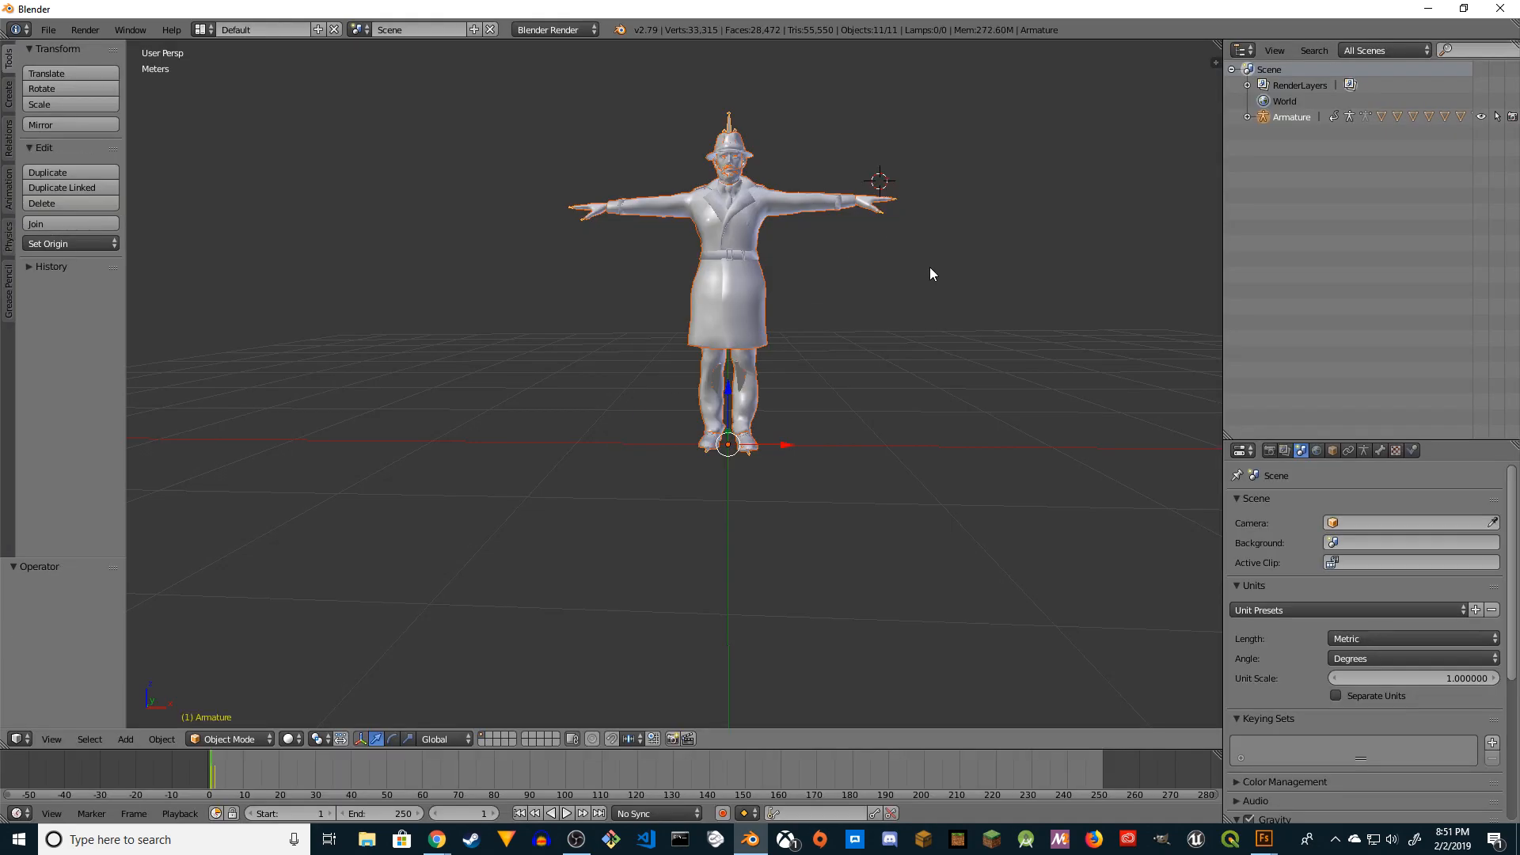
Step: Expand the imported armature's hierarchy in the outliner and rename the top armature object to Root
middle_click_drag(930, 268, 957, 286)
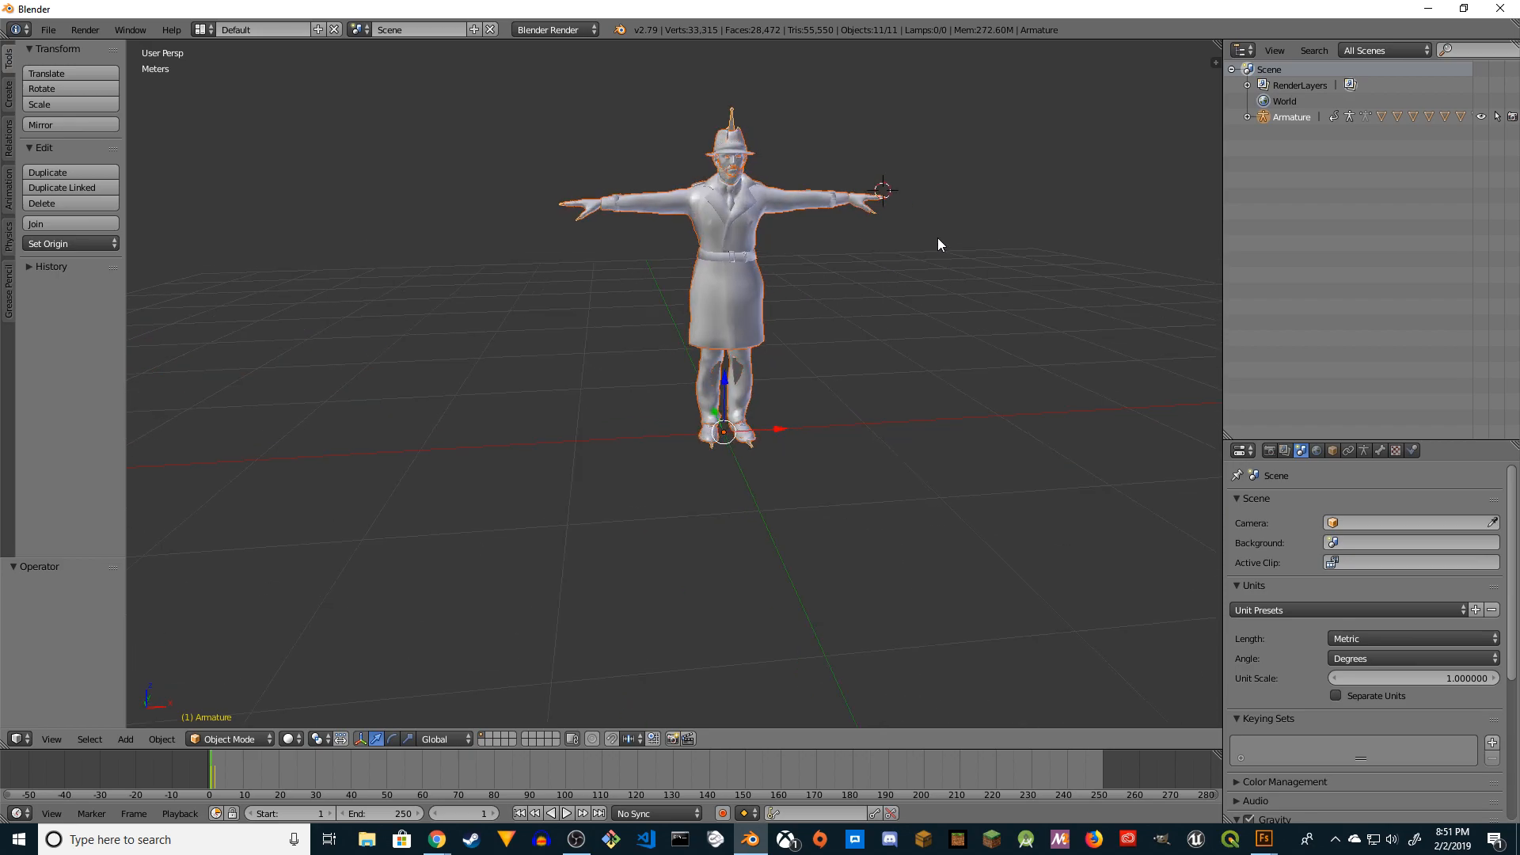
left_click(1248, 117)
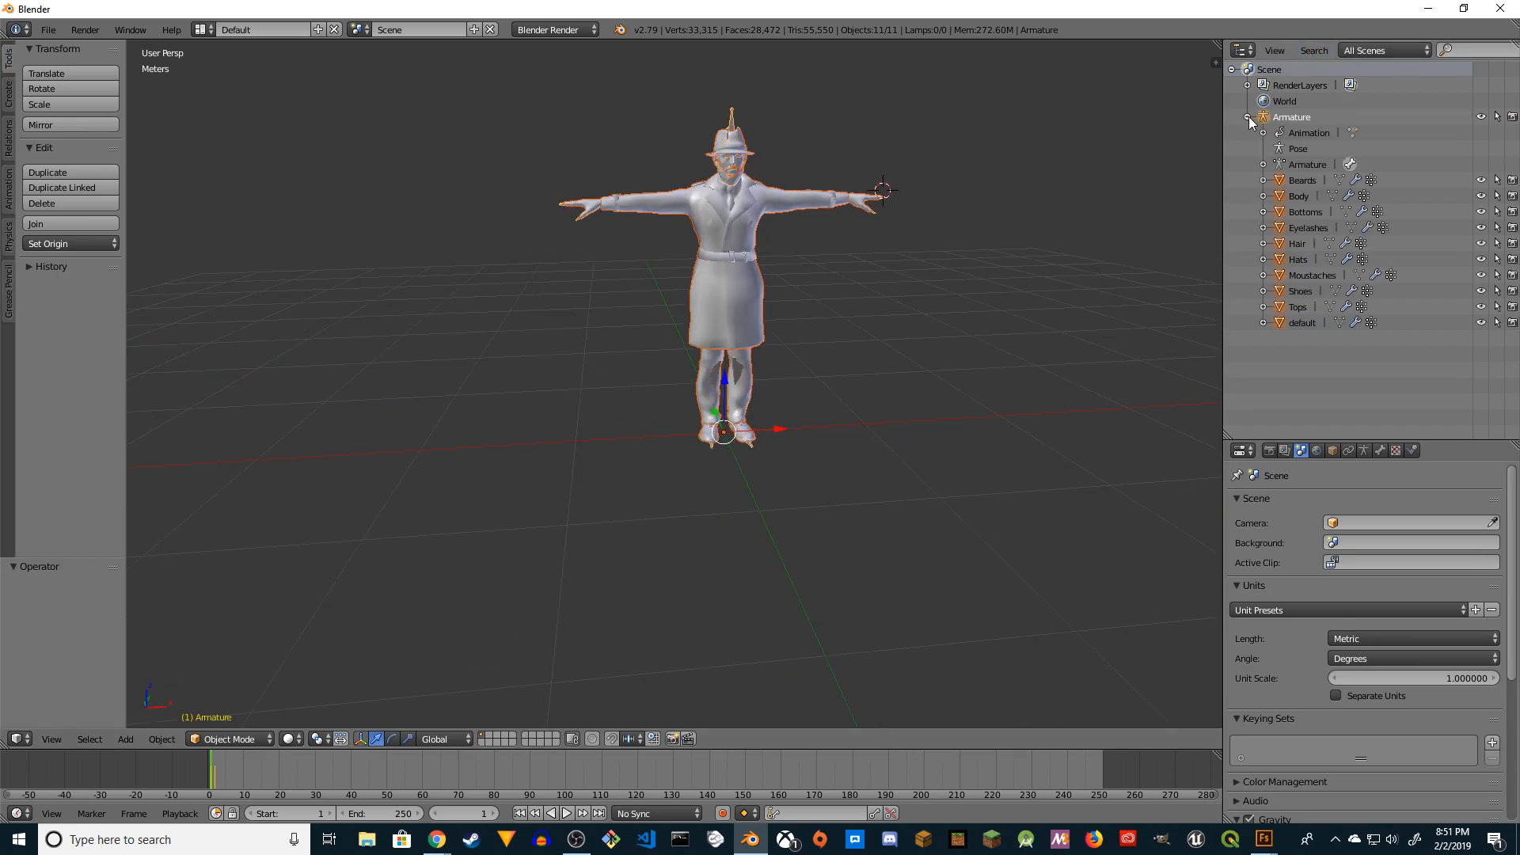
double_click(1288, 117)
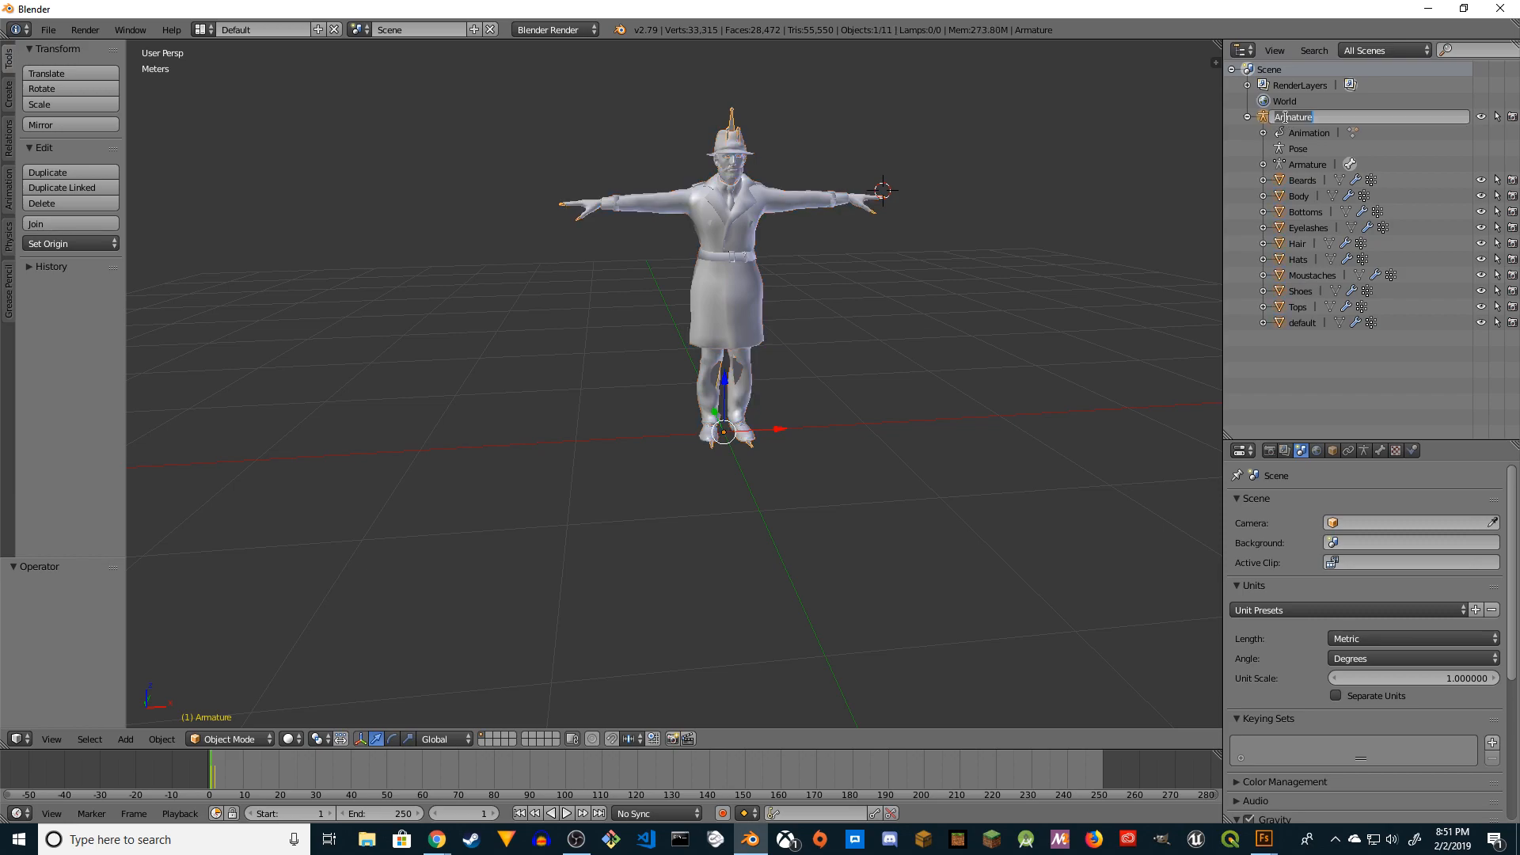
type("Root")
key("Return")
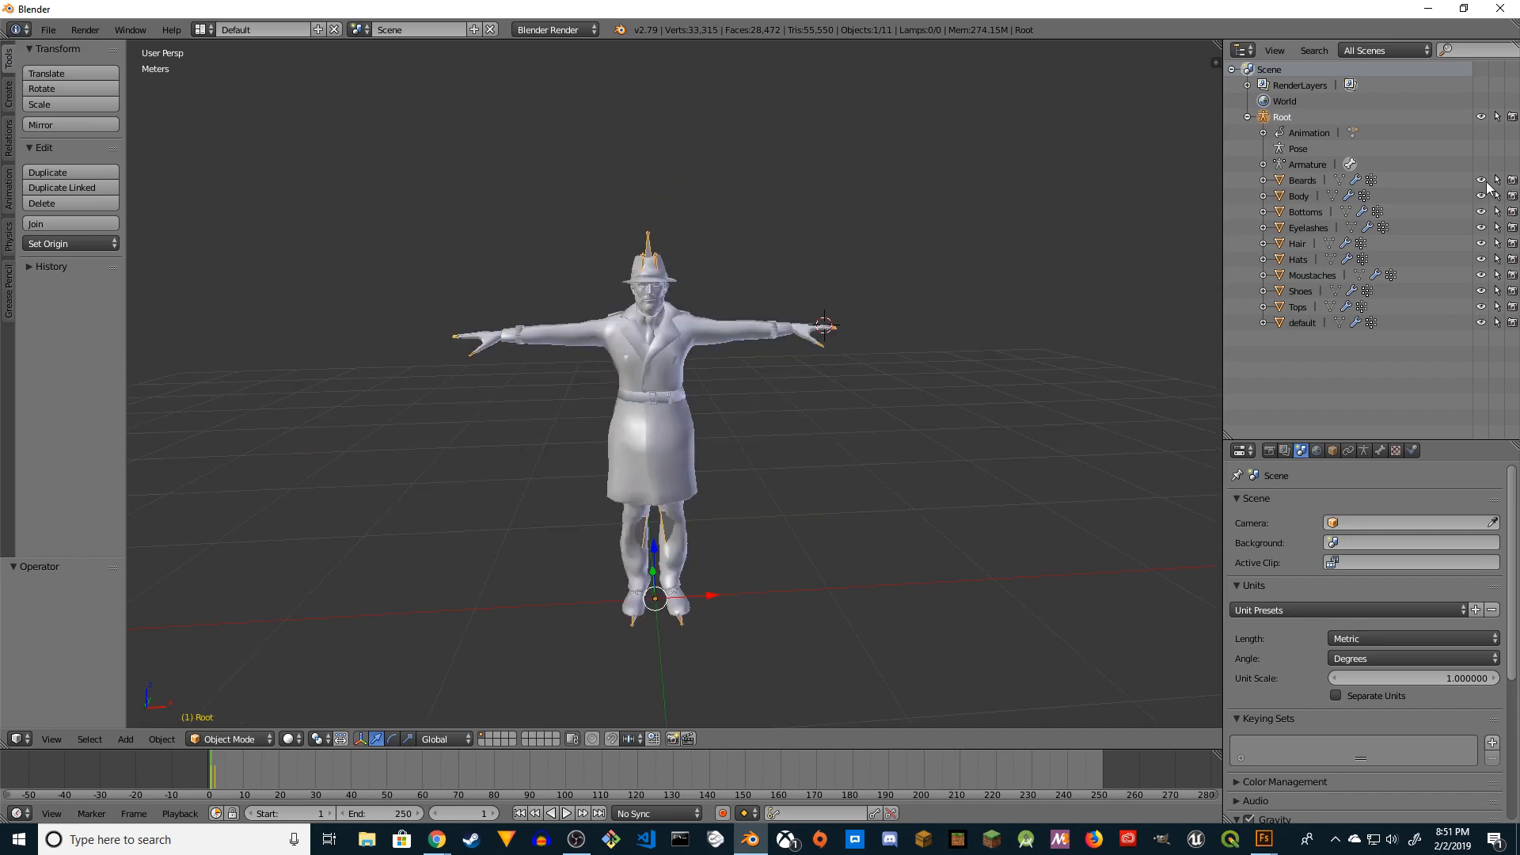
Step: Hide every mesh under Root except Body and make them unselectable: Beards, Bottoms, Eyelashes, Hair, Hats, Moustaches, Shoes, Tops and default
left_click(1484, 180)
left_click(1497, 179)
left_click(1481, 210)
left_click(1482, 227)
left_click(1493, 228)
left_click(1494, 246)
left_click(1481, 243)
left_click(1482, 259)
left_click(1497, 259)
left_click(1482, 275)
left_click(1497, 274)
left_click(1481, 290)
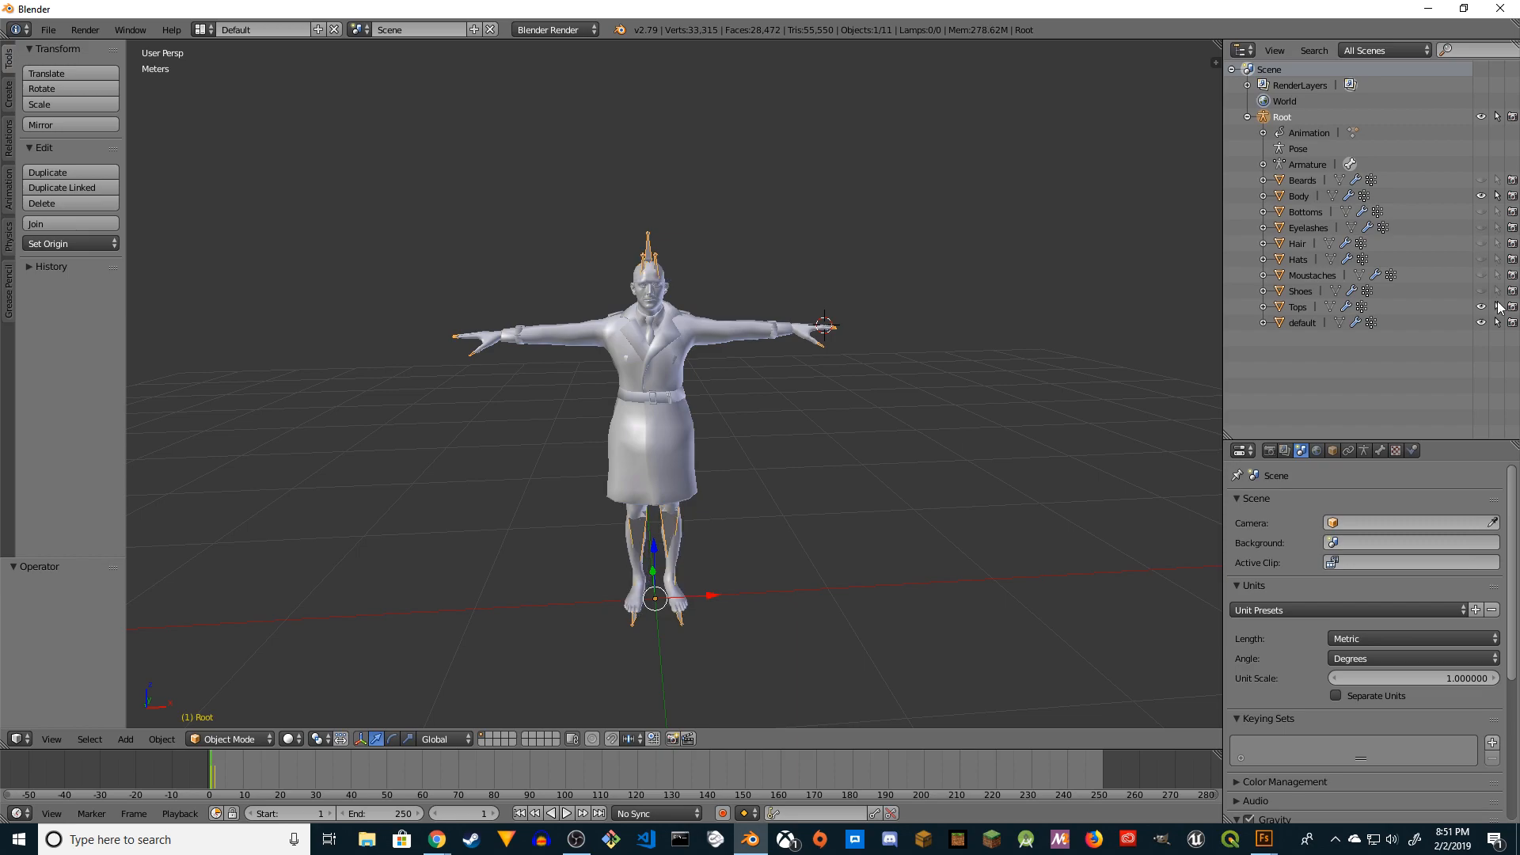
left_click(1481, 306)
left_click(1482, 307)
left_click(1482, 307)
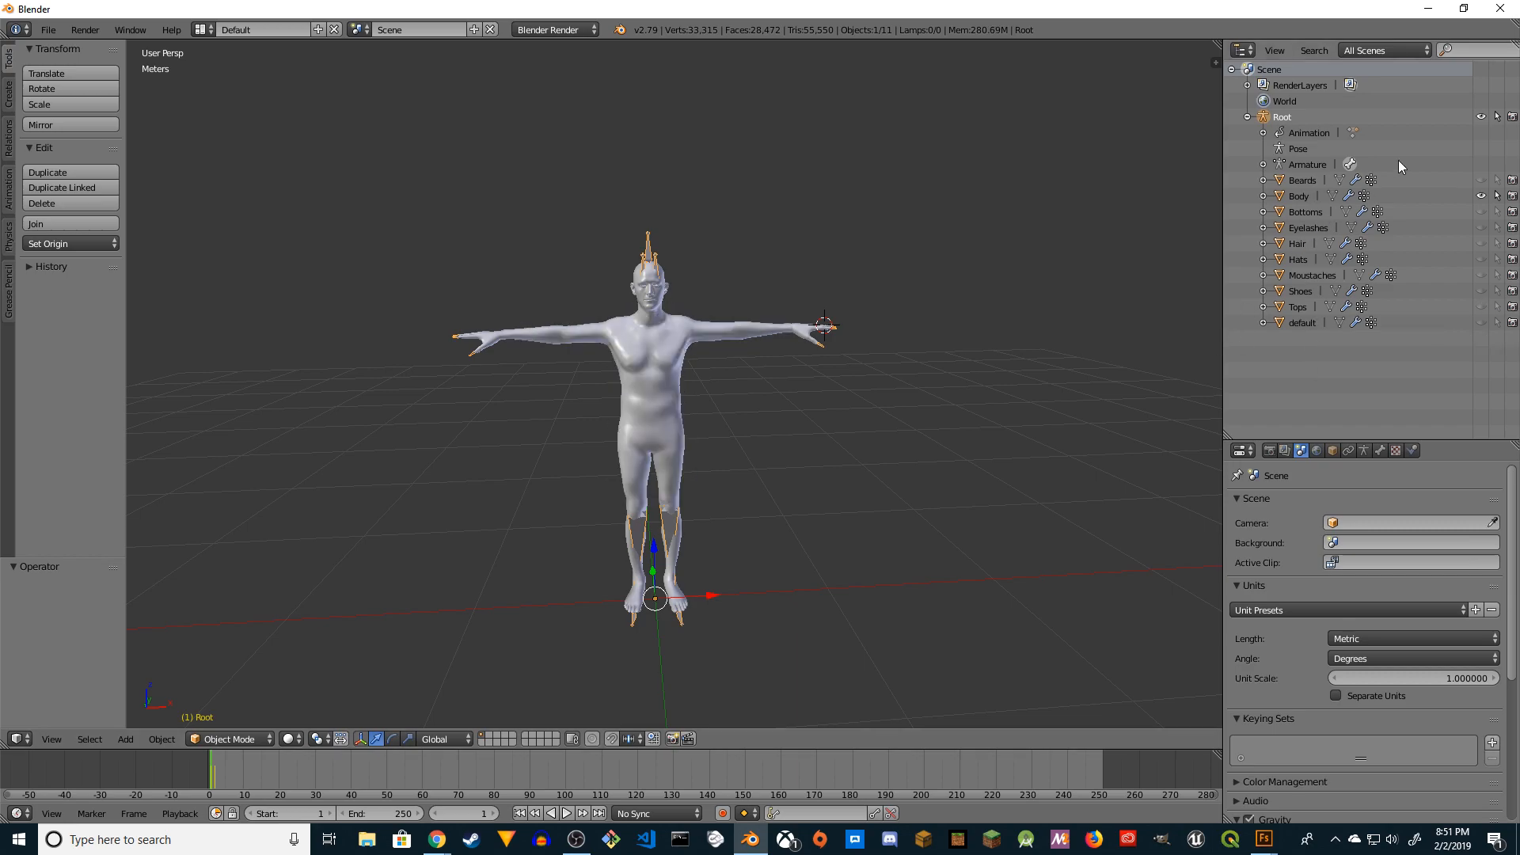
Step: Enable X-Ray display for the Root armature in its object settings
left_click(1295, 177)
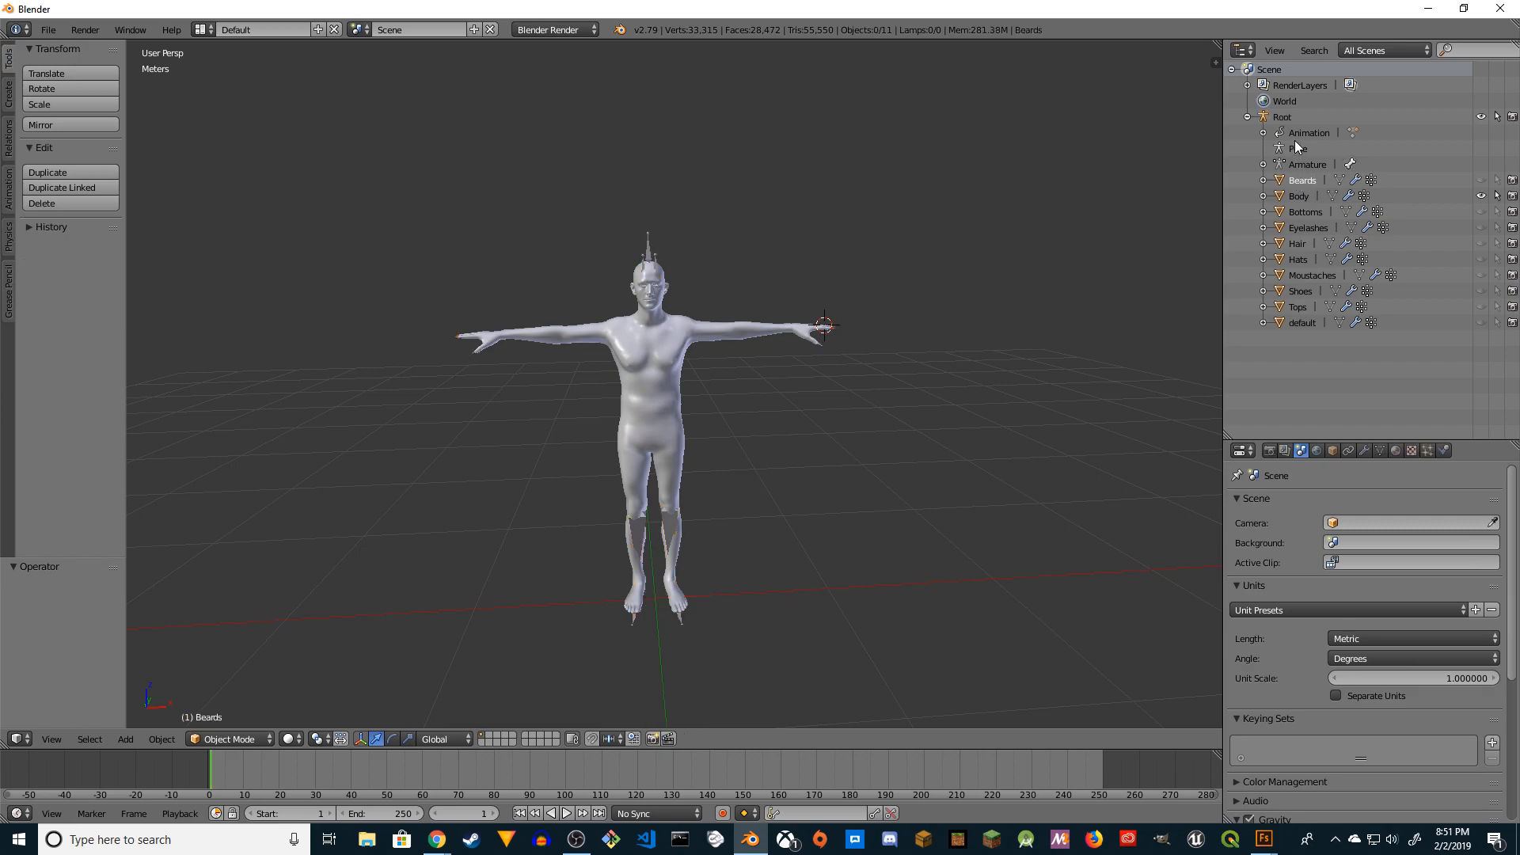
left_click(1334, 450)
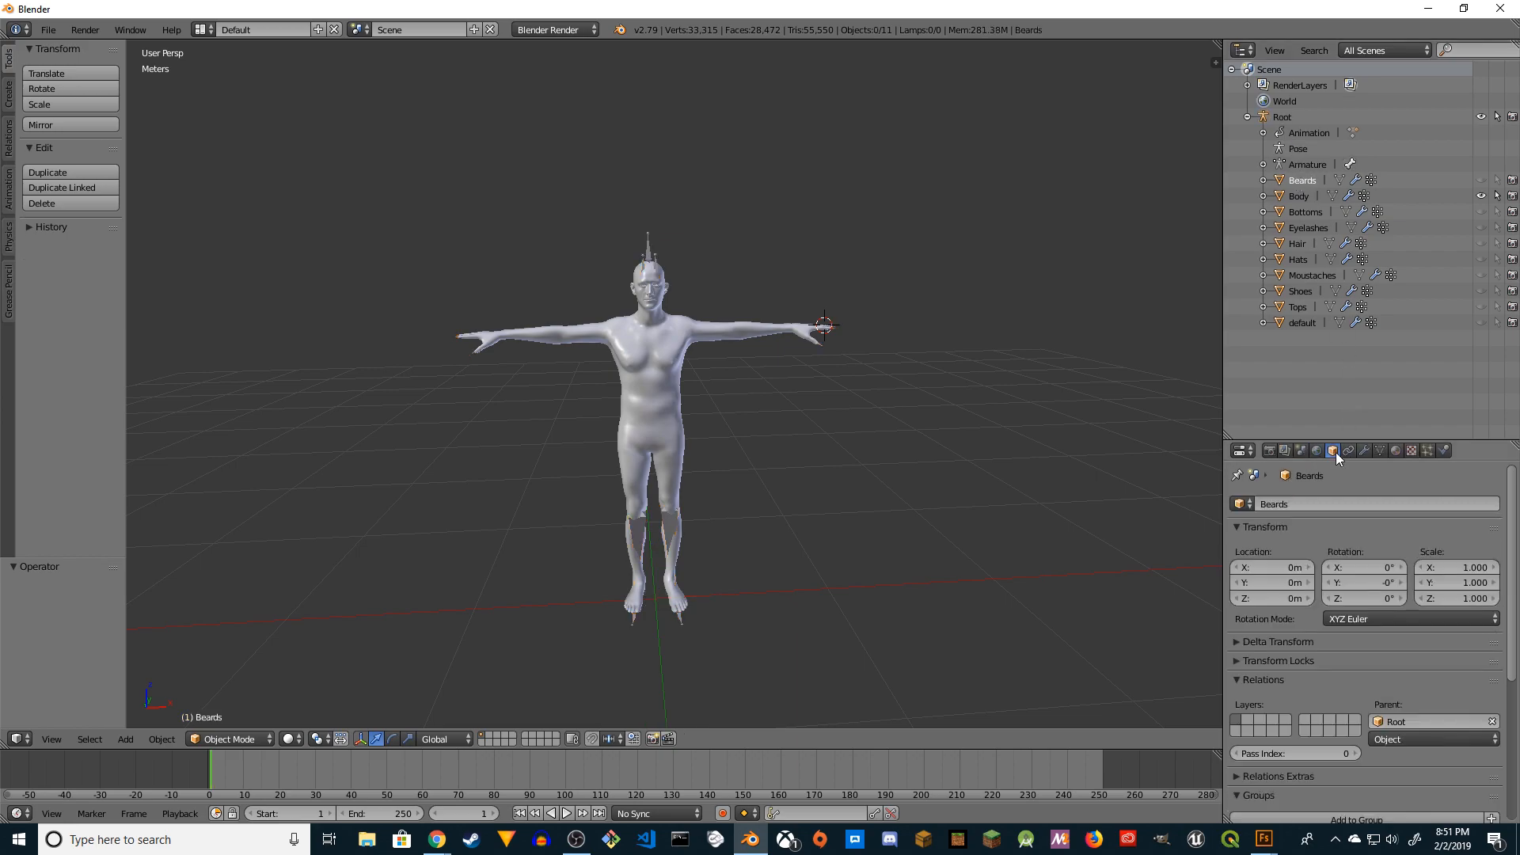
left_click(1295, 119)
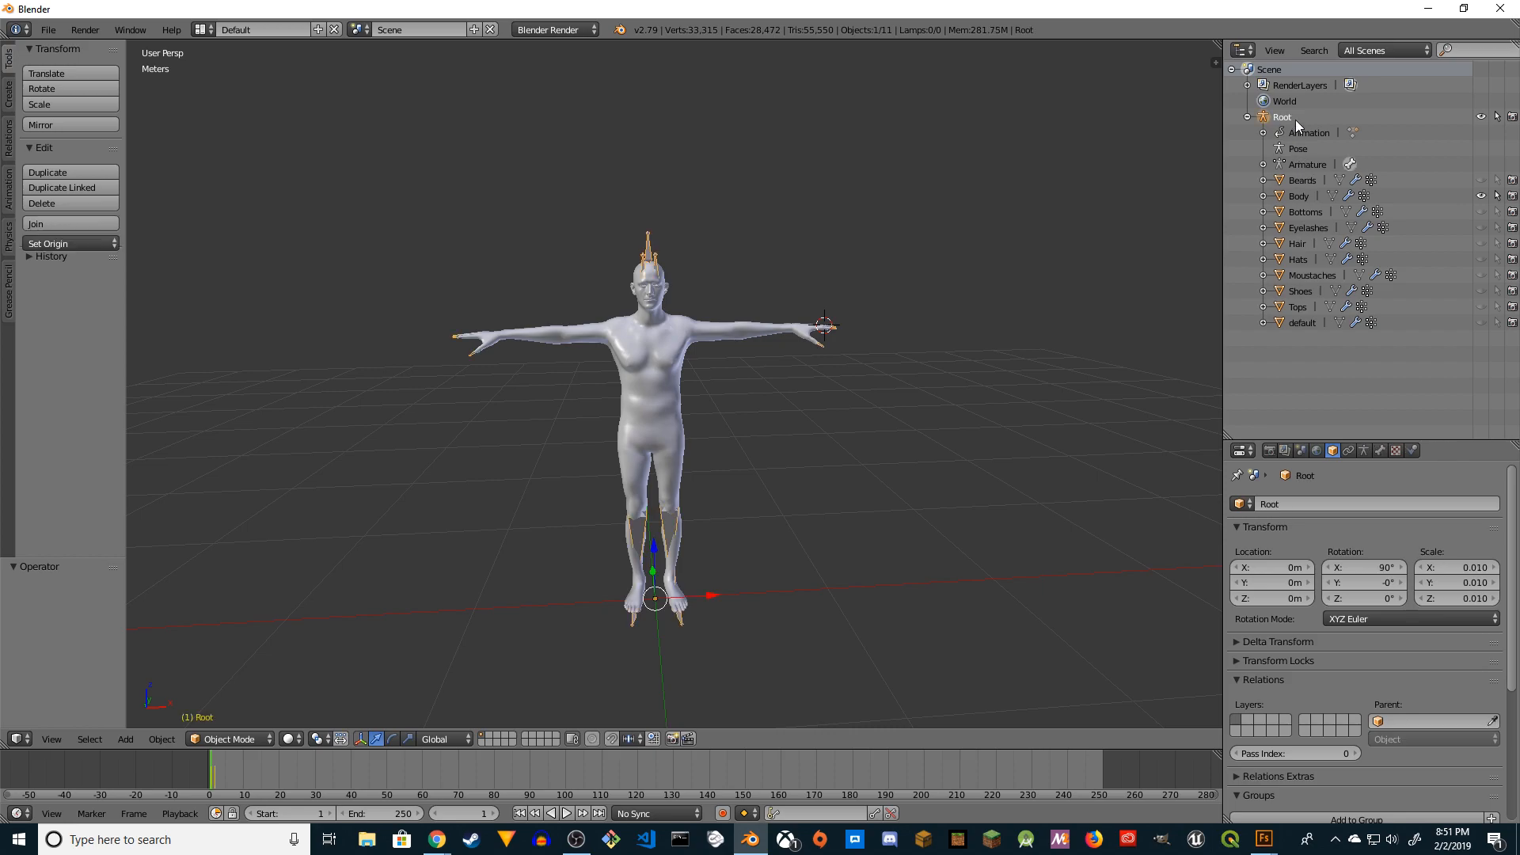
scroll(1370, 530, "down", 1)
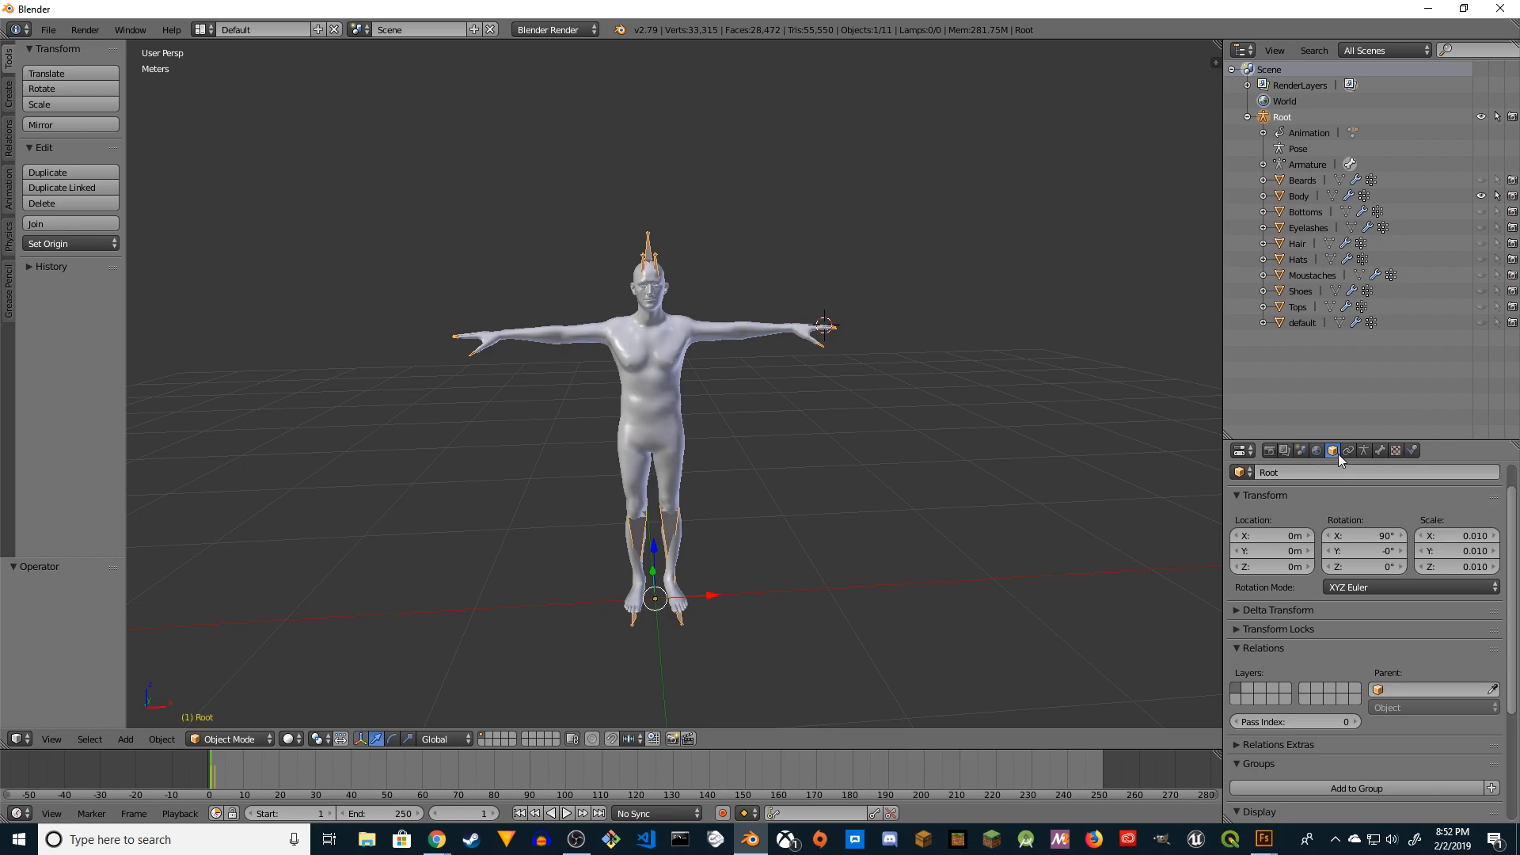
scroll(1330, 578, "down", 1)
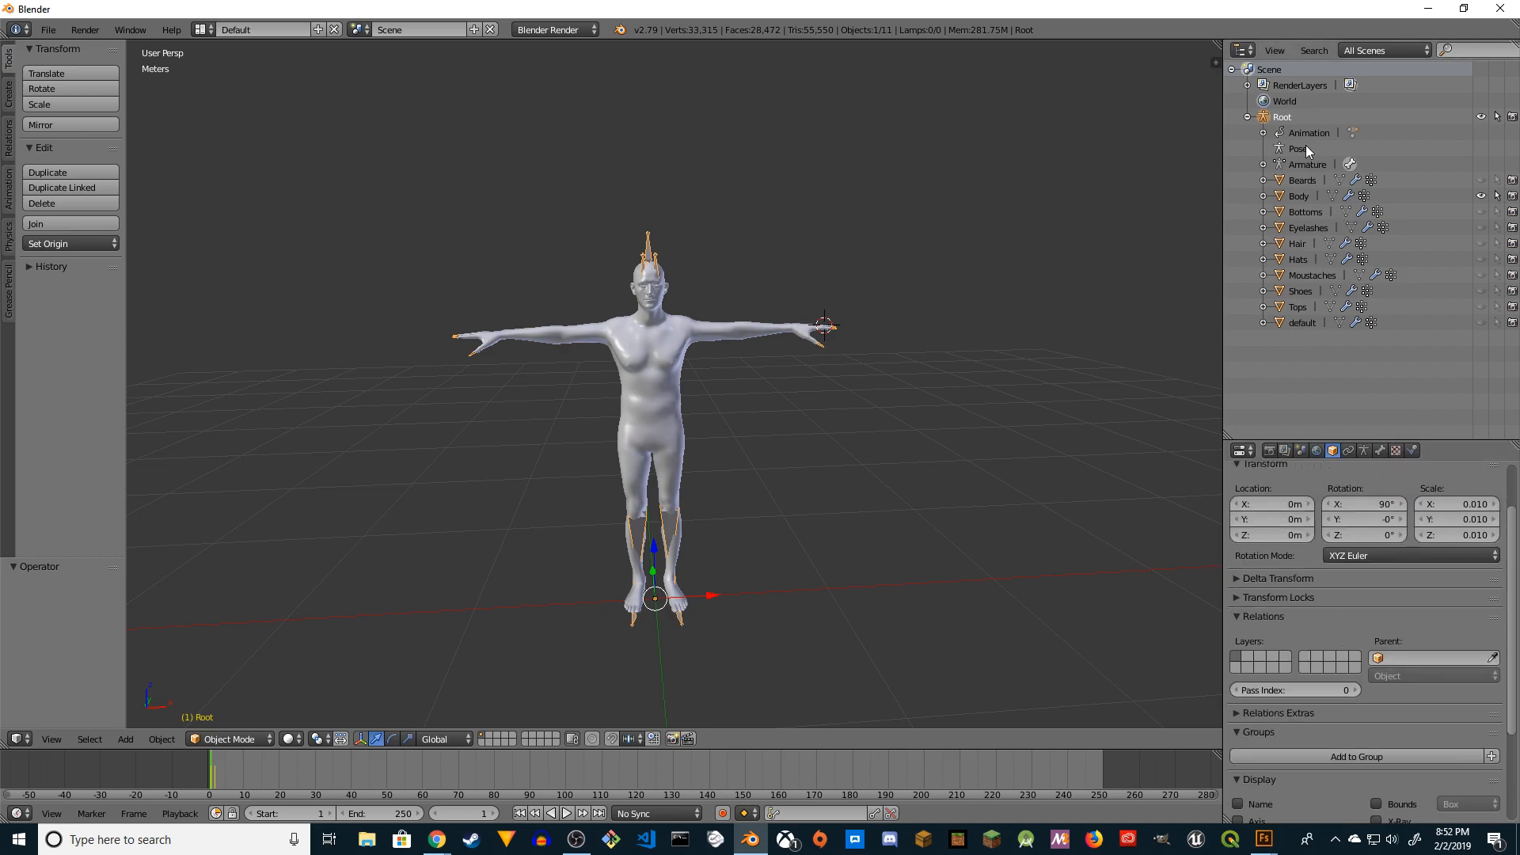
left_click(1303, 180)
scroll(1365, 554, "down", 6)
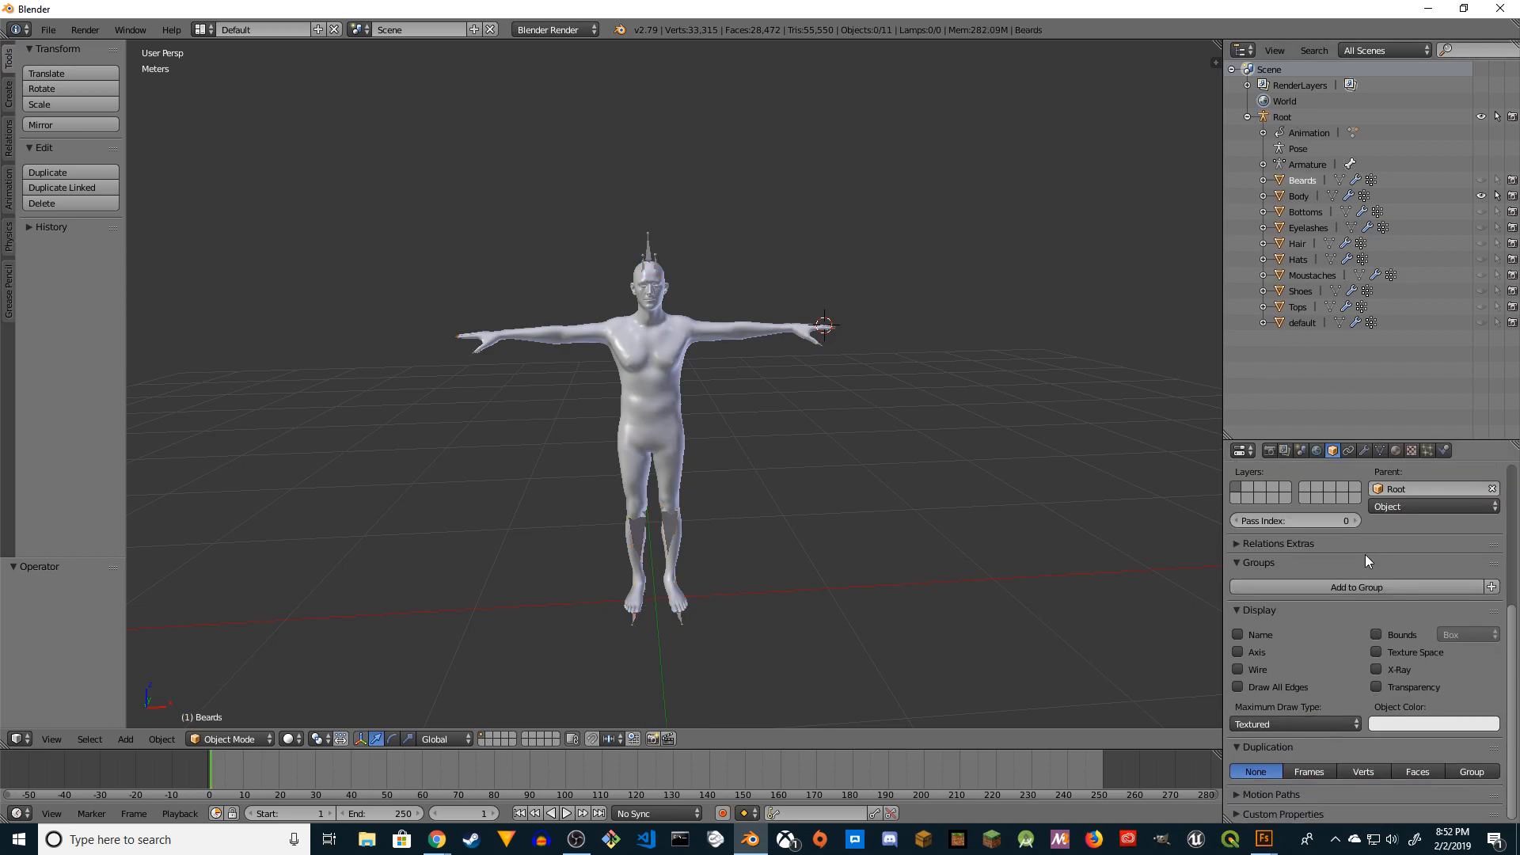
left_click(1289, 116)
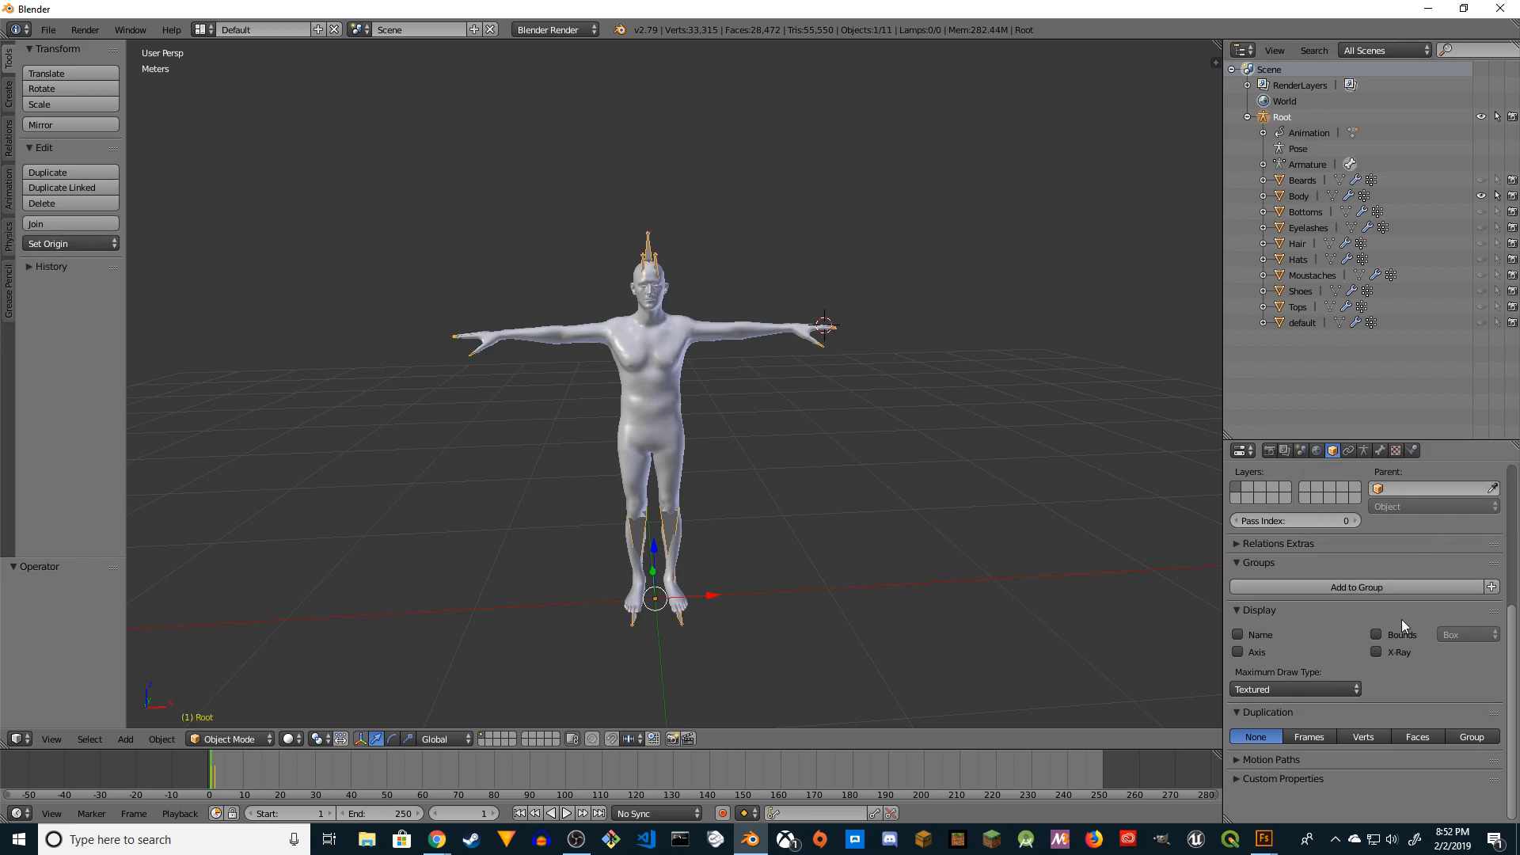
left_click(1376, 653)
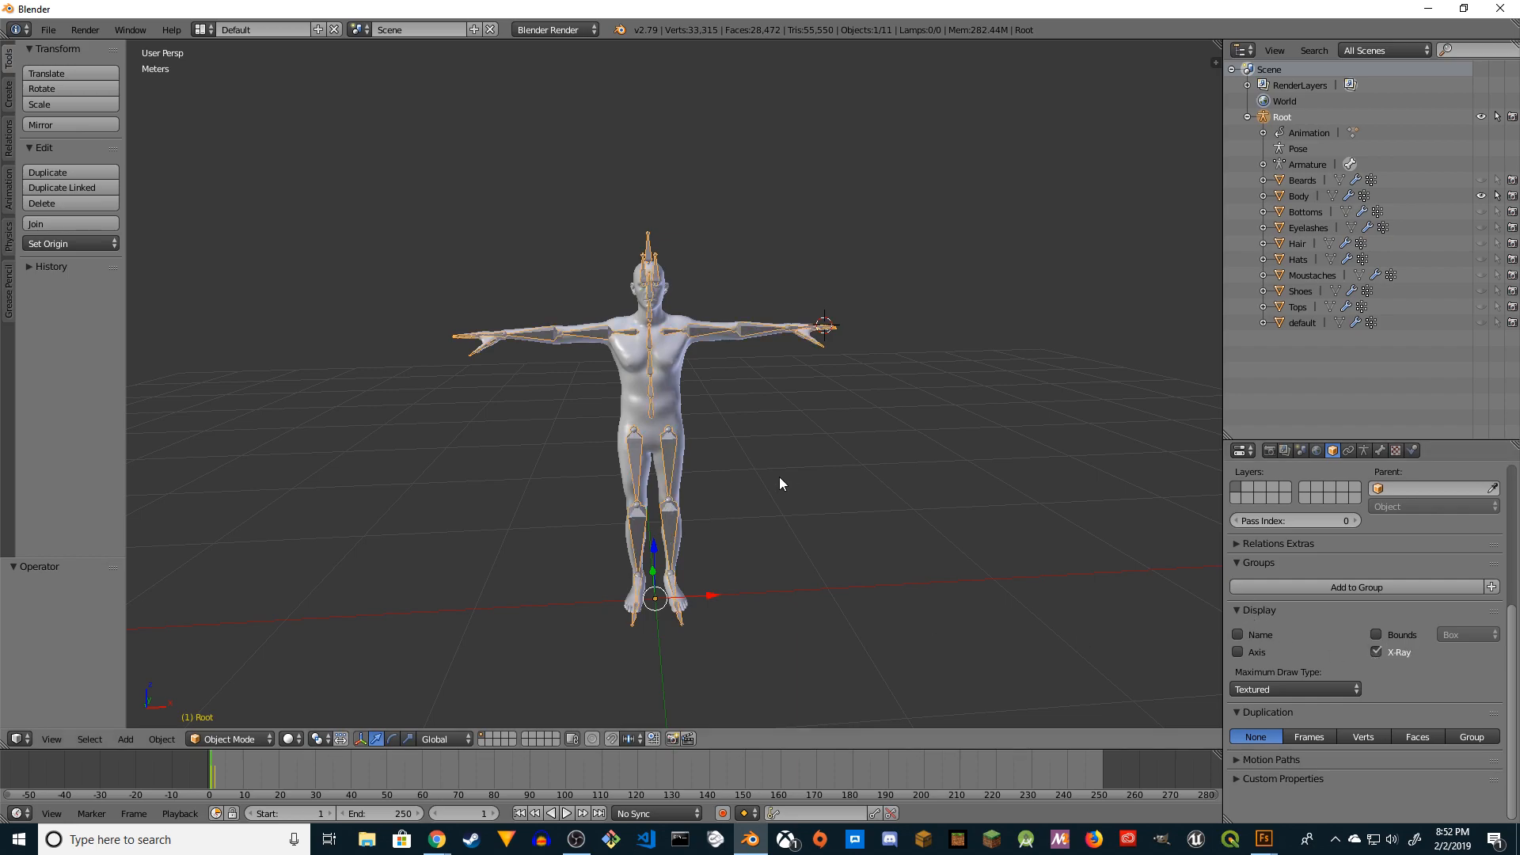
Step: Check the mouse selection setting in the user preferences' input section, then close the preferences
middle_click_drag(775, 451, 797, 421)
scroll(774, 412, "up", 1)
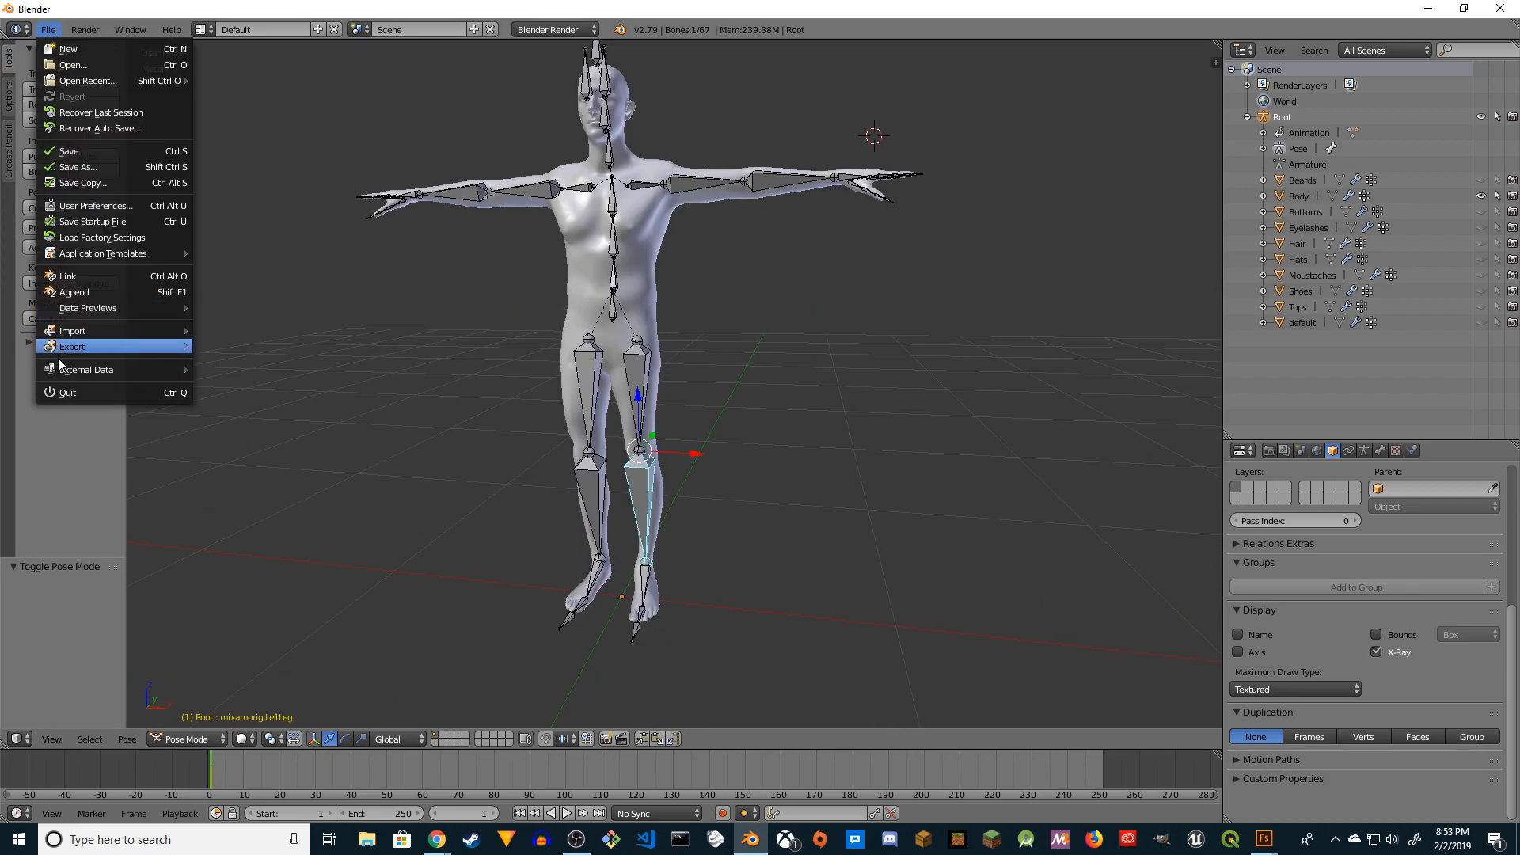
left_click(100, 207)
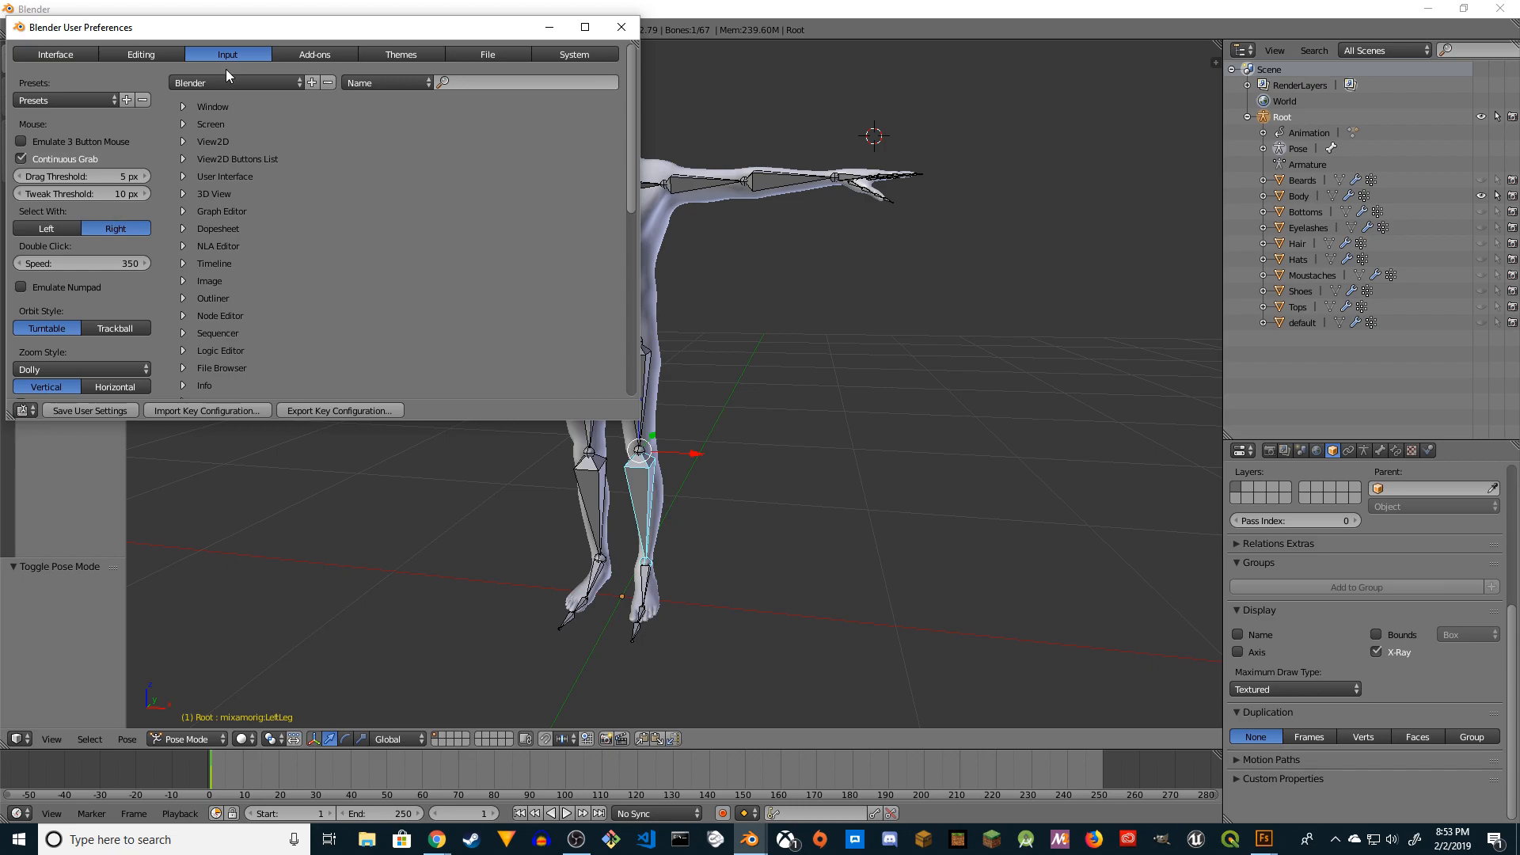
left_click_drag(116, 33, 243, 84)
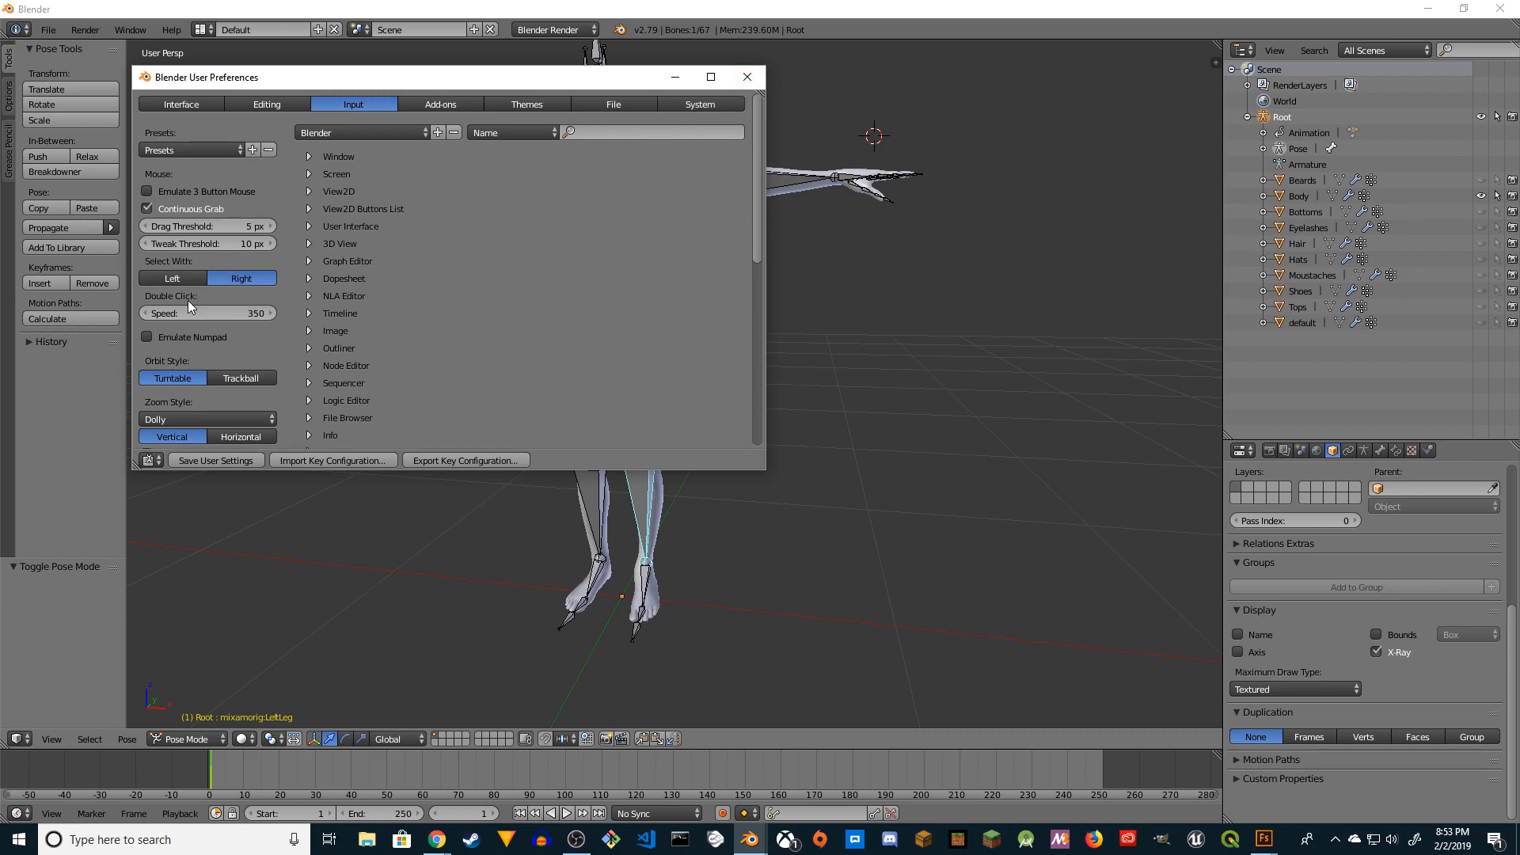
left_click(749, 77)
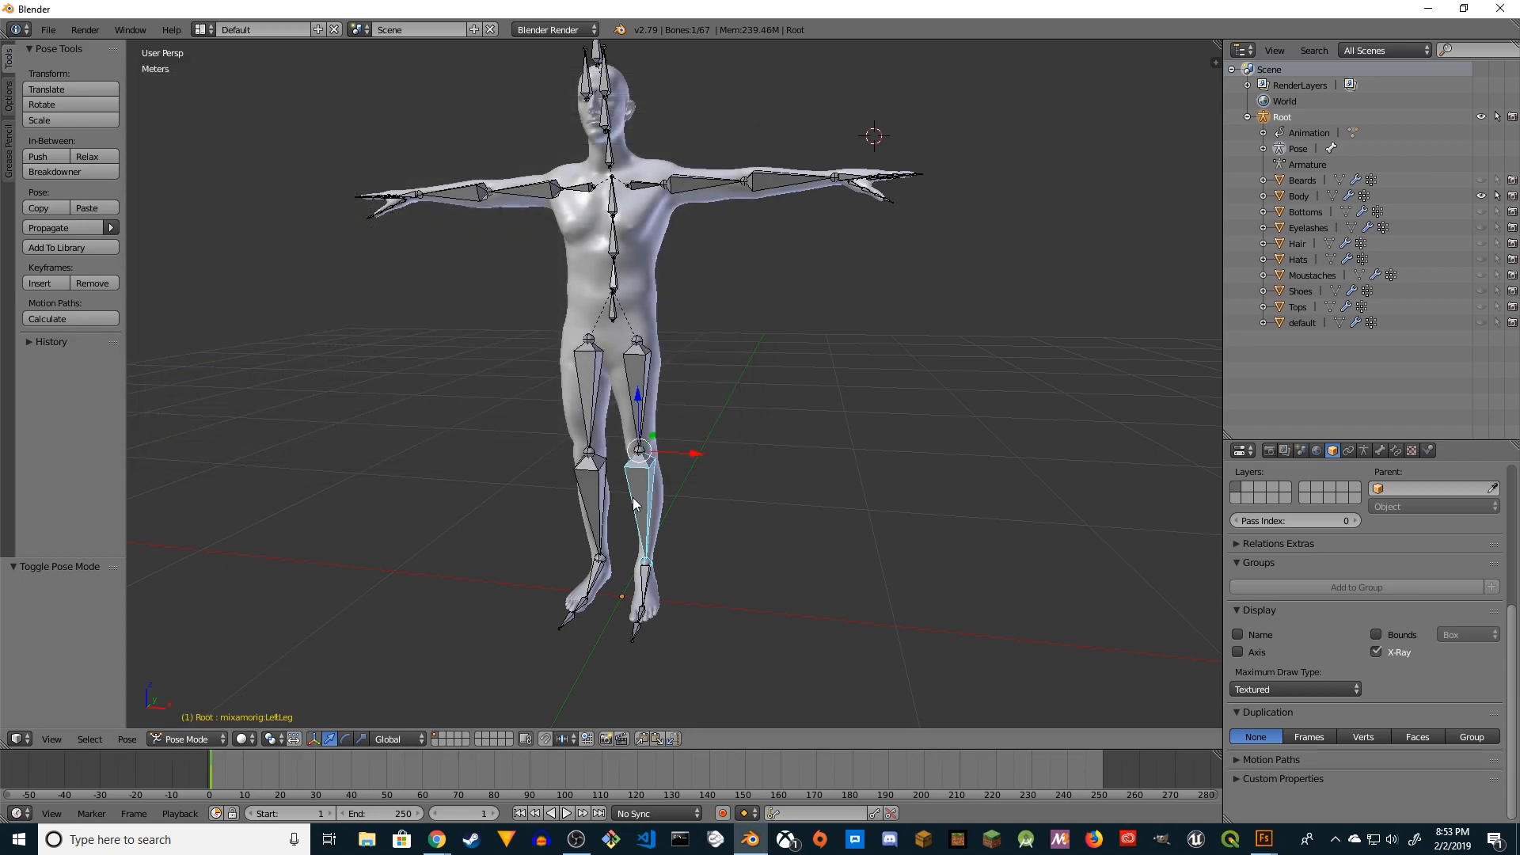
Step: Select the Body mesh and switch it to Weight Paint mode
right_click(659, 502)
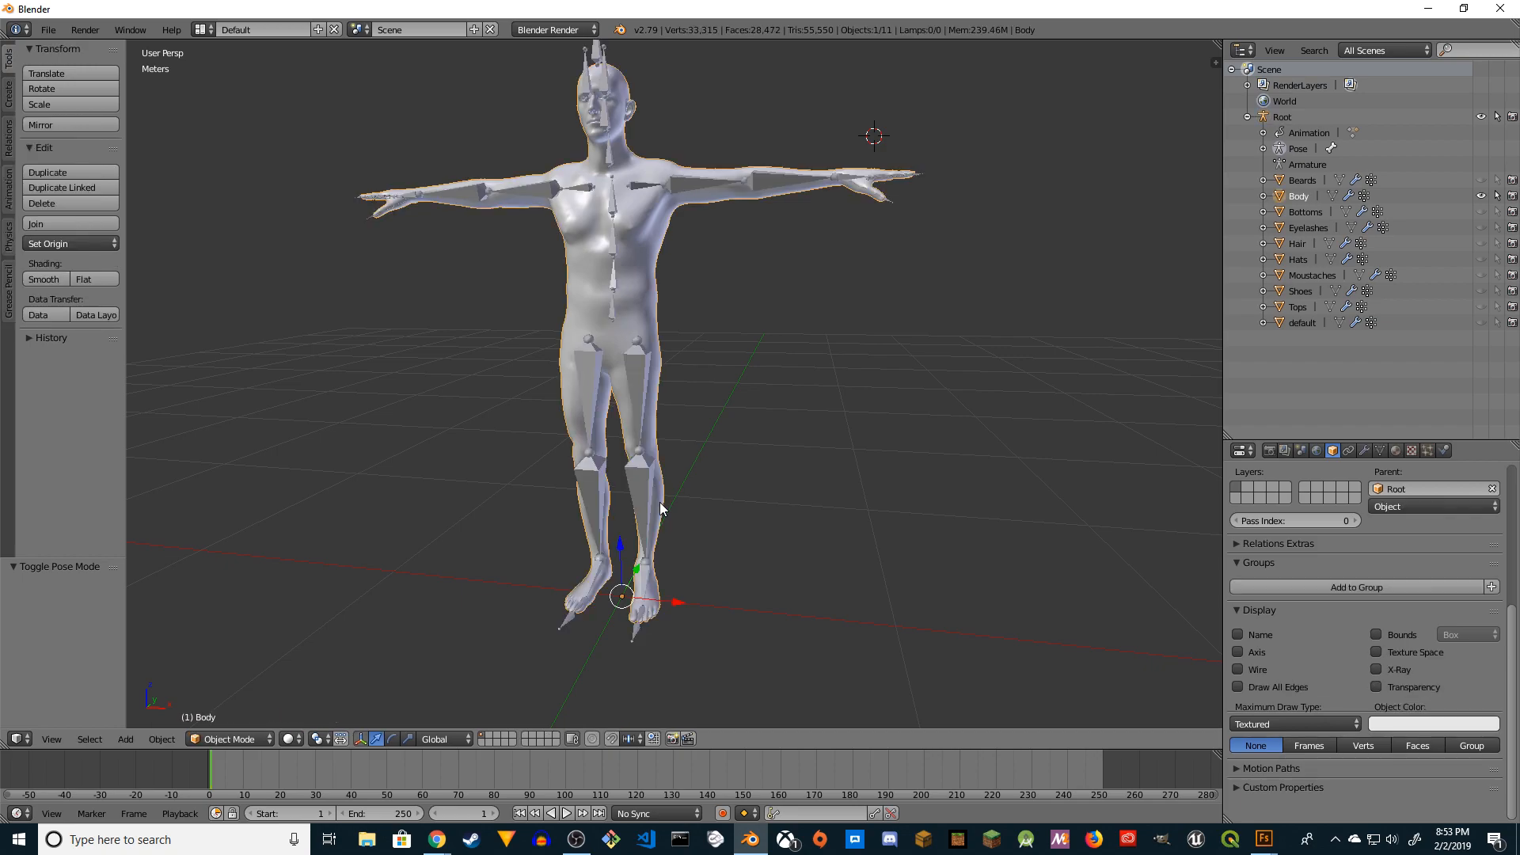
left_click(230, 740)
left_click(237, 650)
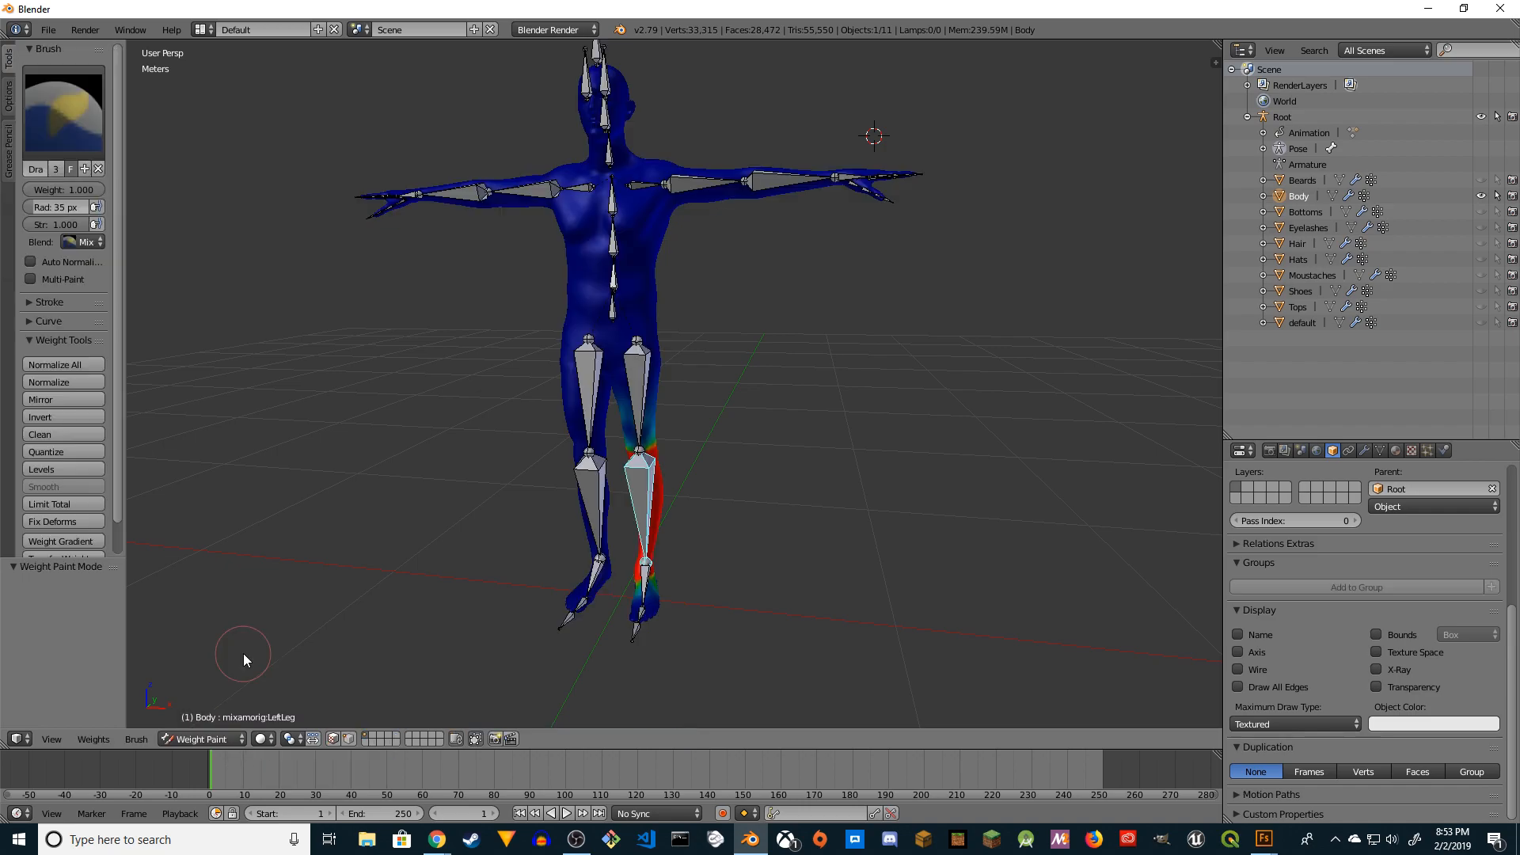
Step: Assign automatic weights from bones to the Body mesh for the LeftLeg bone and inspect the lower leg
mouse_move(479, 591)
middle_mouse_down()
mouse_move(725, 535)
mouse_move(671, 525)
middle_mouse_up()
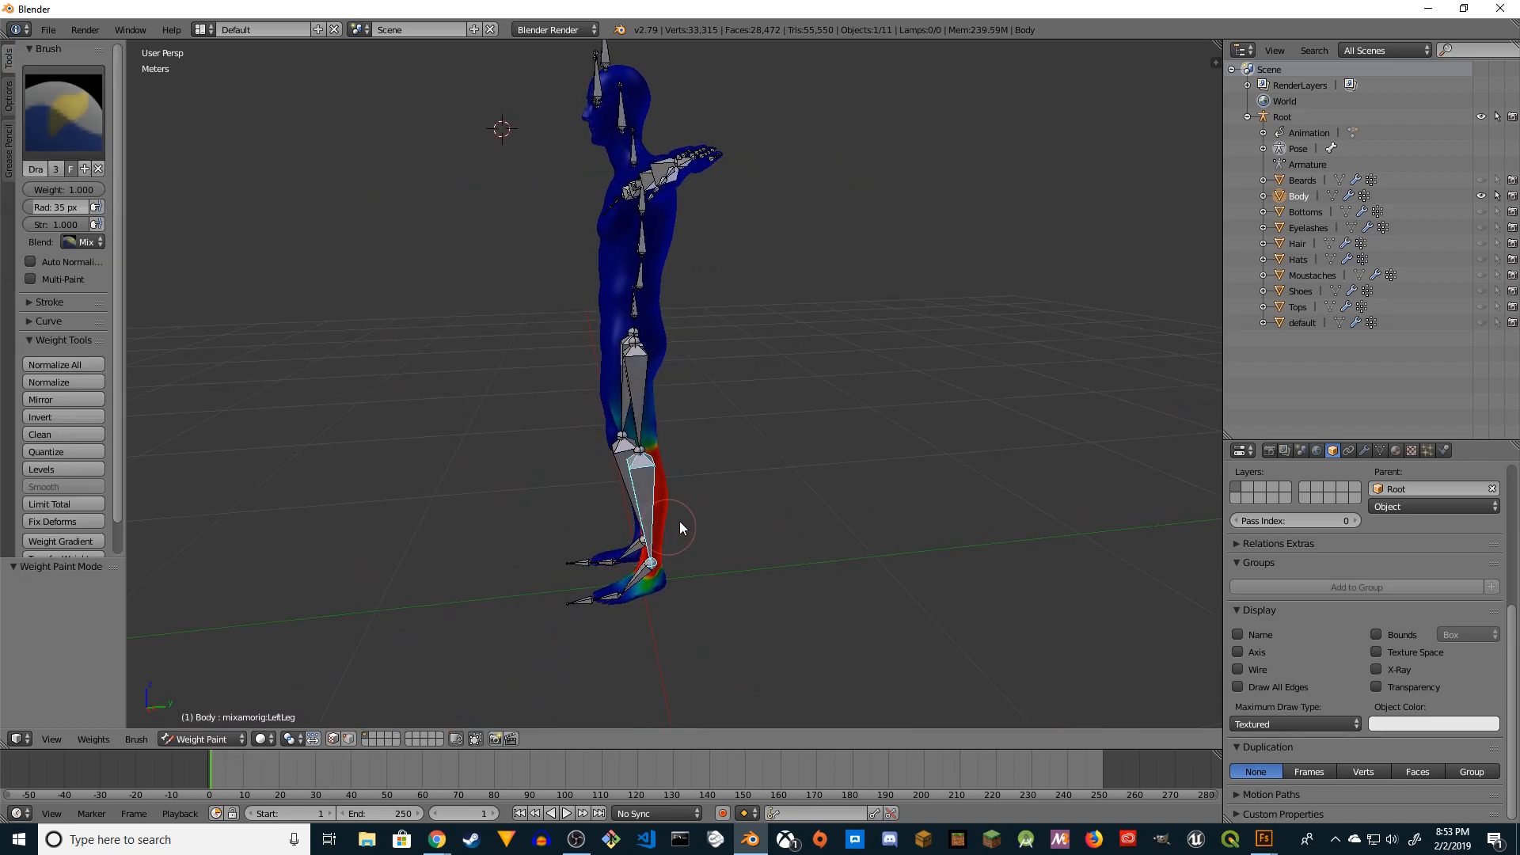
mouse_move(787, 487)
middle_mouse_down()
mouse_move(990, 485)
mouse_move(586, 462)
mouse_move(1042, 468)
mouse_move(662, 502)
middle_mouse_up()
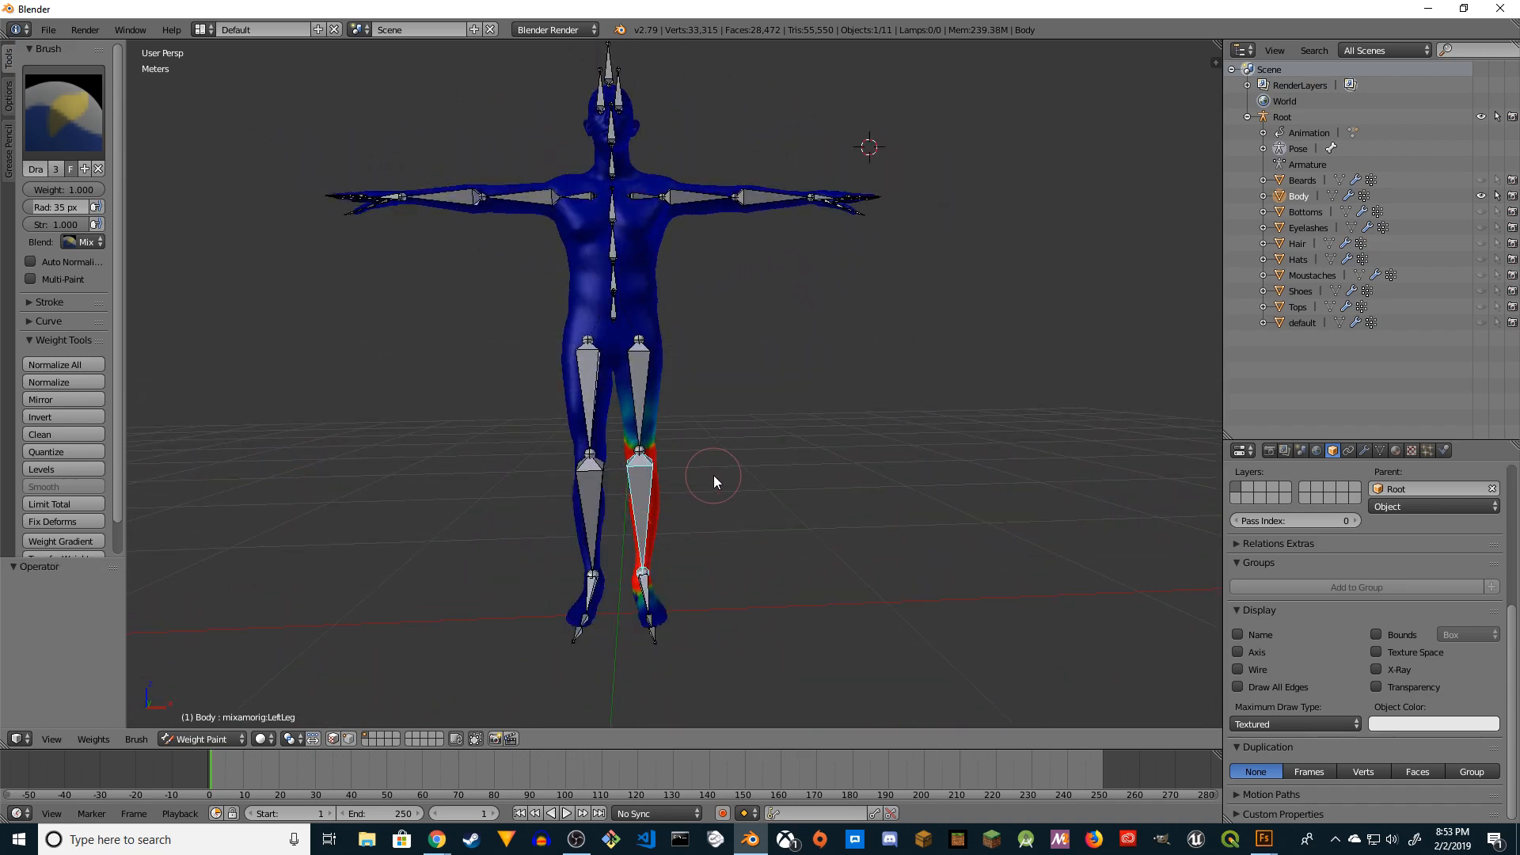
key("w")
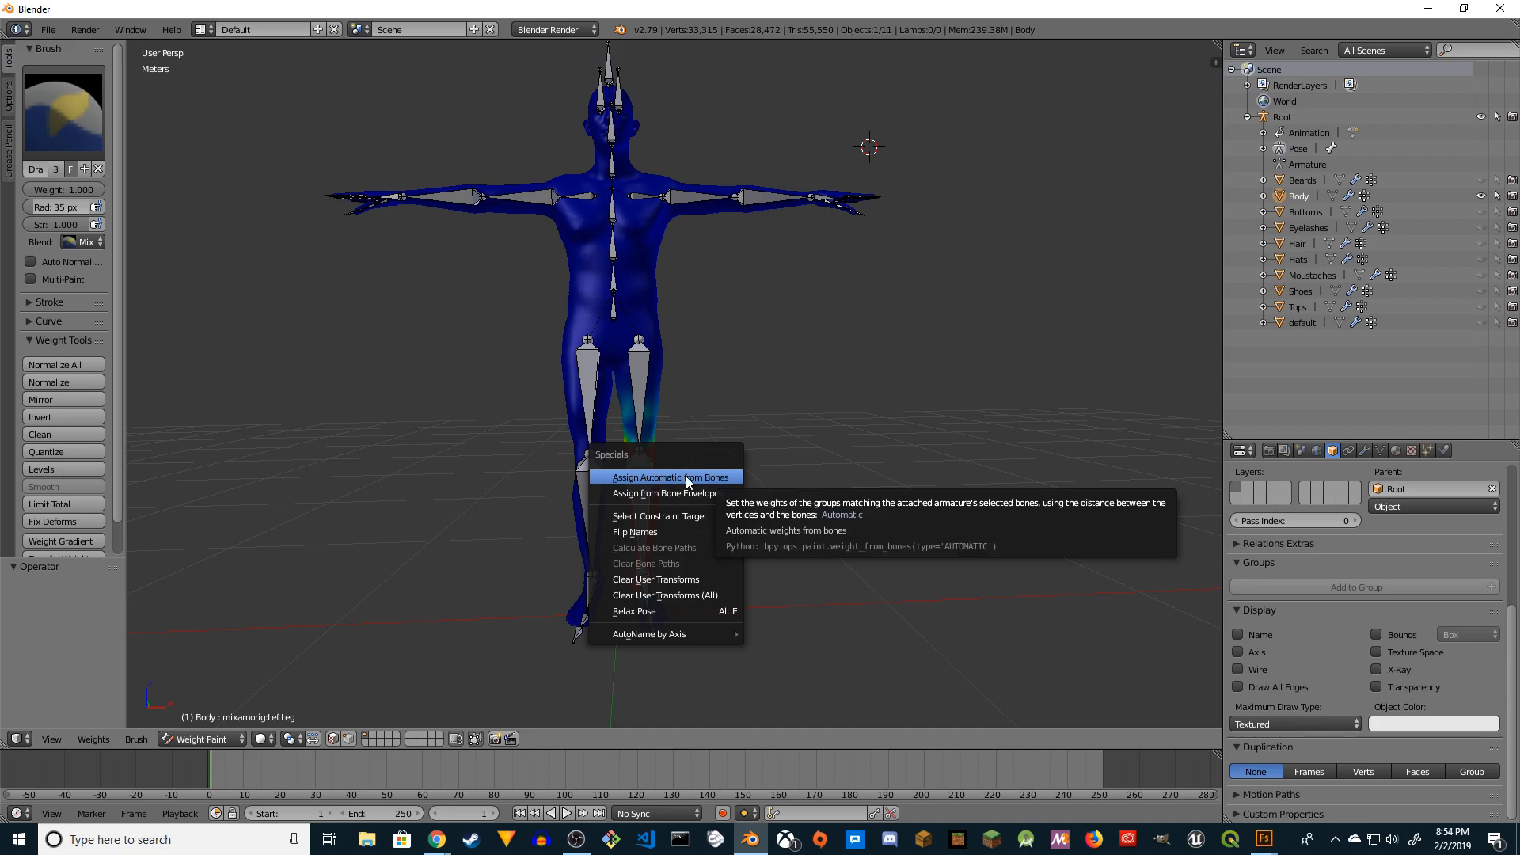
left_click(687, 477)
mouse_move(689, 477)
middle_mouse_down()
mouse_move(781, 535)
mouse_move(820, 526)
middle_mouse_up()
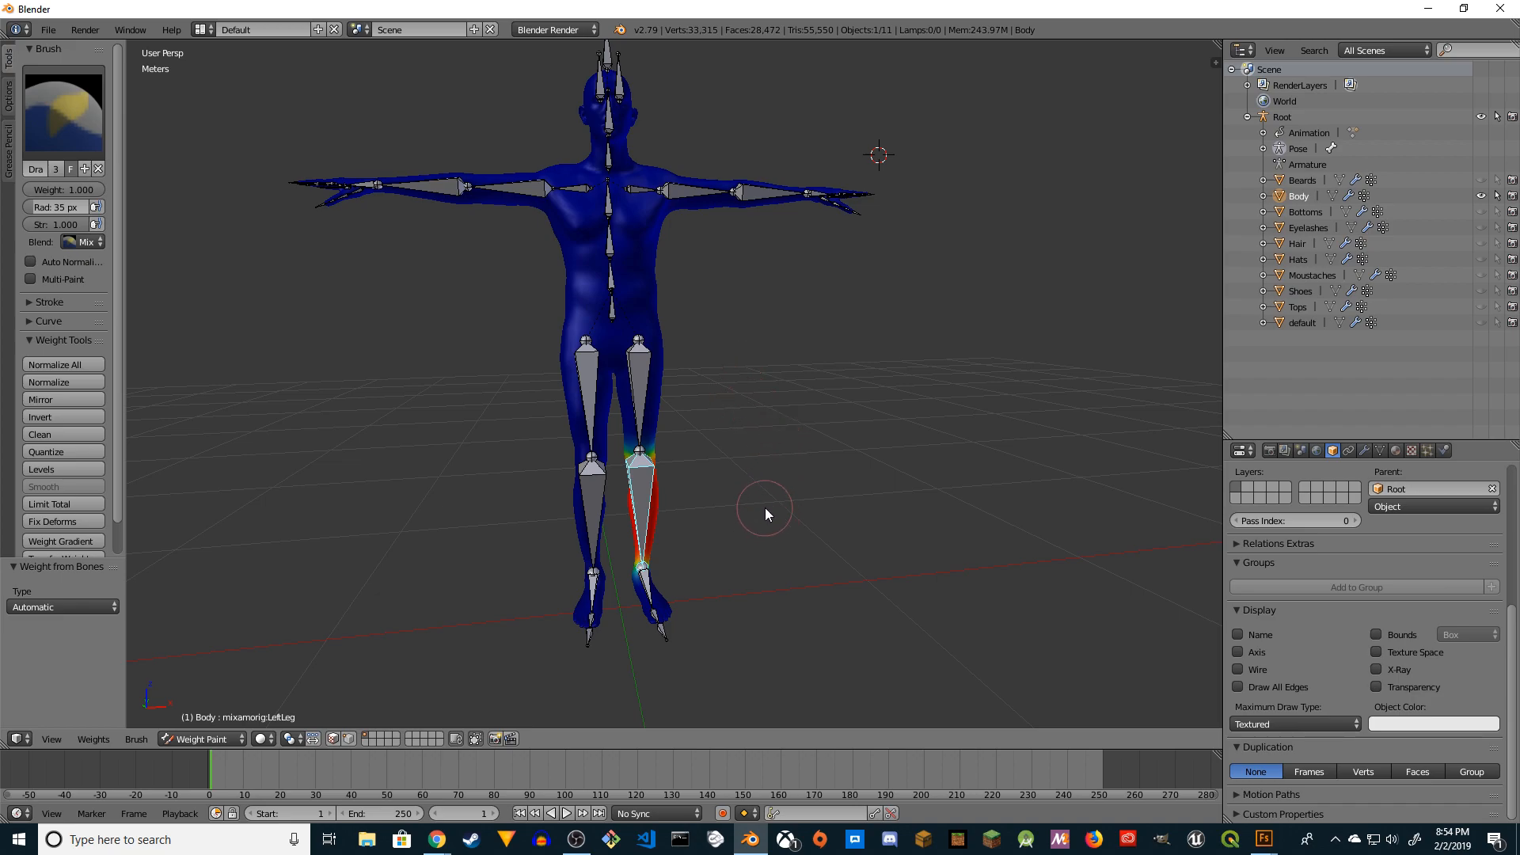
mouse_move(780, 492)
middle_mouse_down()
mouse_move(714, 486)
mouse_move(727, 487)
middle_mouse_up()
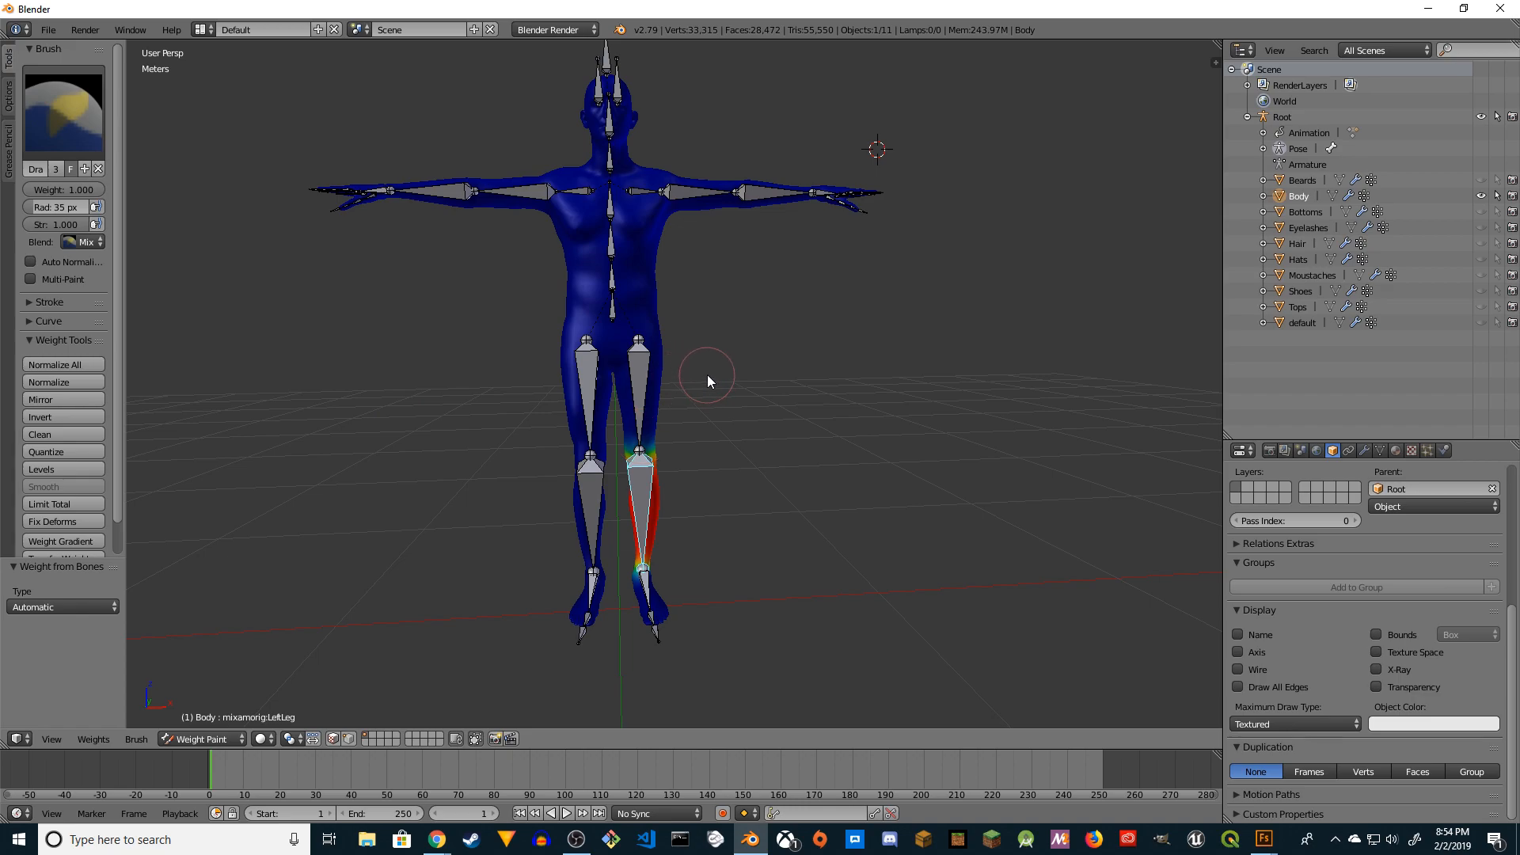
Step: Assign automatic weights from bones for the RightLeg bone
right_click(589, 488)
key("w")
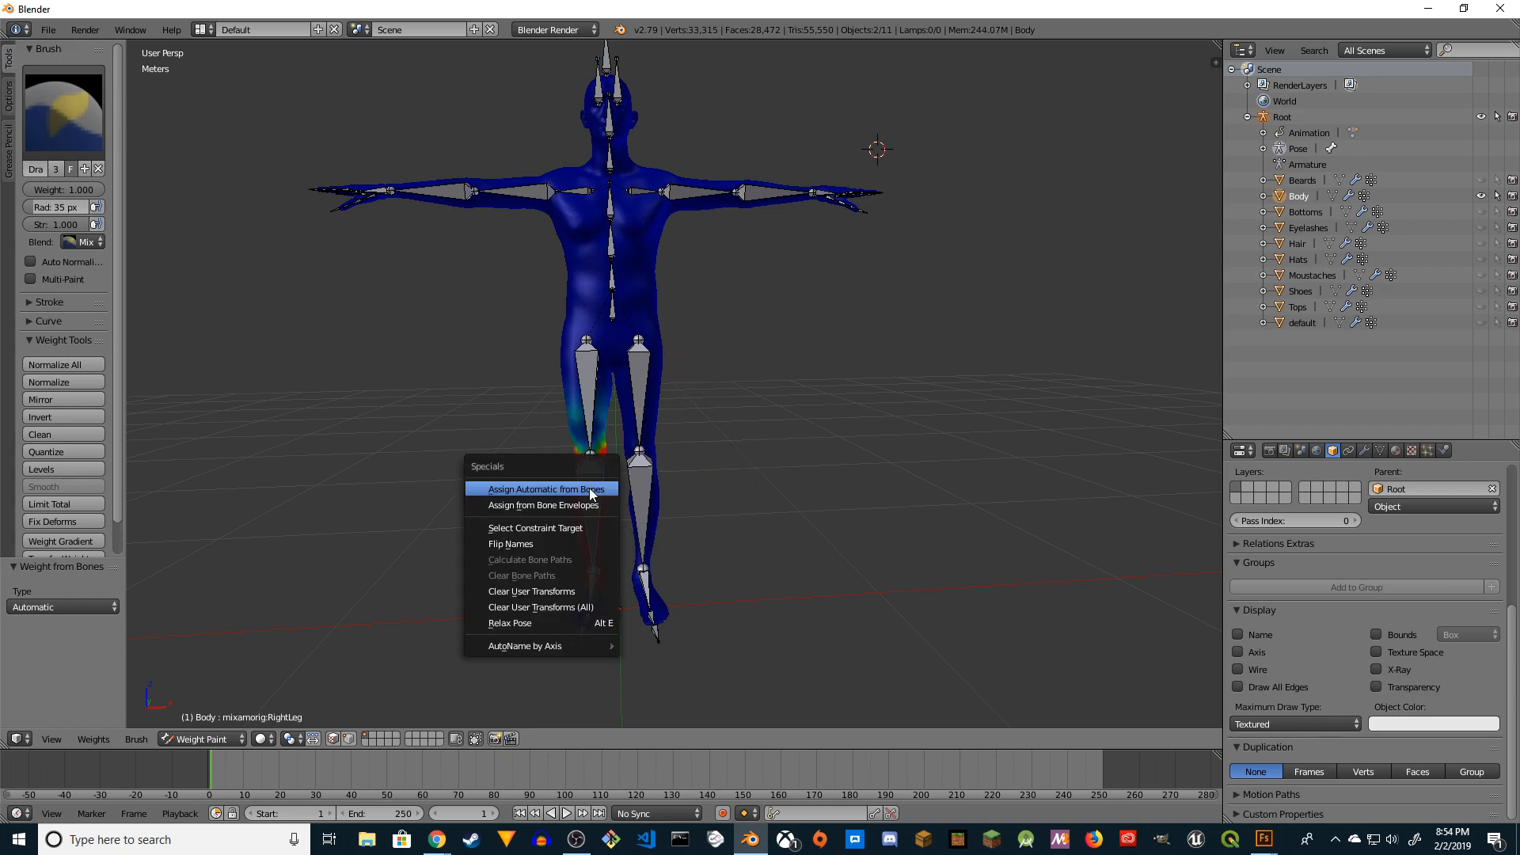
left_click(590, 488)
Step: Assign automatic weights from bones for the LeftFoot bone and the right foot bone
right_click(648, 581)
key("w")
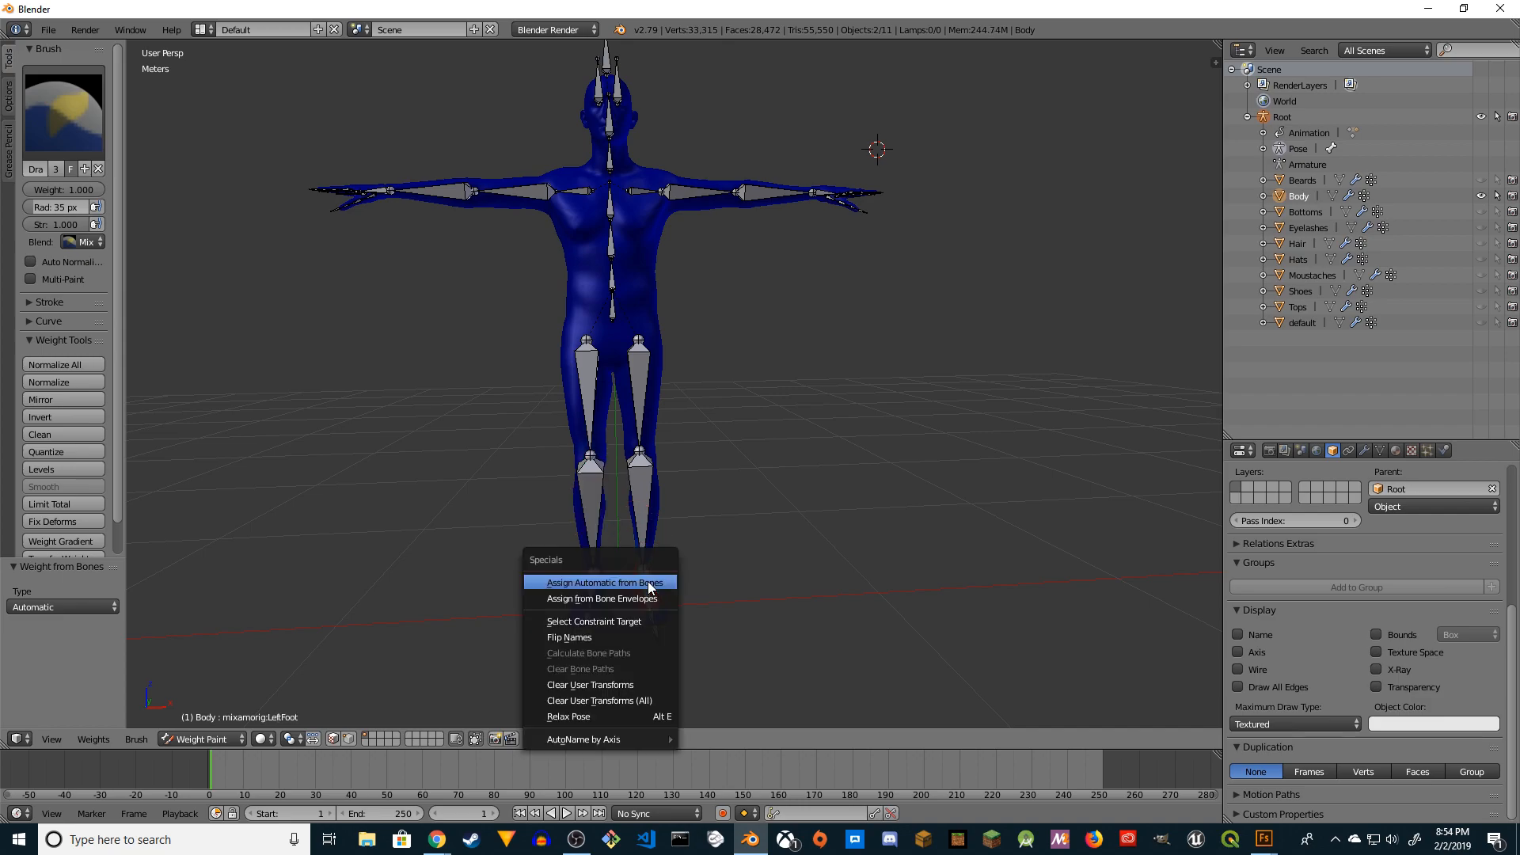
left_click(624, 587)
right_click(593, 592)
key("w")
left_click(596, 586)
Step: Assign automatic weights from bones for the LeftToeBase and RightToeBase bones
right_click(651, 615)
key("w")
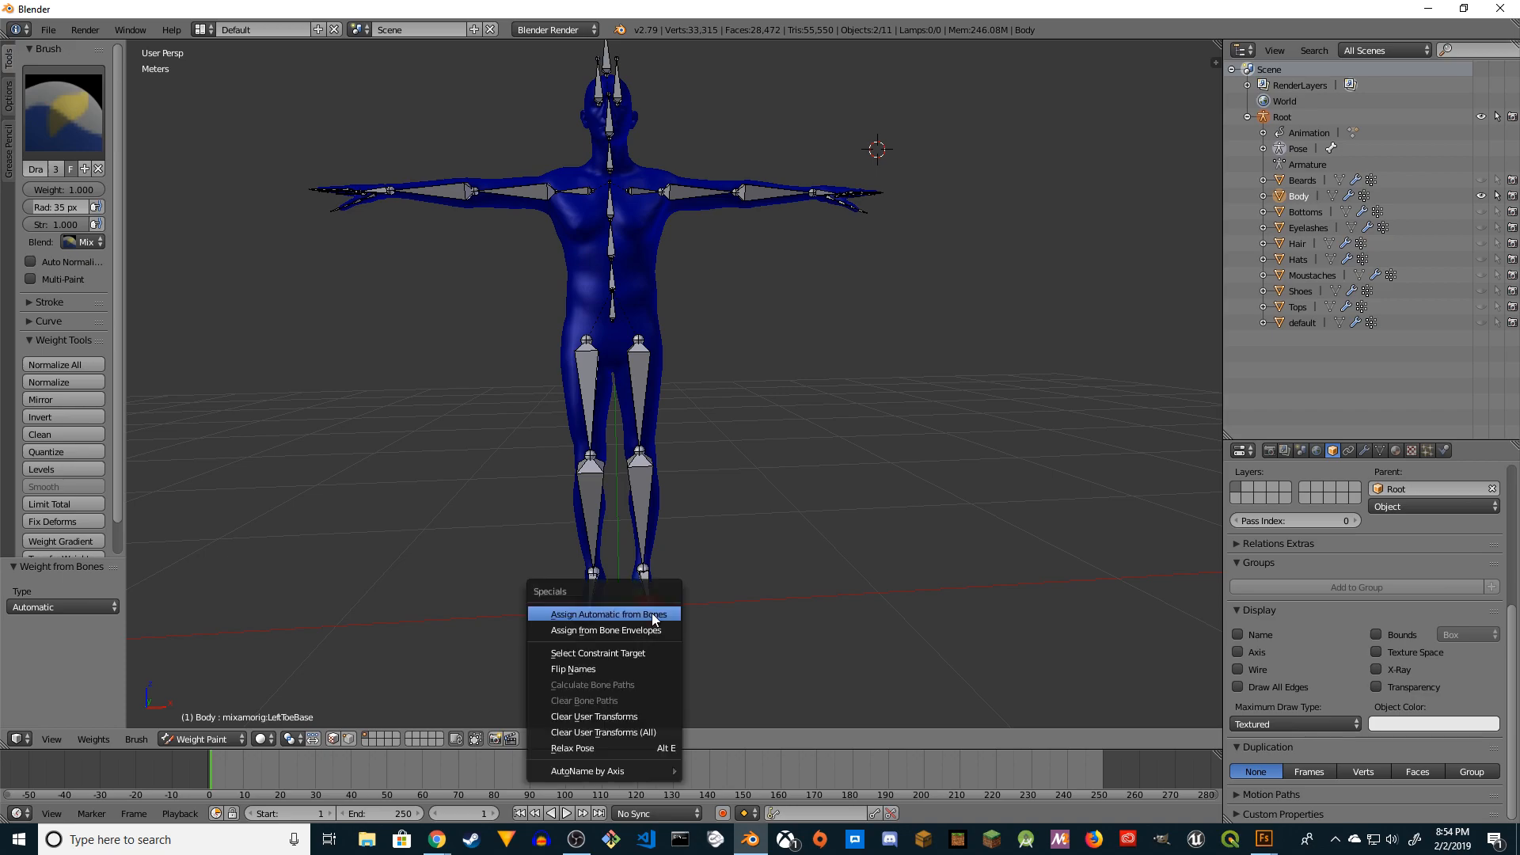
left_click(653, 613)
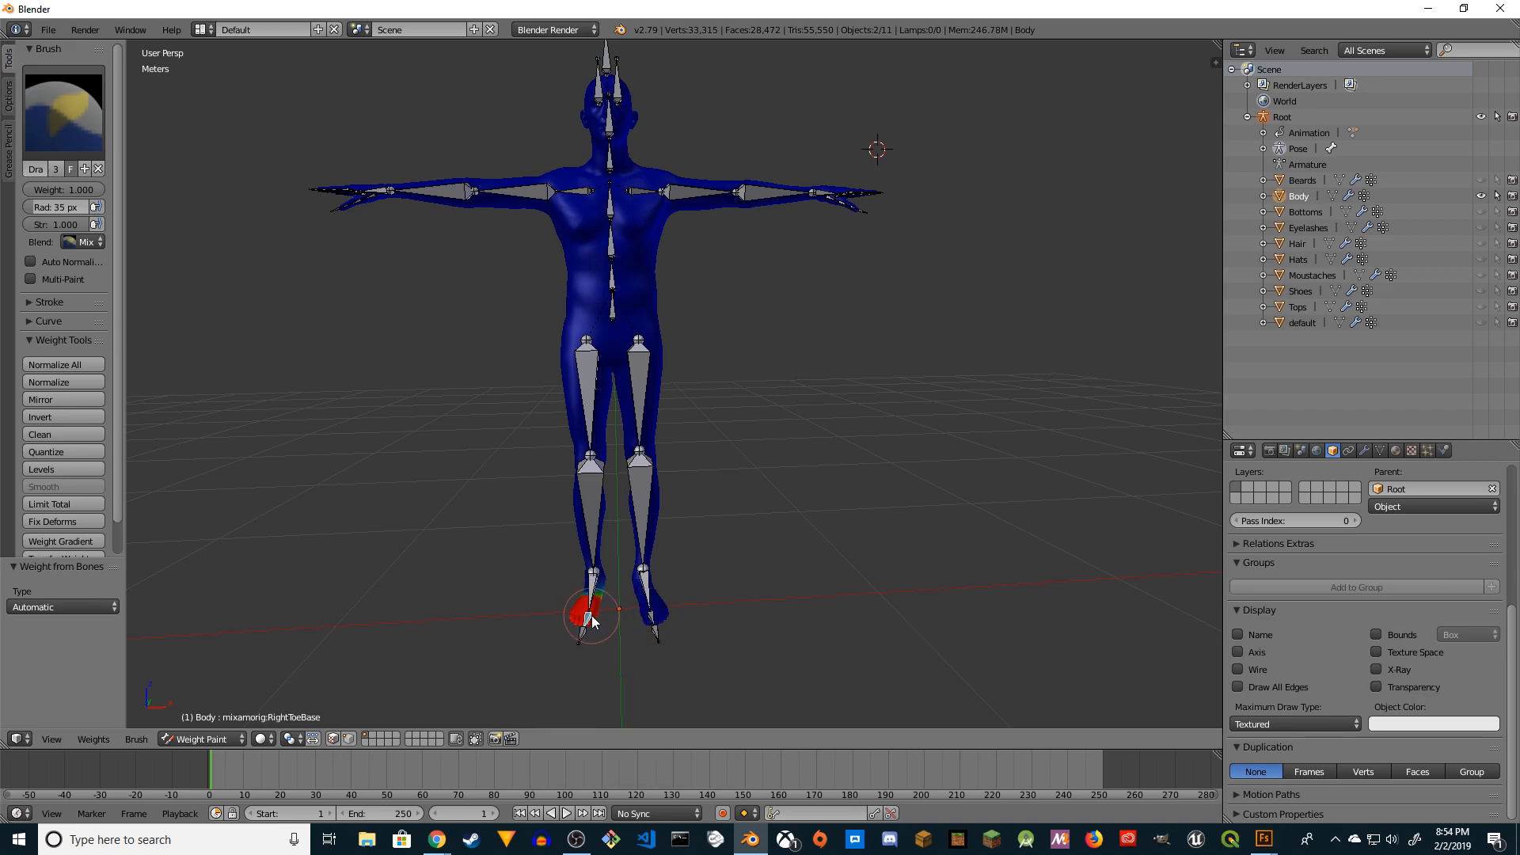
right_click(592, 615)
key("w")
left_click(592, 614)
Step: Assign automatic weights from bones for the right upper leg and LeftUpLeg bones, then reselect the LeftLeg bone
right_click(586, 373)
key("w")
left_click(585, 367)
right_click(645, 371)
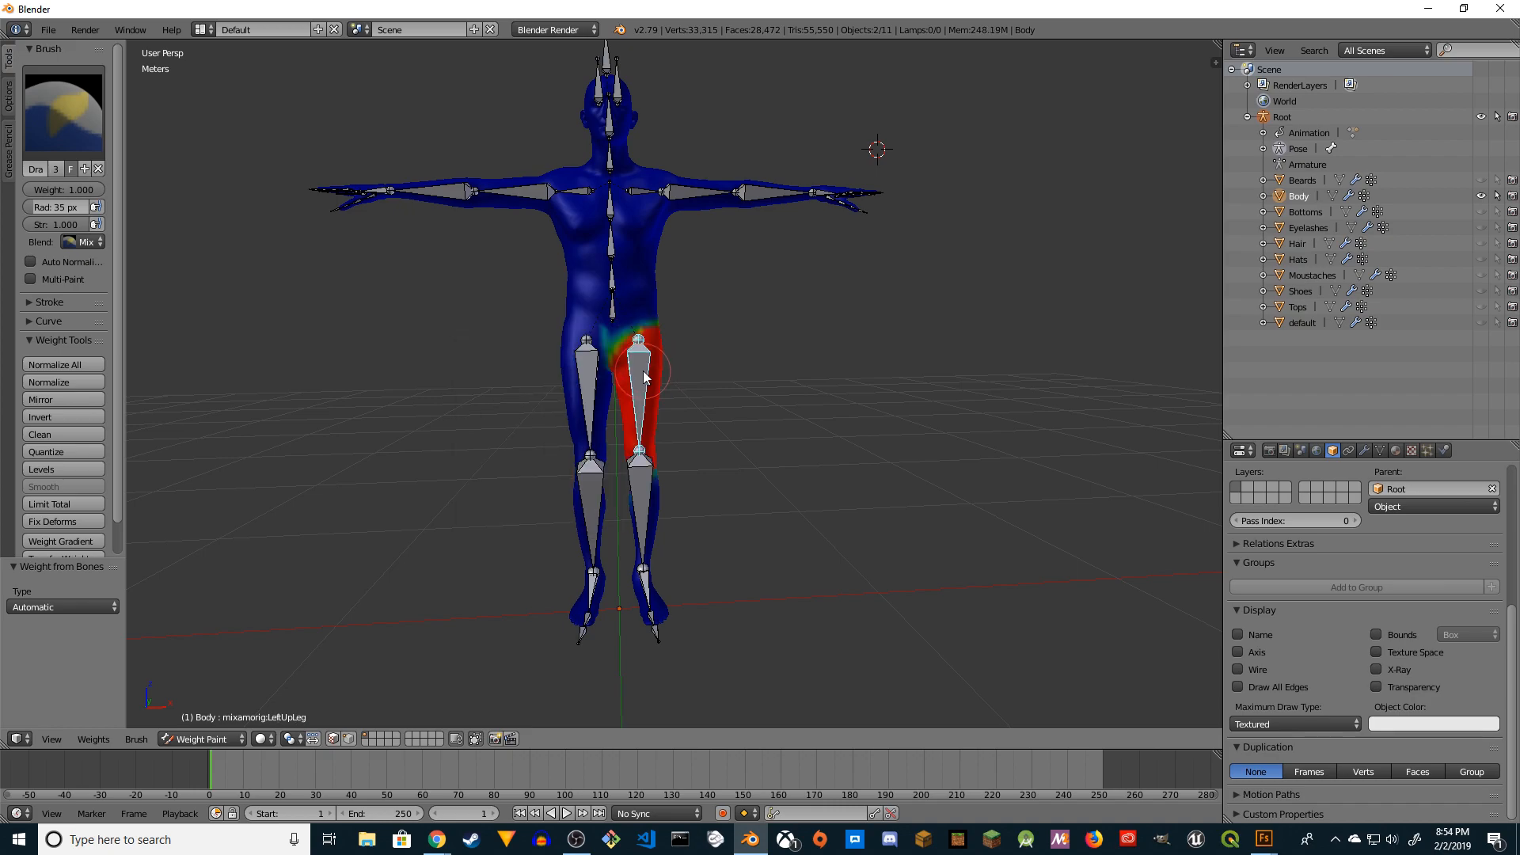
key("w")
left_click(645, 372)
right_click(642, 502)
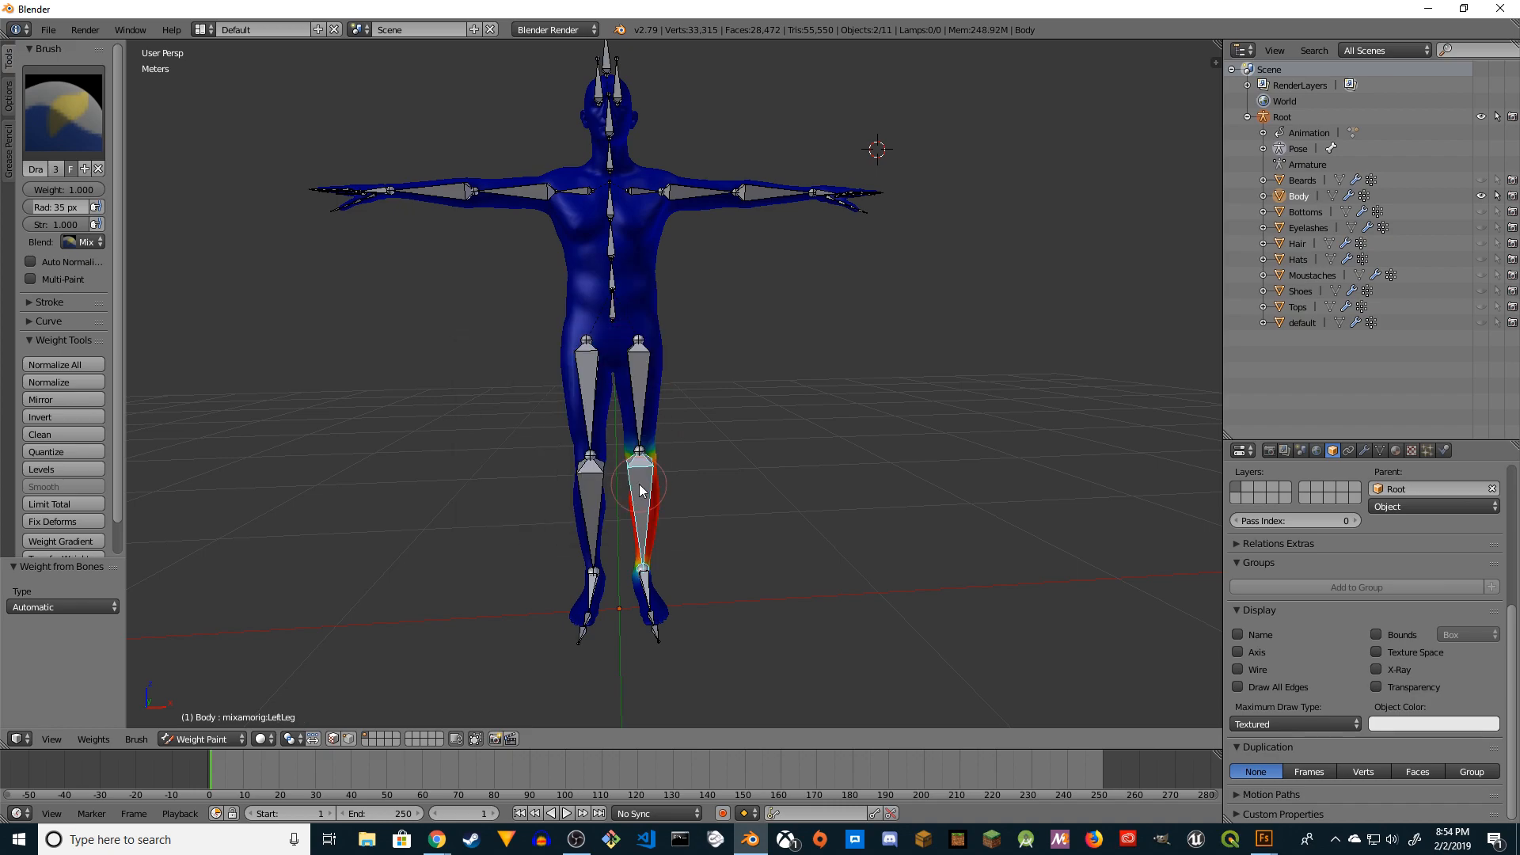
Step: Assign automatic weights from bones for the RightLeg bone and the Hips bone
right_click(597, 491)
key("w")
left_click(597, 491)
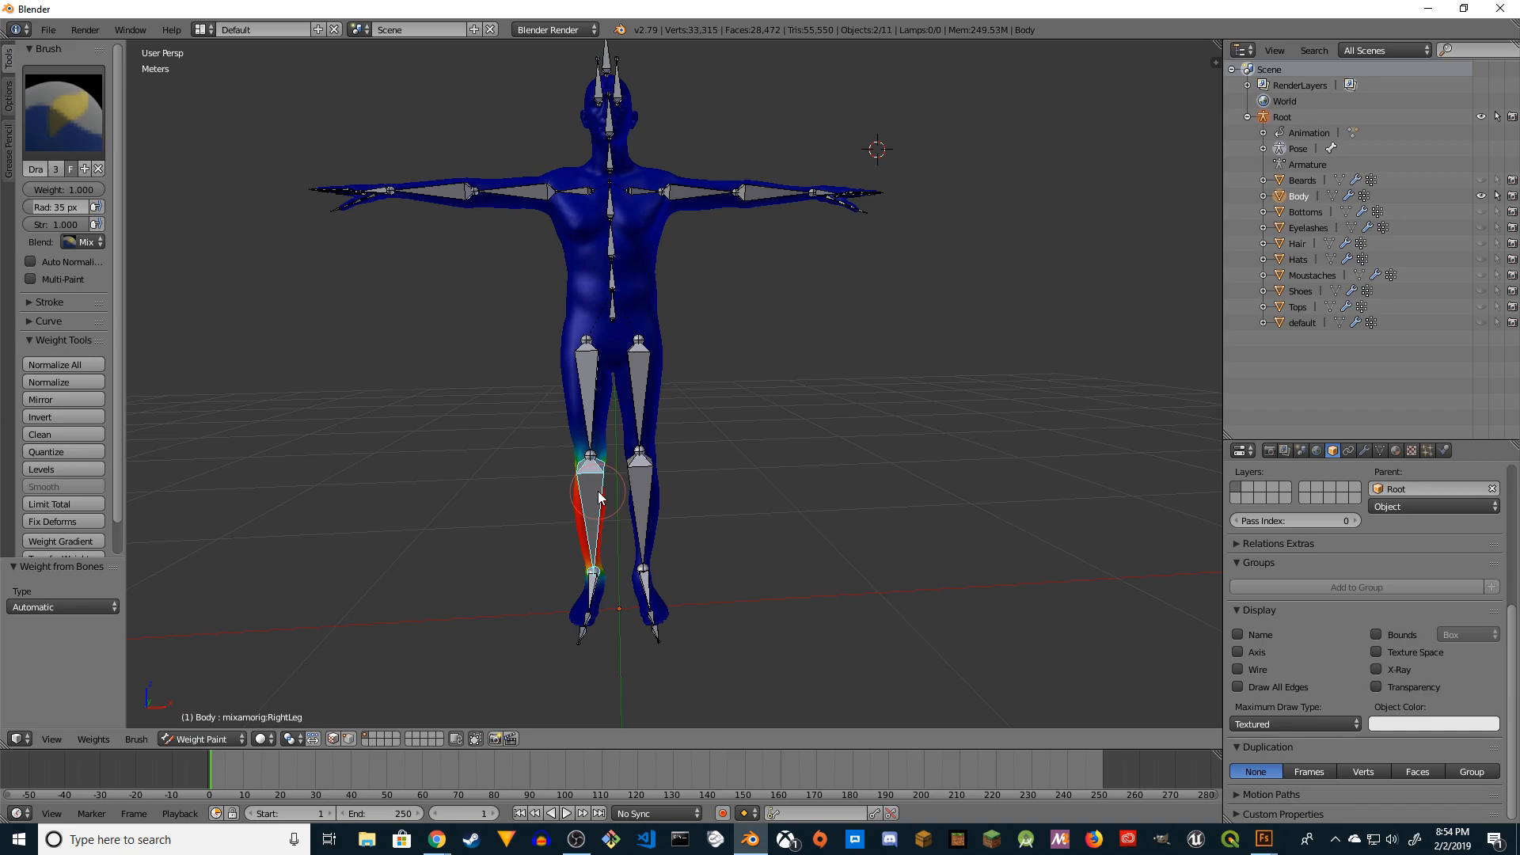
right_click(616, 317)
key("w")
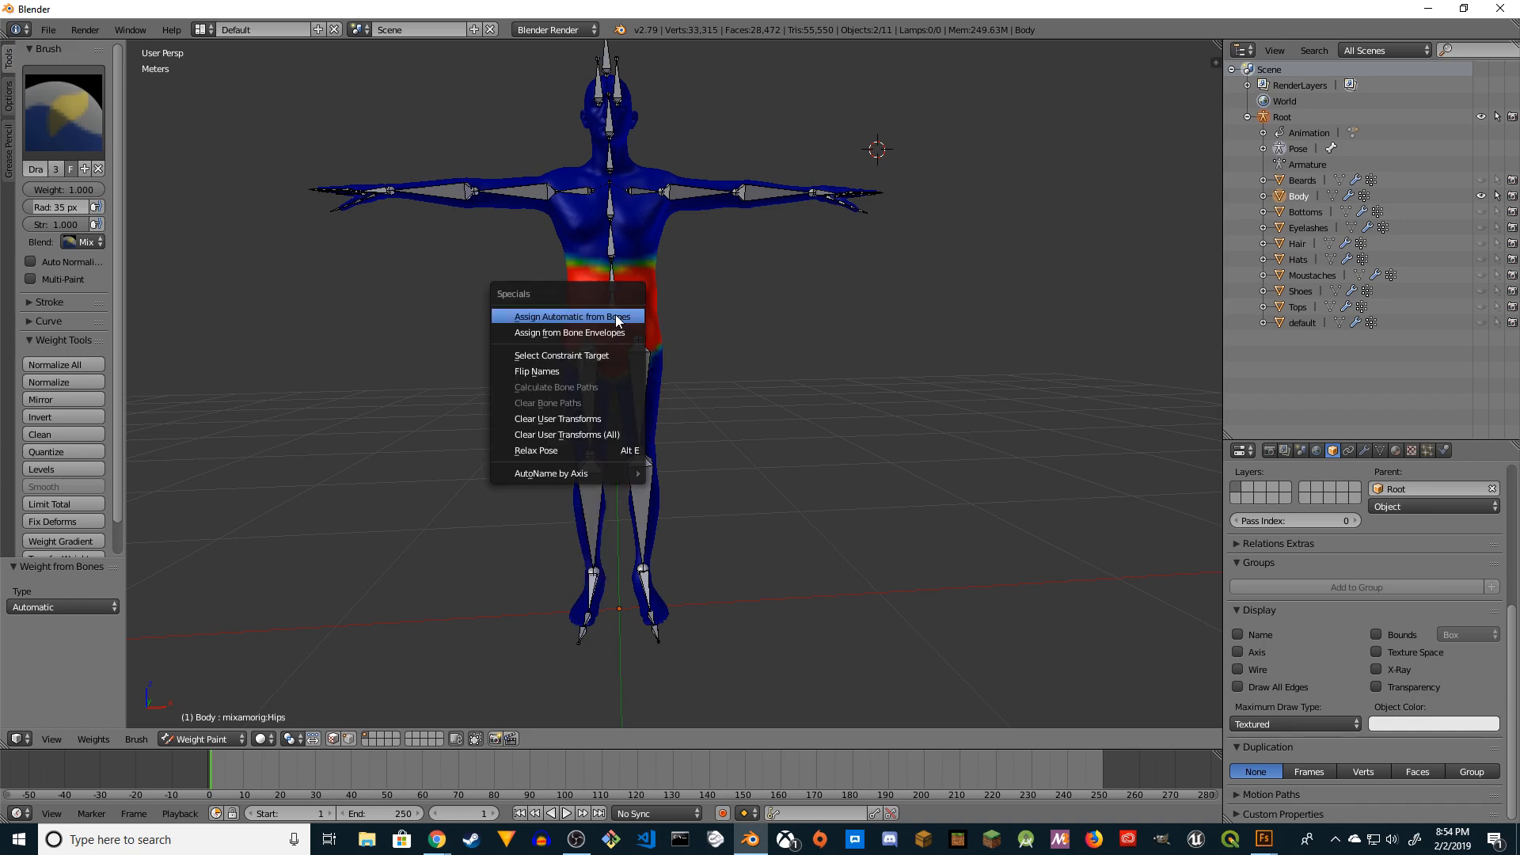
left_click(616, 312)
Step: Assign automatic weights from bones for the spine bone directly above the hips and for the Spine1 bone
right_click(611, 284)
key("w")
left_click(611, 282)
right_click(613, 251)
key("w")
left_click(614, 248)
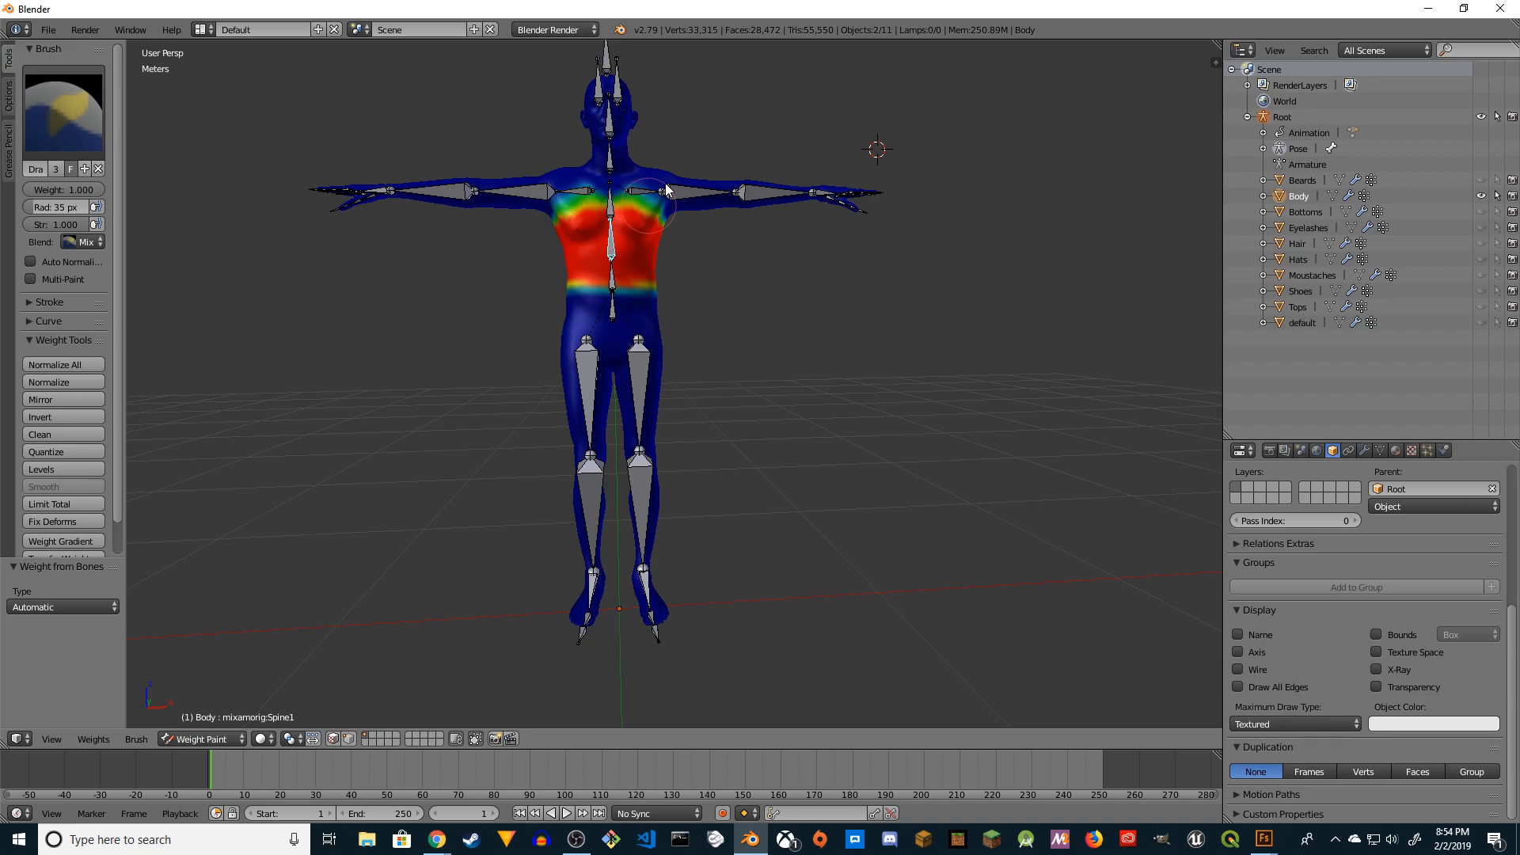
Step: Assign automatic weights from bones for the LeftShoulder bone and the right shoulder bone
right_click(651, 192)
key("w")
left_click(639, 189)
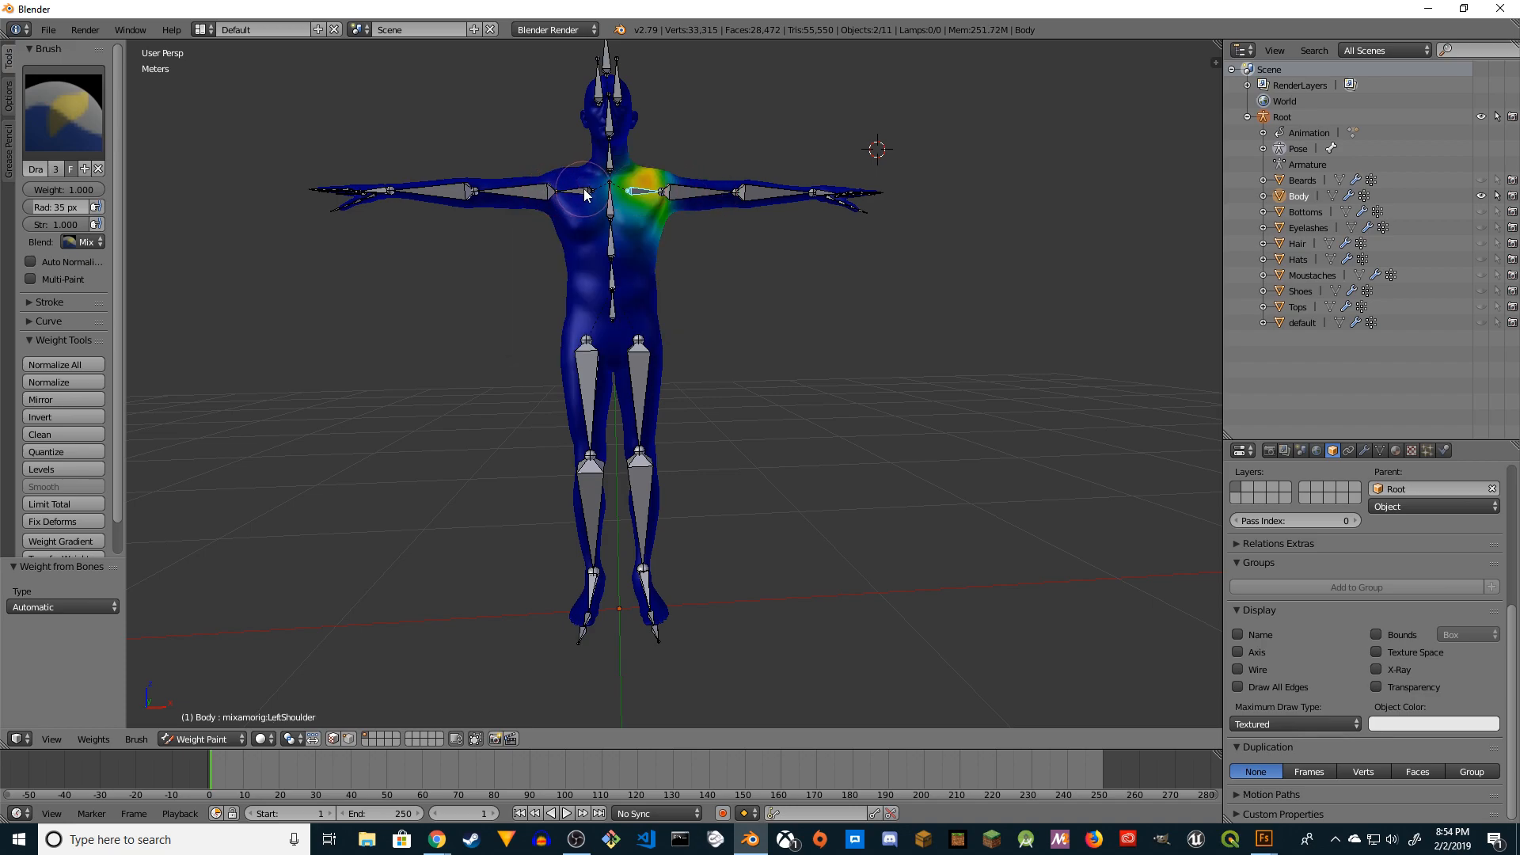
right_click(583, 188)
key("w")
left_click(584, 188)
Step: Assign automatic weights from bones for the left upper arm bone and the LeftForeArm bone
right_click(682, 189)
key("w")
left_click(683, 191)
right_click(759, 188)
key("w")
left_click(759, 190)
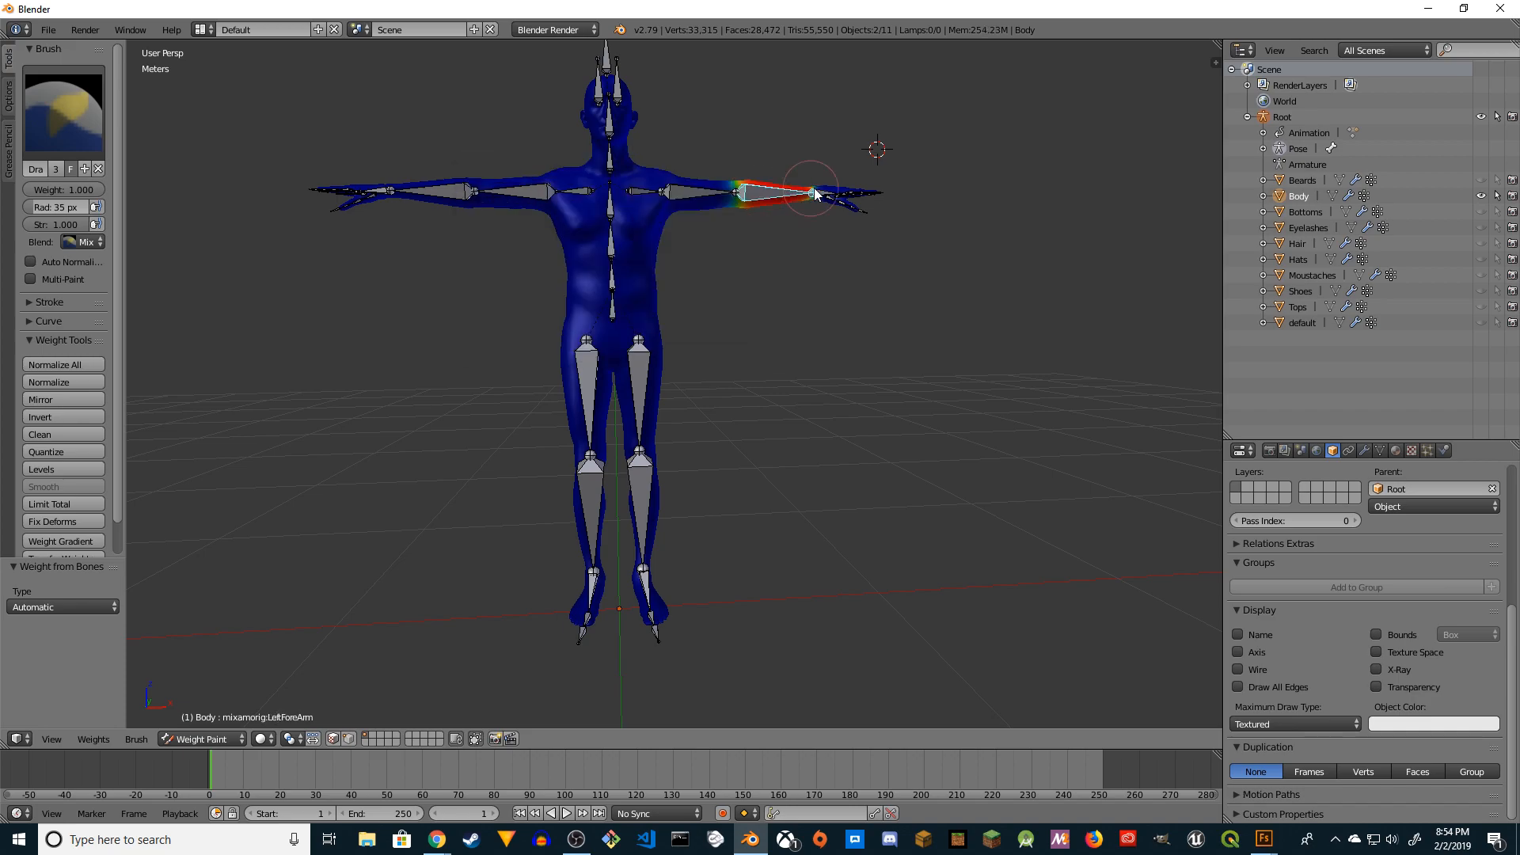
Step: Assign automatic weights from bones for the LeftHandThumb1 bone and the RightArm bone
right_click(823, 192)
key("w")
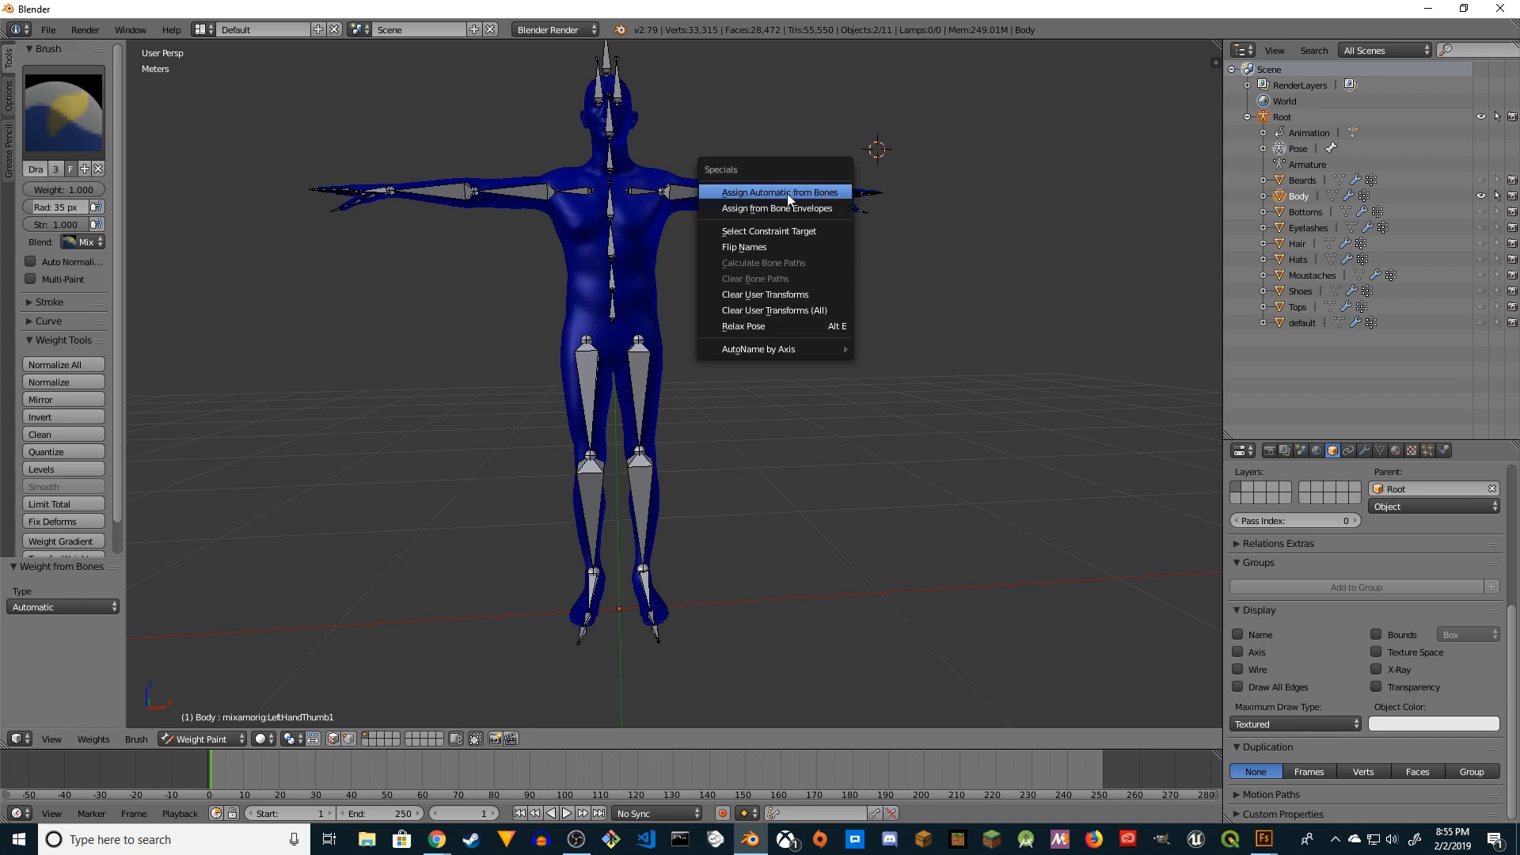
left_click(802, 193)
right_click(546, 195)
left_click(543, 195)
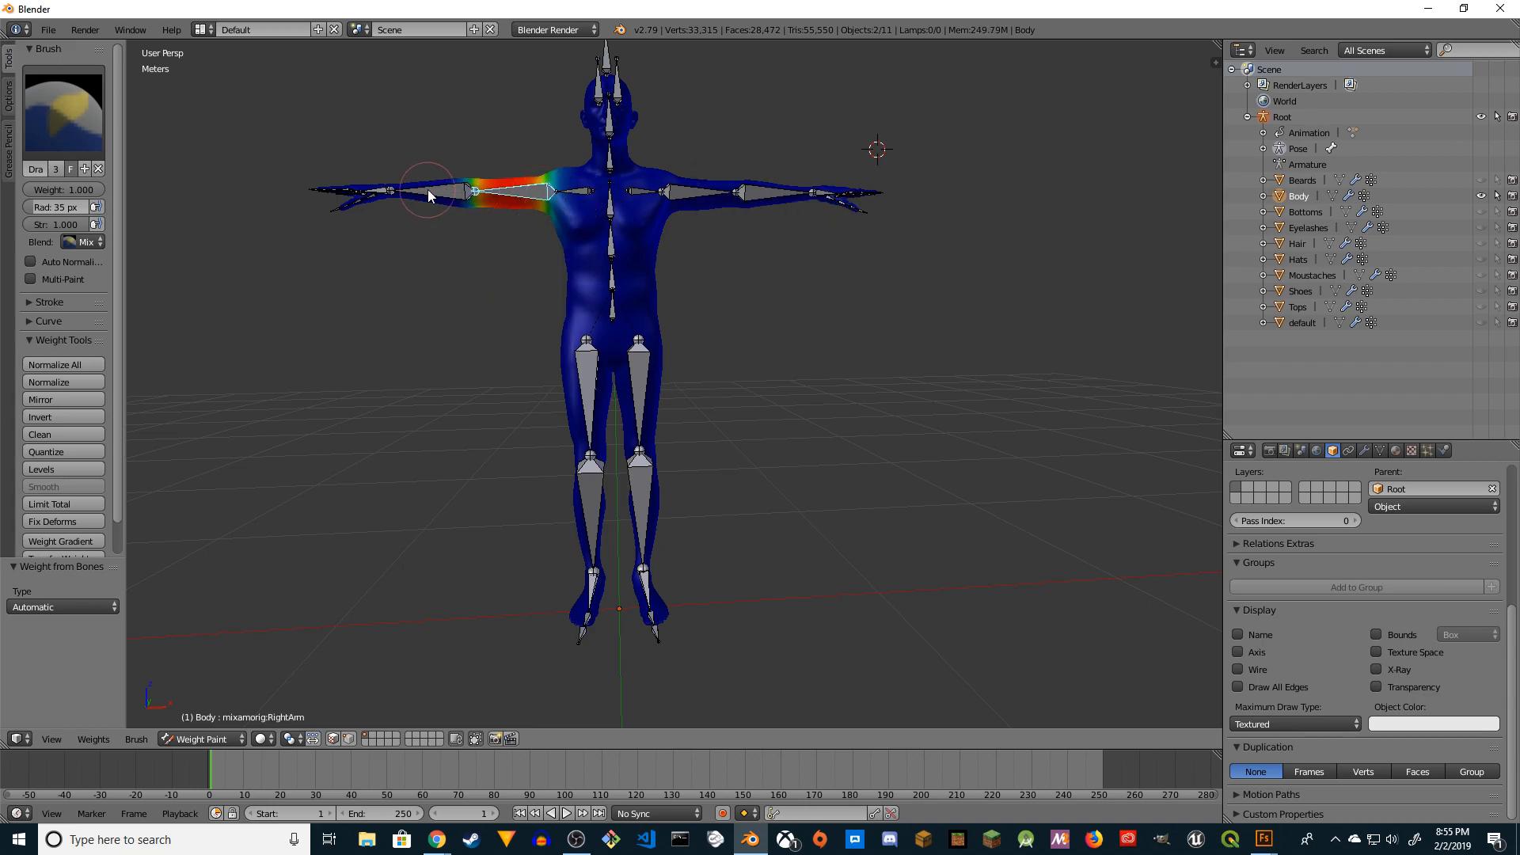
Step: Assign automatic weights from bones for the RightForeArm bone and the RightHandThumb1 bone
right_click(452, 196)
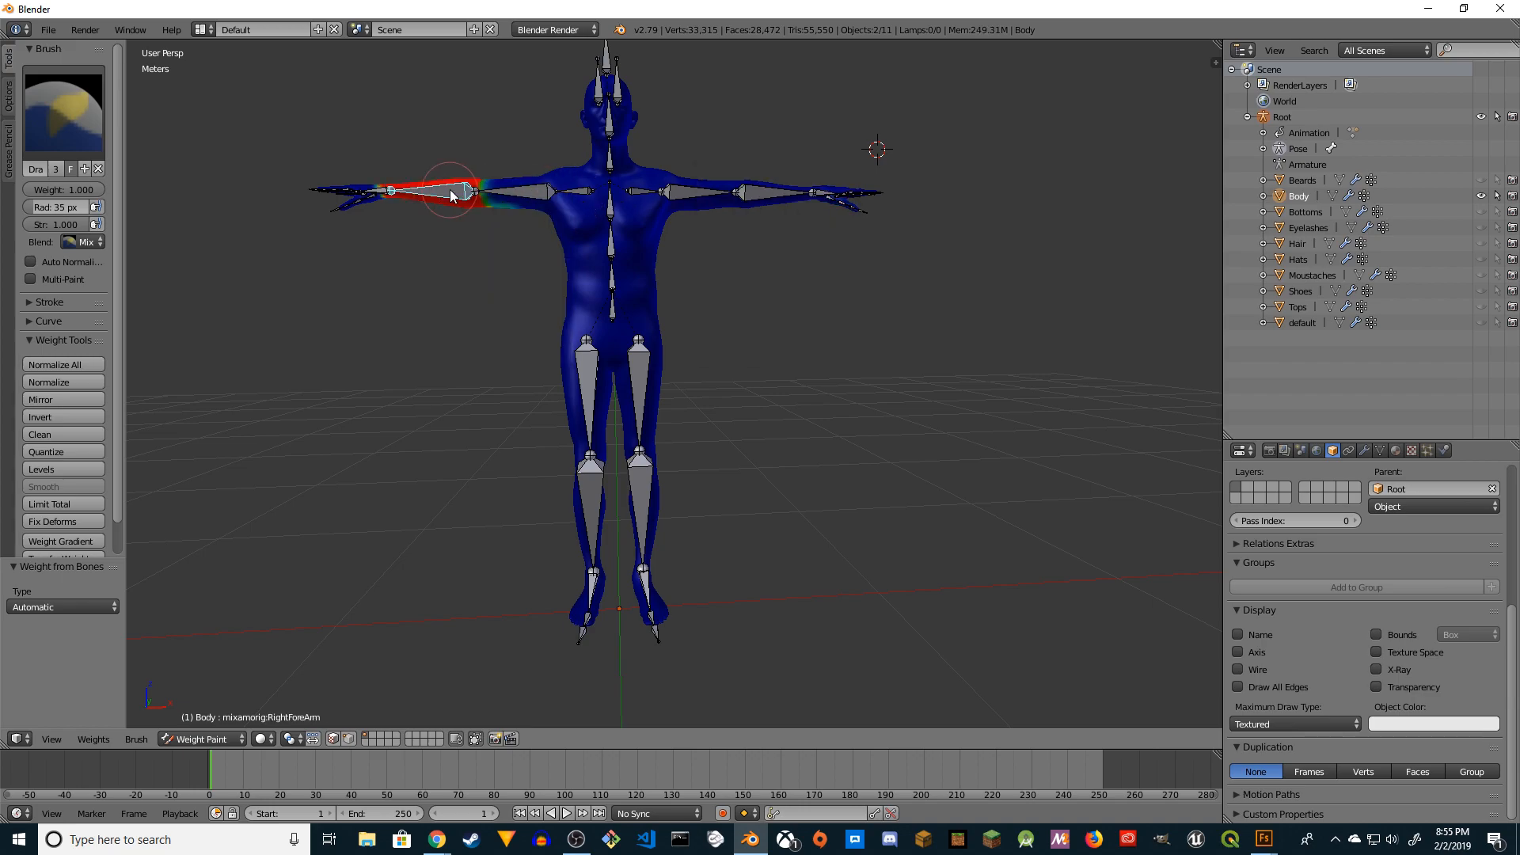
key("w")
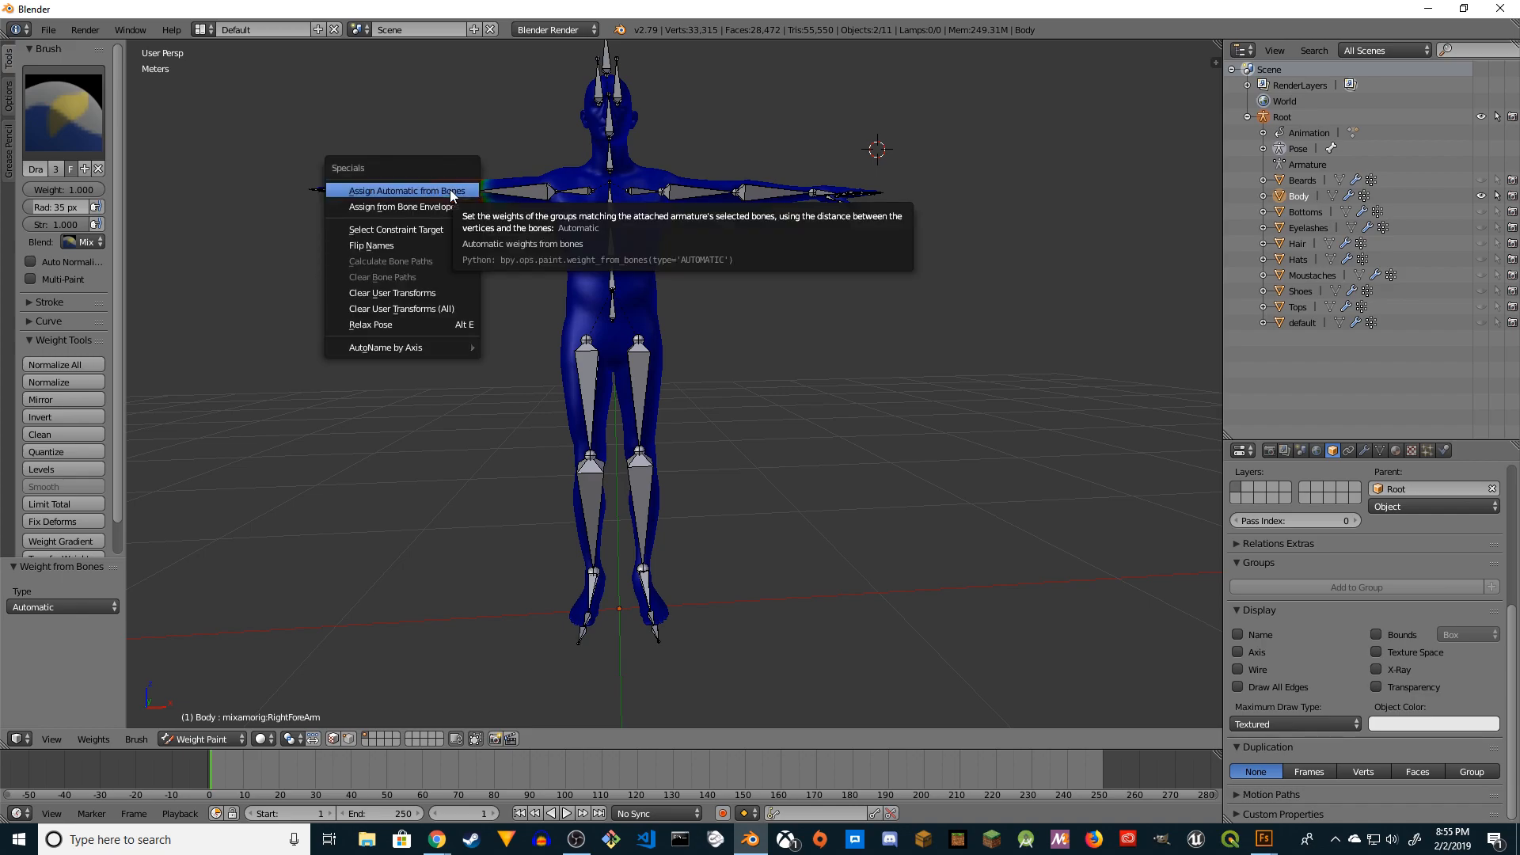
left_click(402, 190)
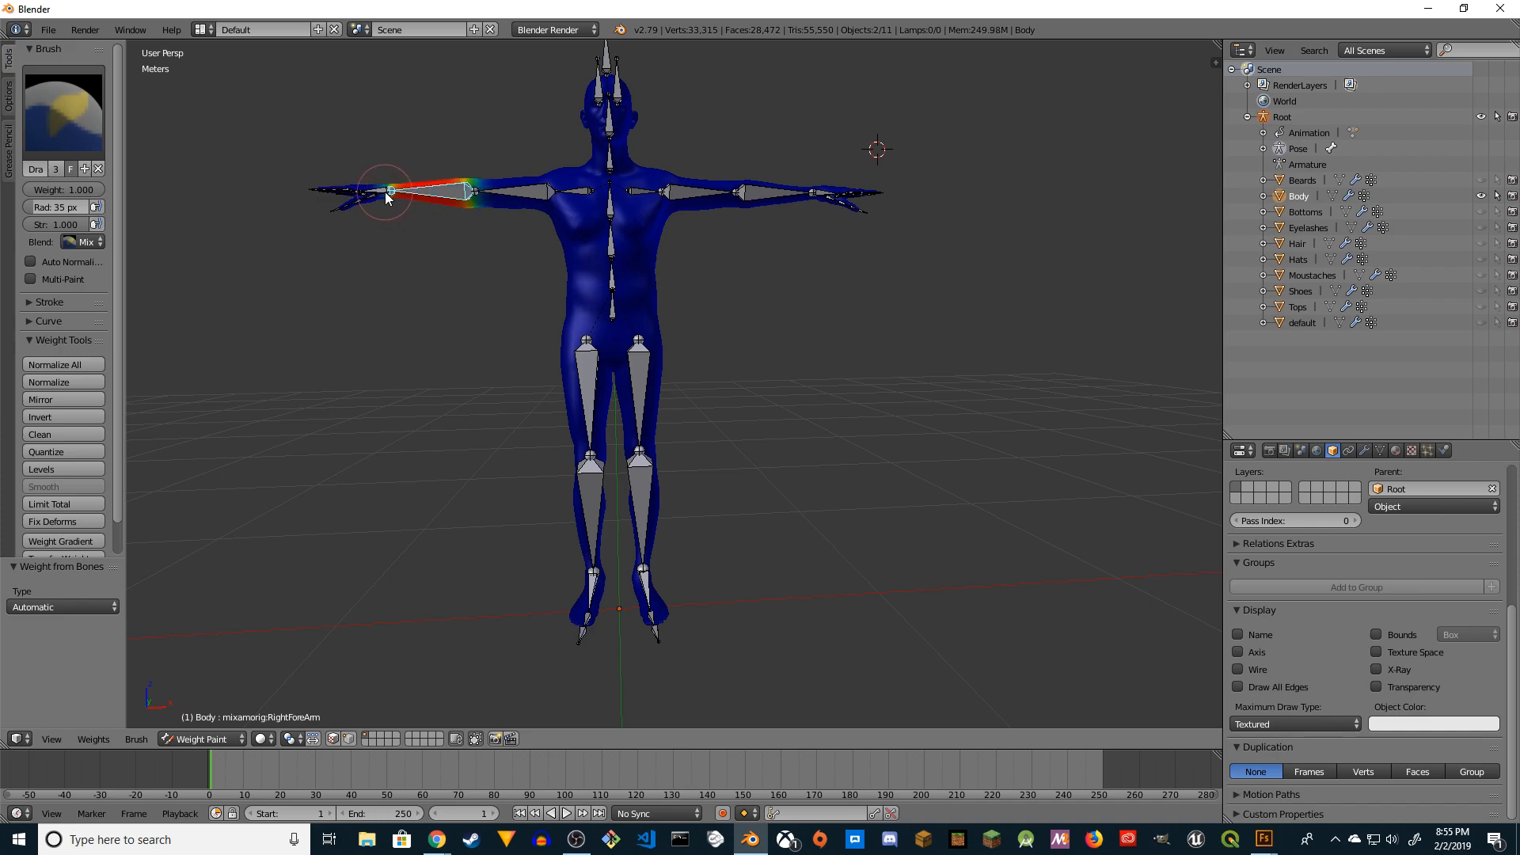
right_click(377, 196)
key("w")
left_click(377, 193)
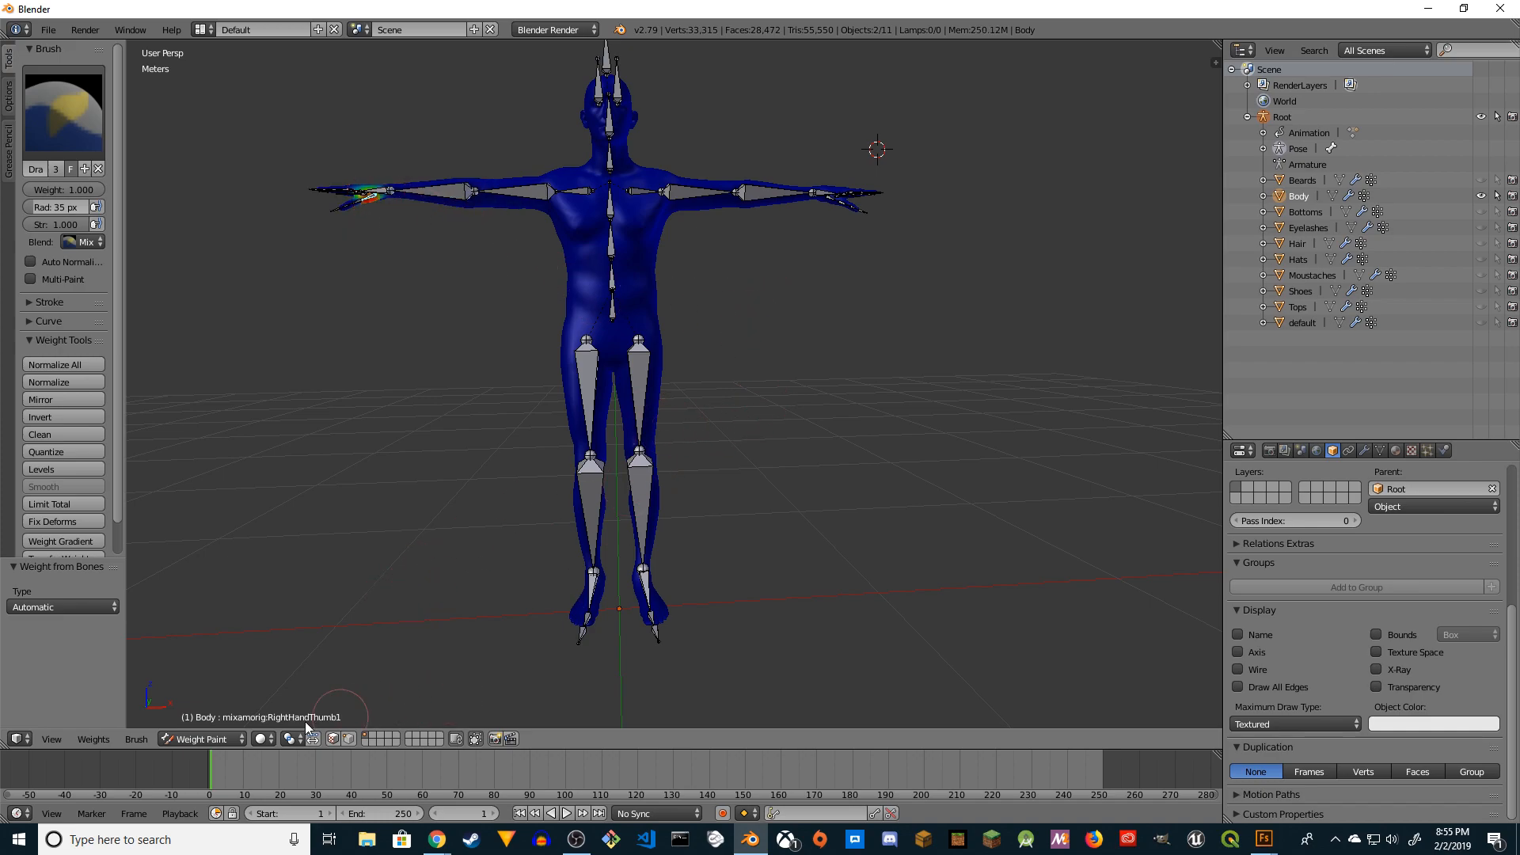
Step: Switch the Body mesh from Weight Paint back to Object Mode
left_click(196, 738)
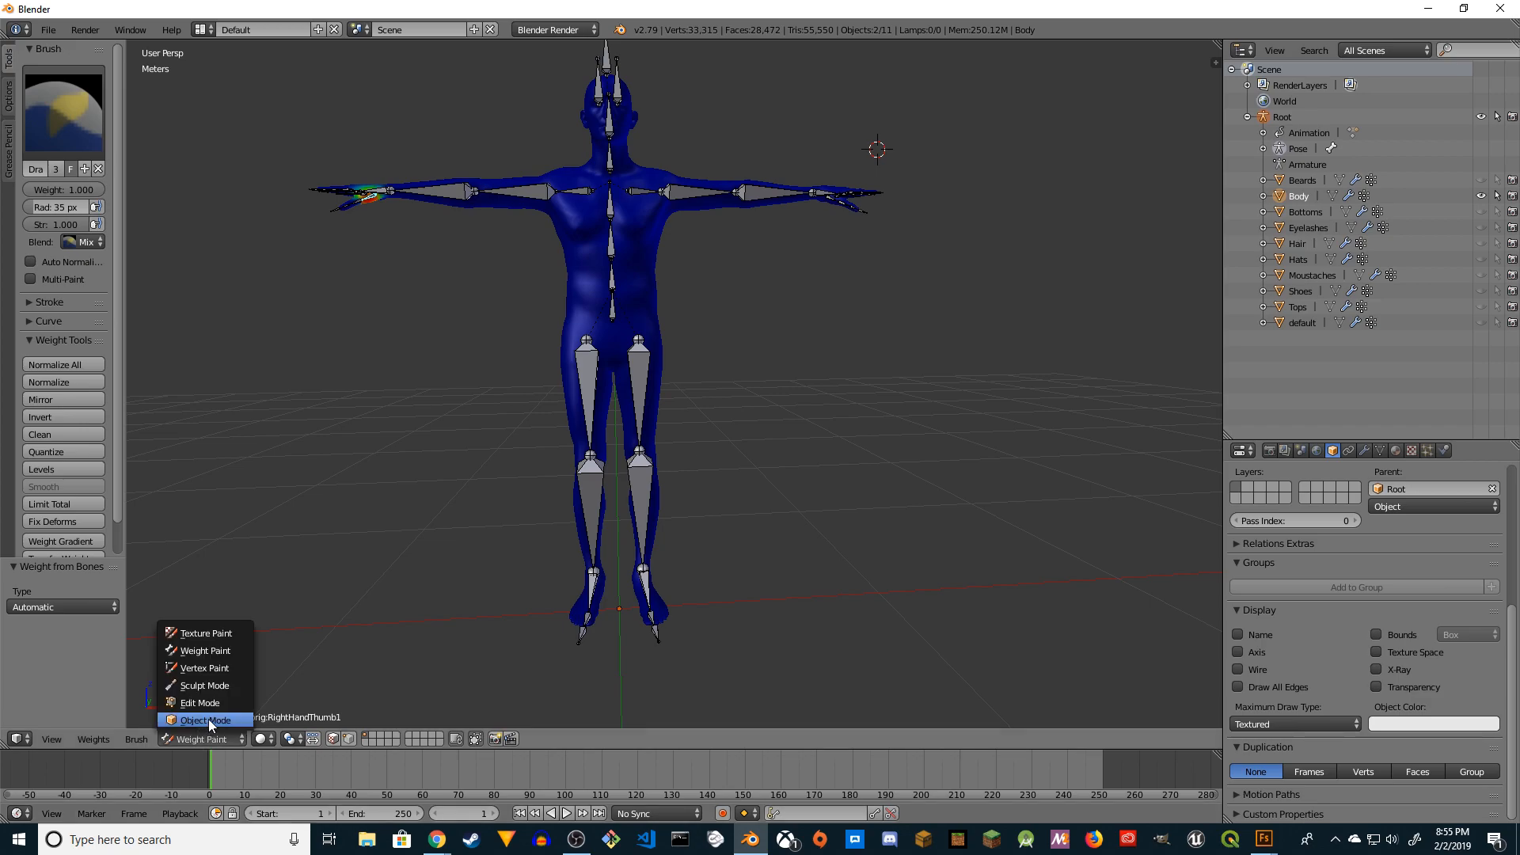
left_click(208, 719)
middle_click_drag(739, 319, 734, 394)
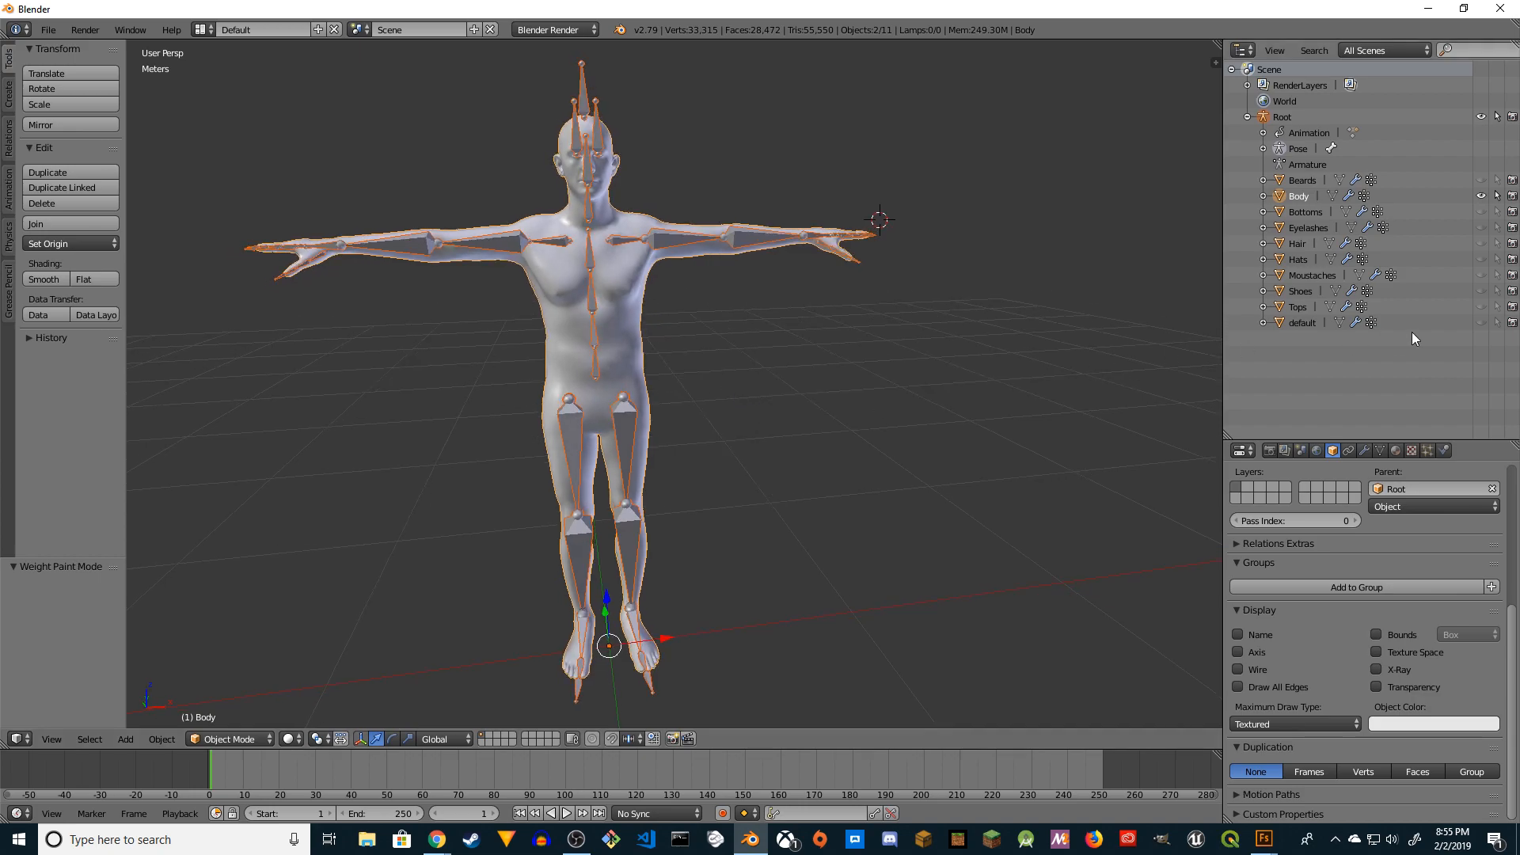
Step: Unhide the Beards and Bottoms meshes and review the materials assigned to Beards, Body and Bottoms
left_click(1303, 181)
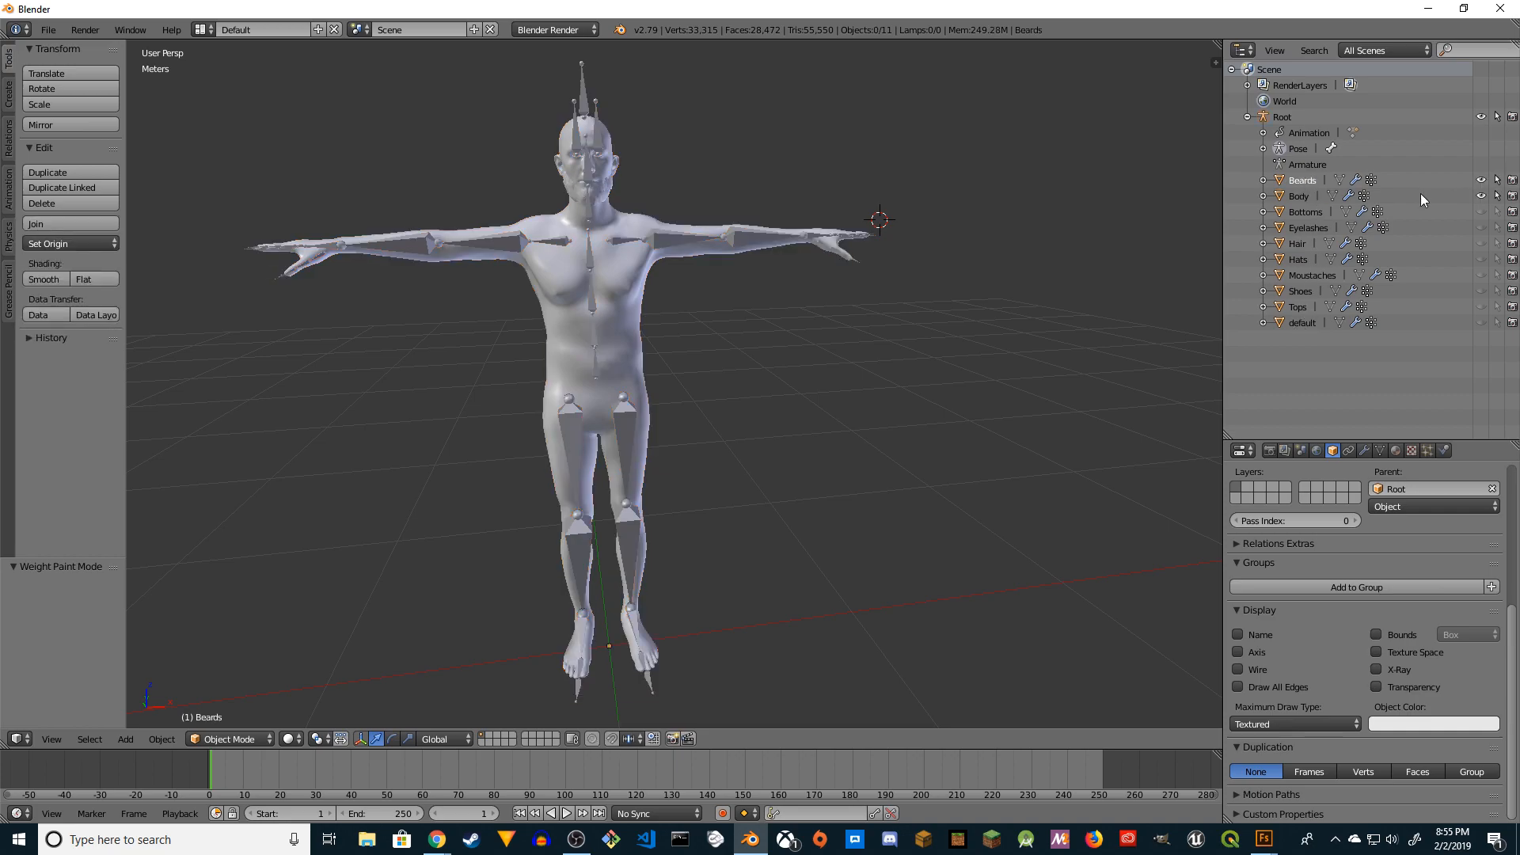
left_click(1396, 451)
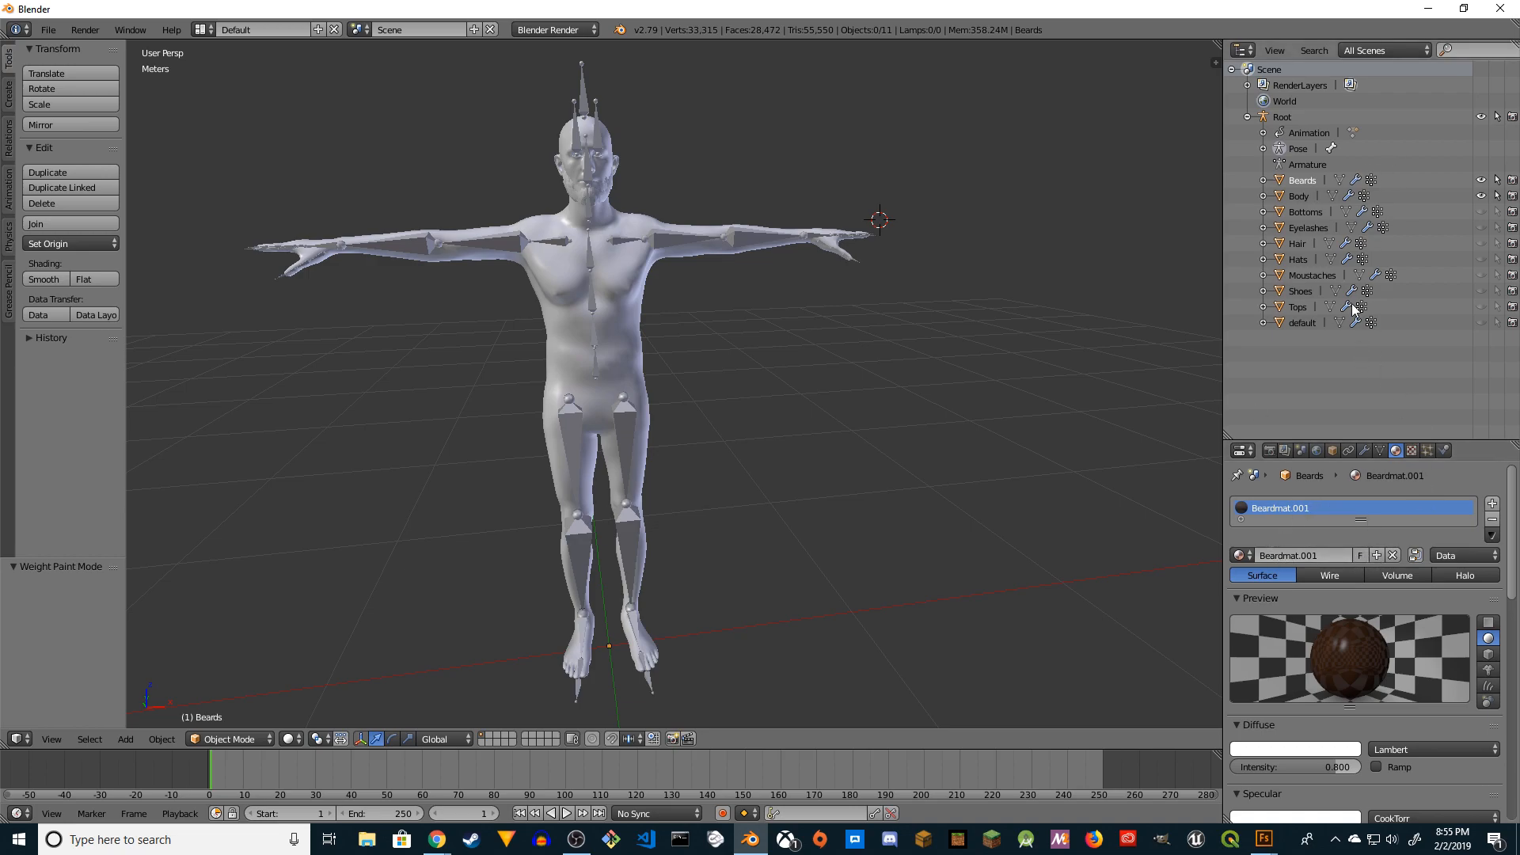
left_click(1302, 198)
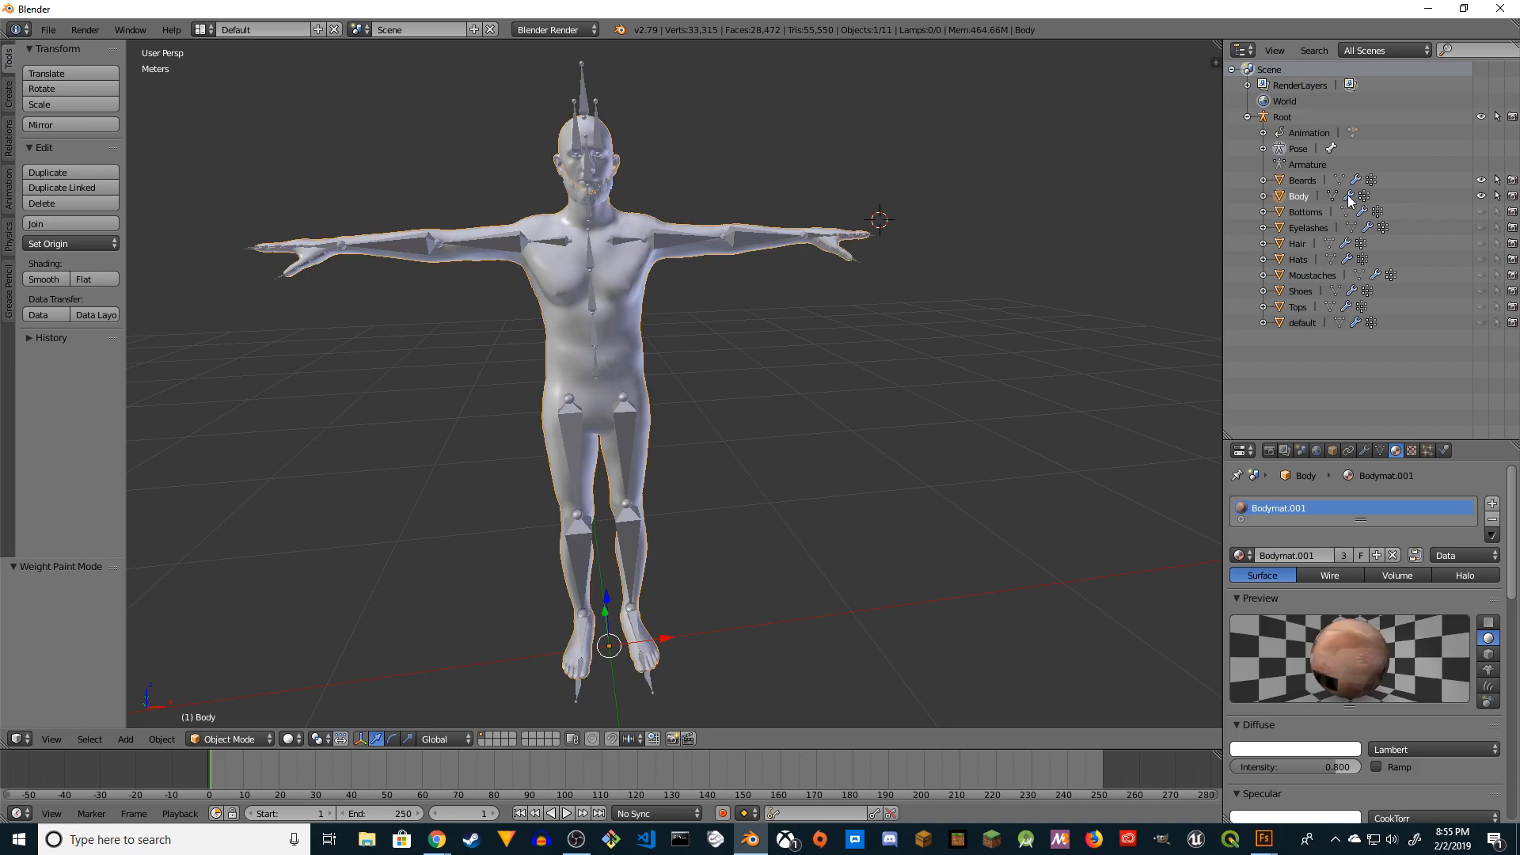
left_click(1302, 213)
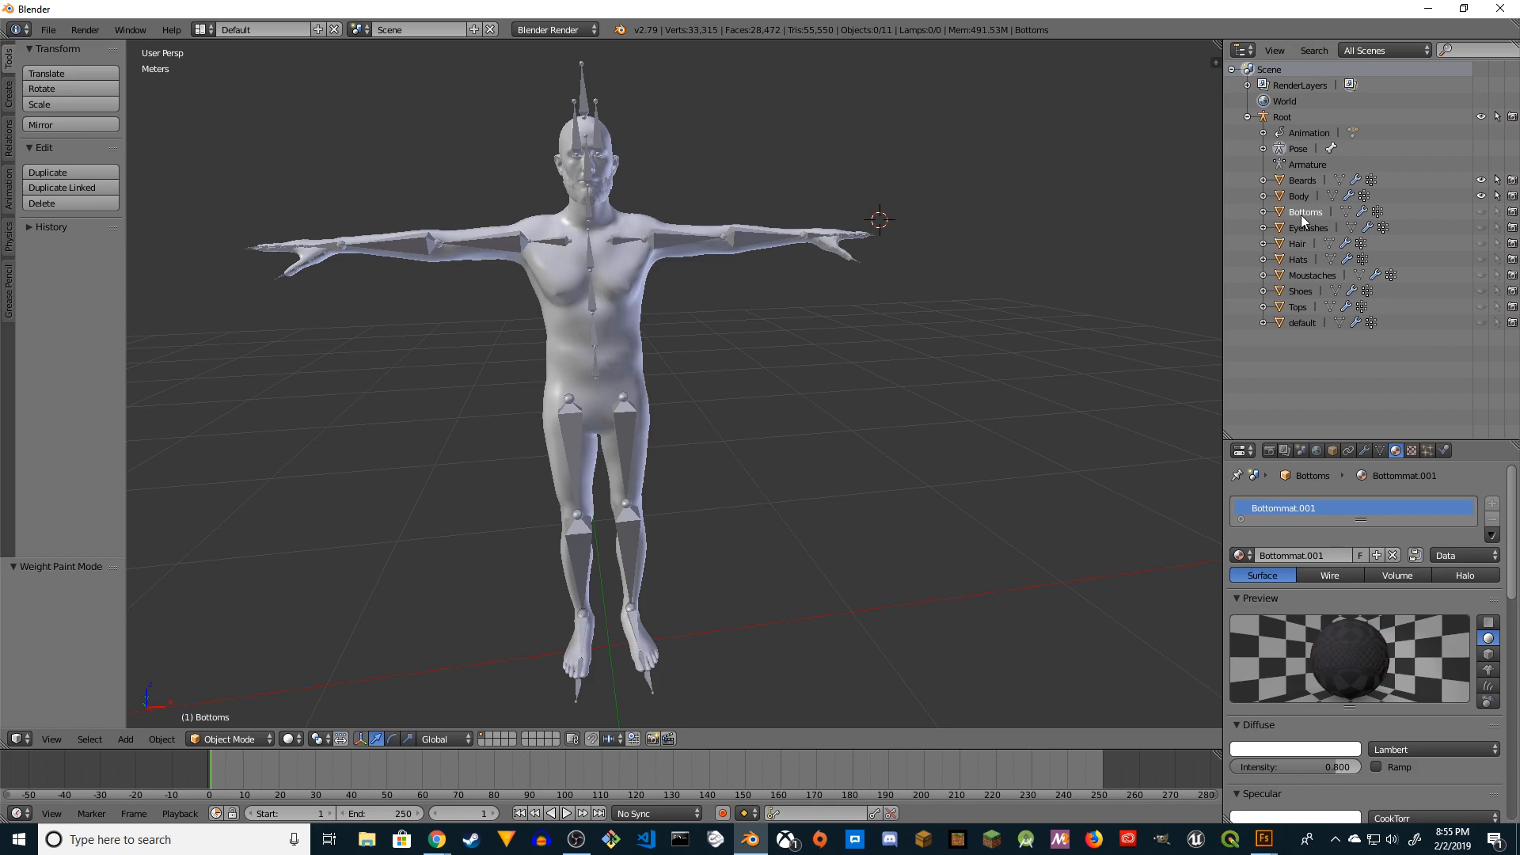
left_click(1481, 211)
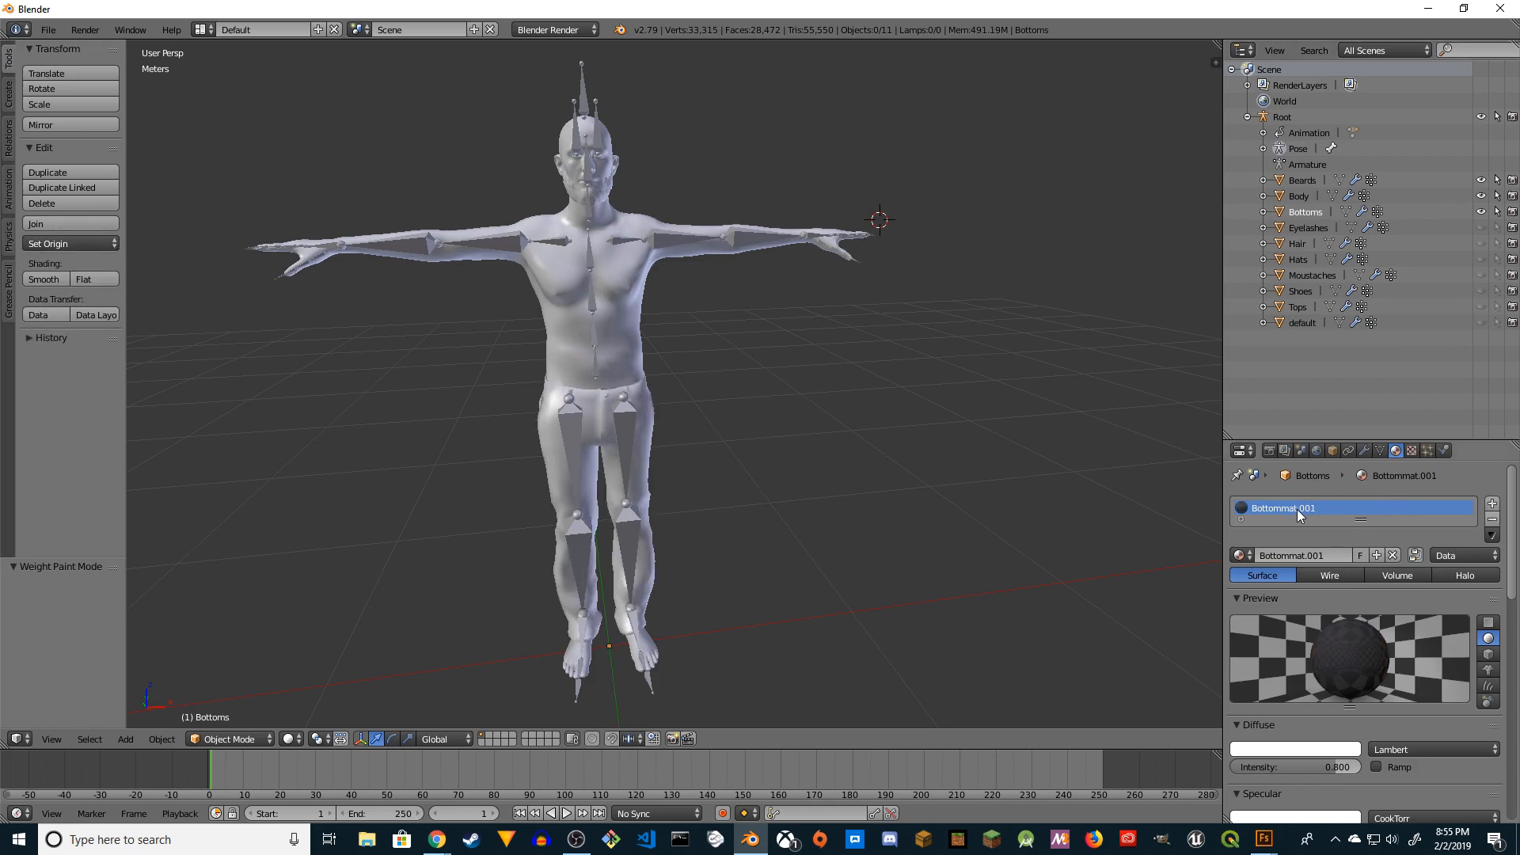
Step: Unhide the Eyelashes mesh, make its shared body material single-user and rename that material Eyelashes
left_click(1305, 228)
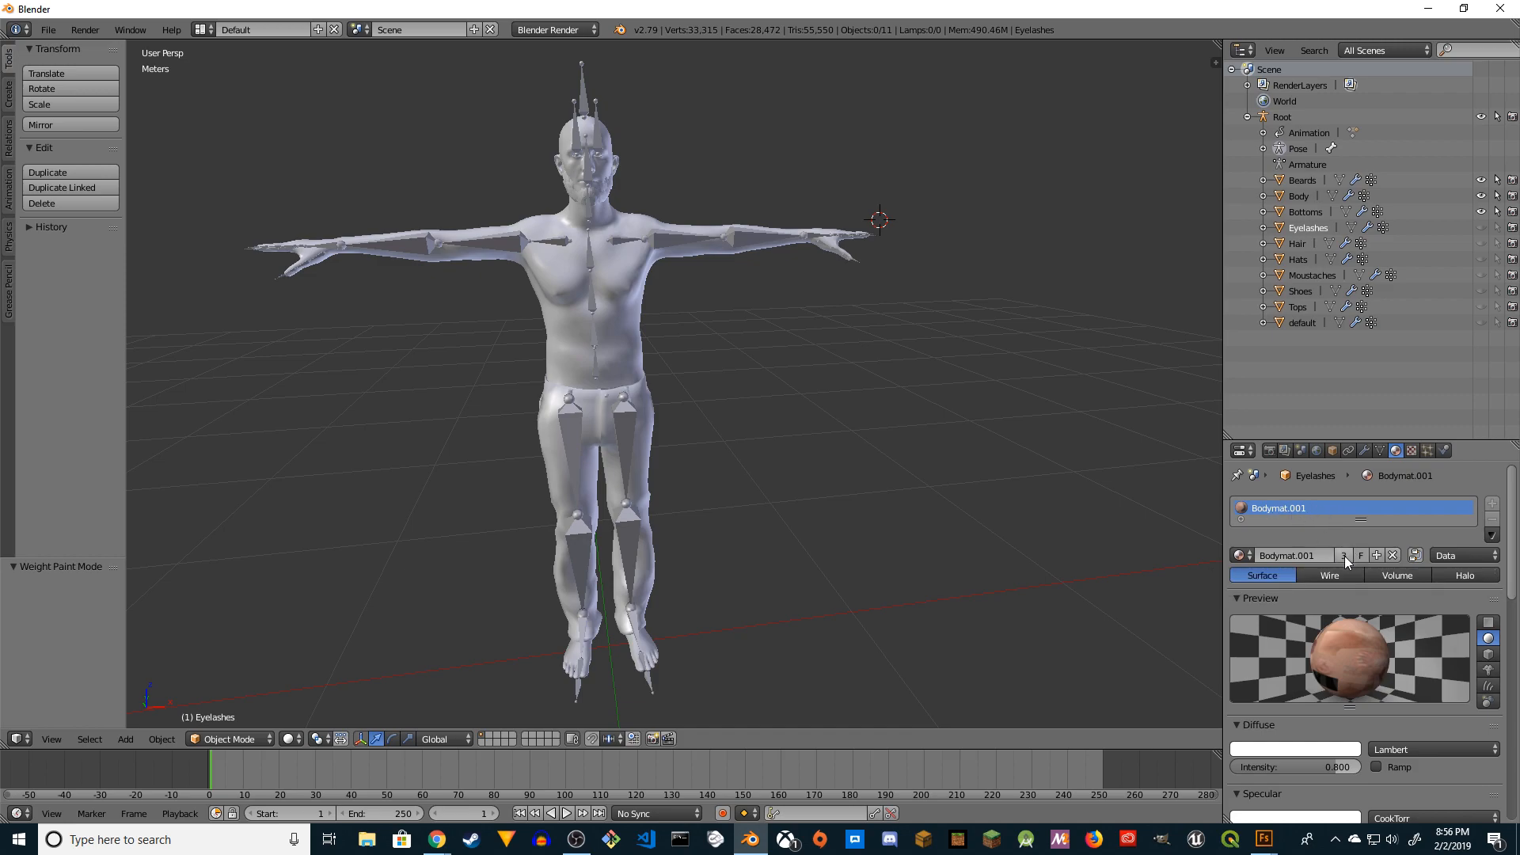
left_click(1482, 227)
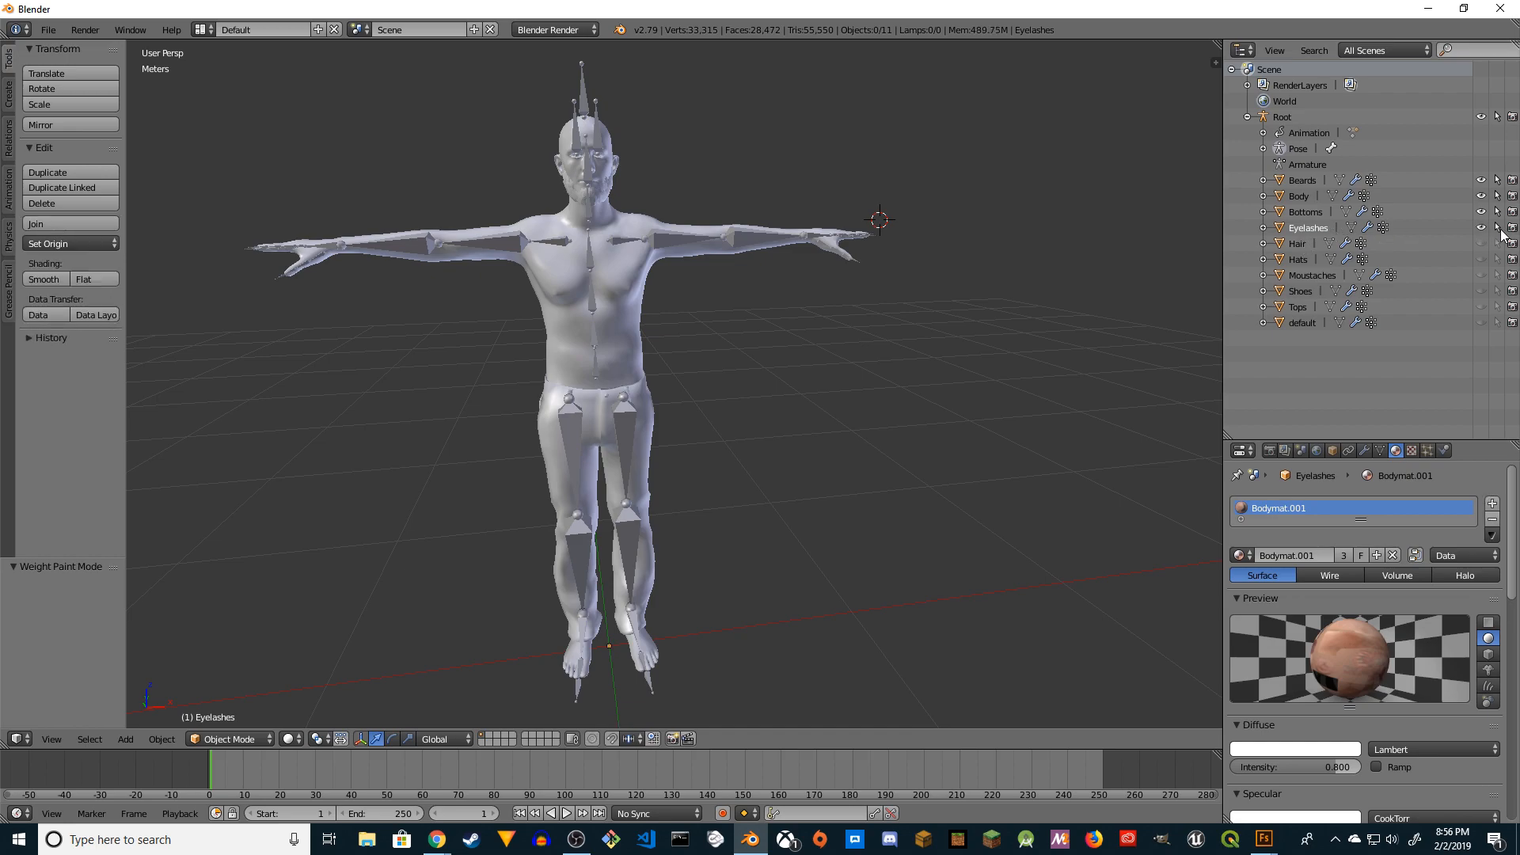
left_click(1343, 556)
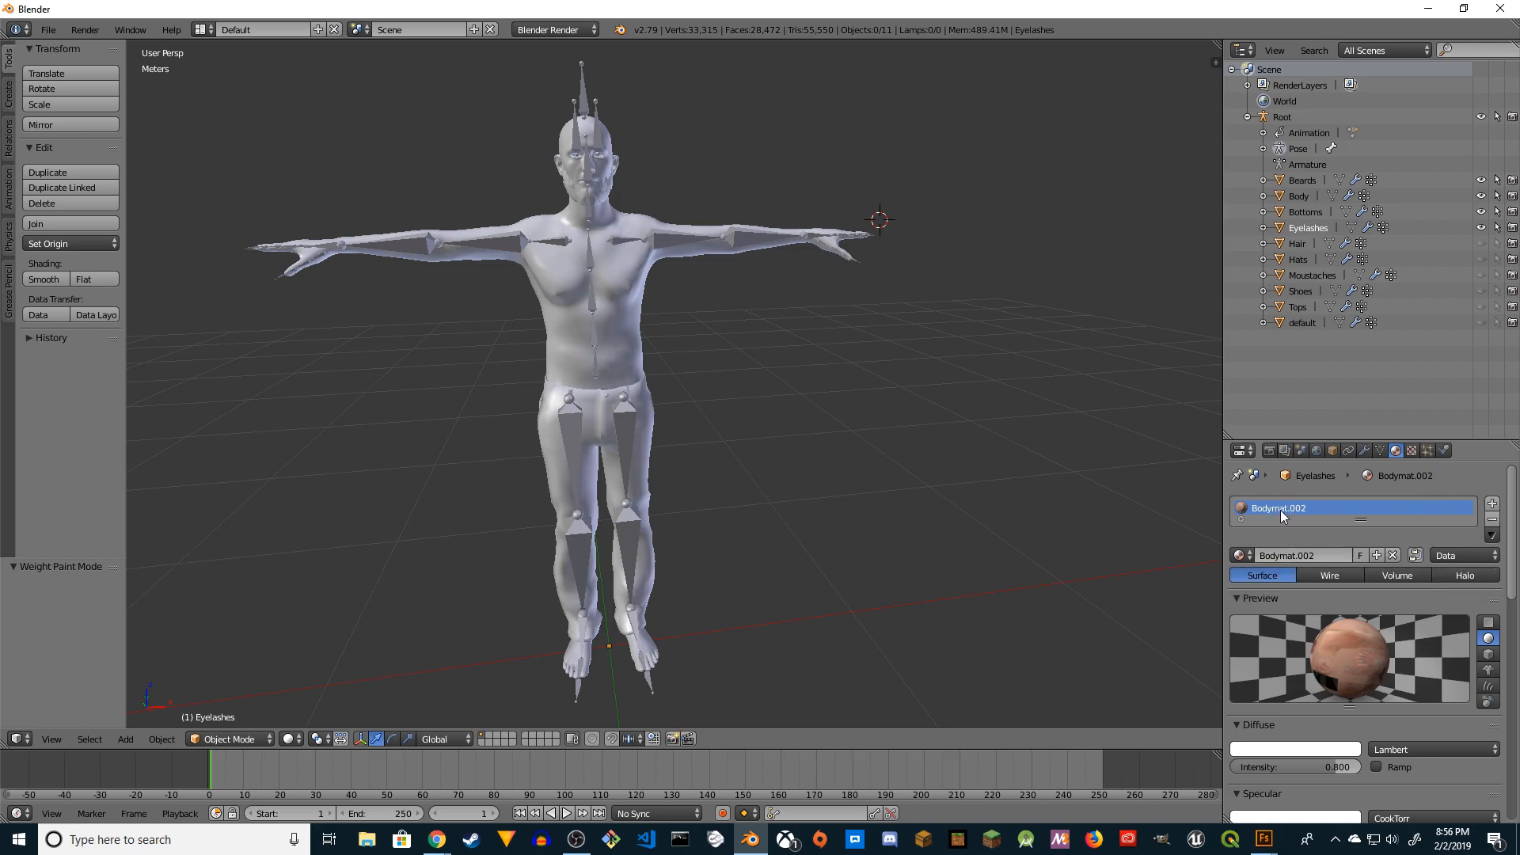
type("Eyelashes")
key("Return")
Step: Unhide the Hair, Hats and Moustaches meshes, selecting each one to check its material
left_click(1288, 246)
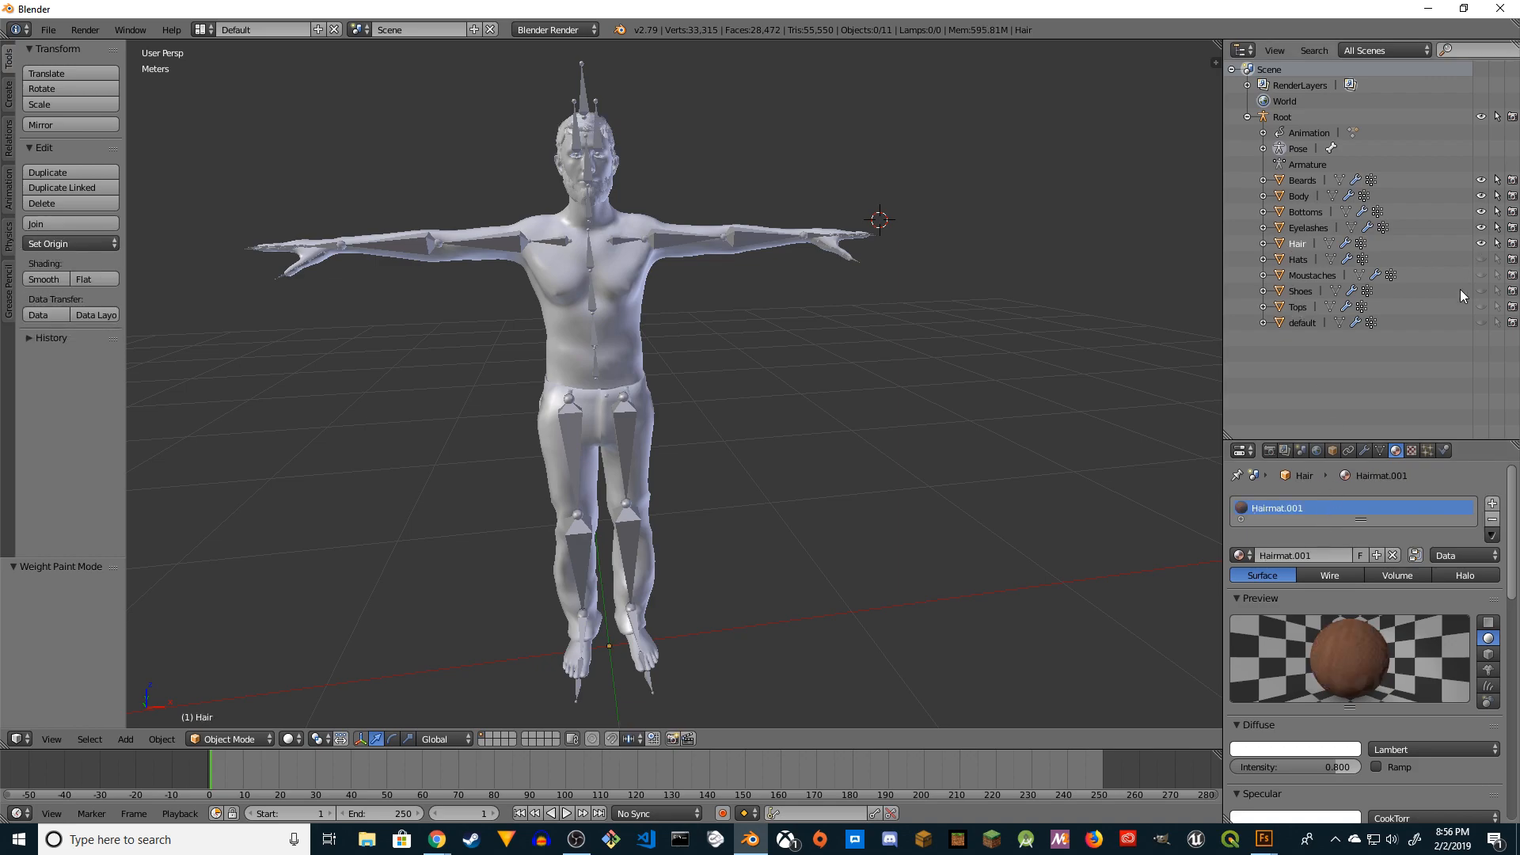
left_click(1298, 260)
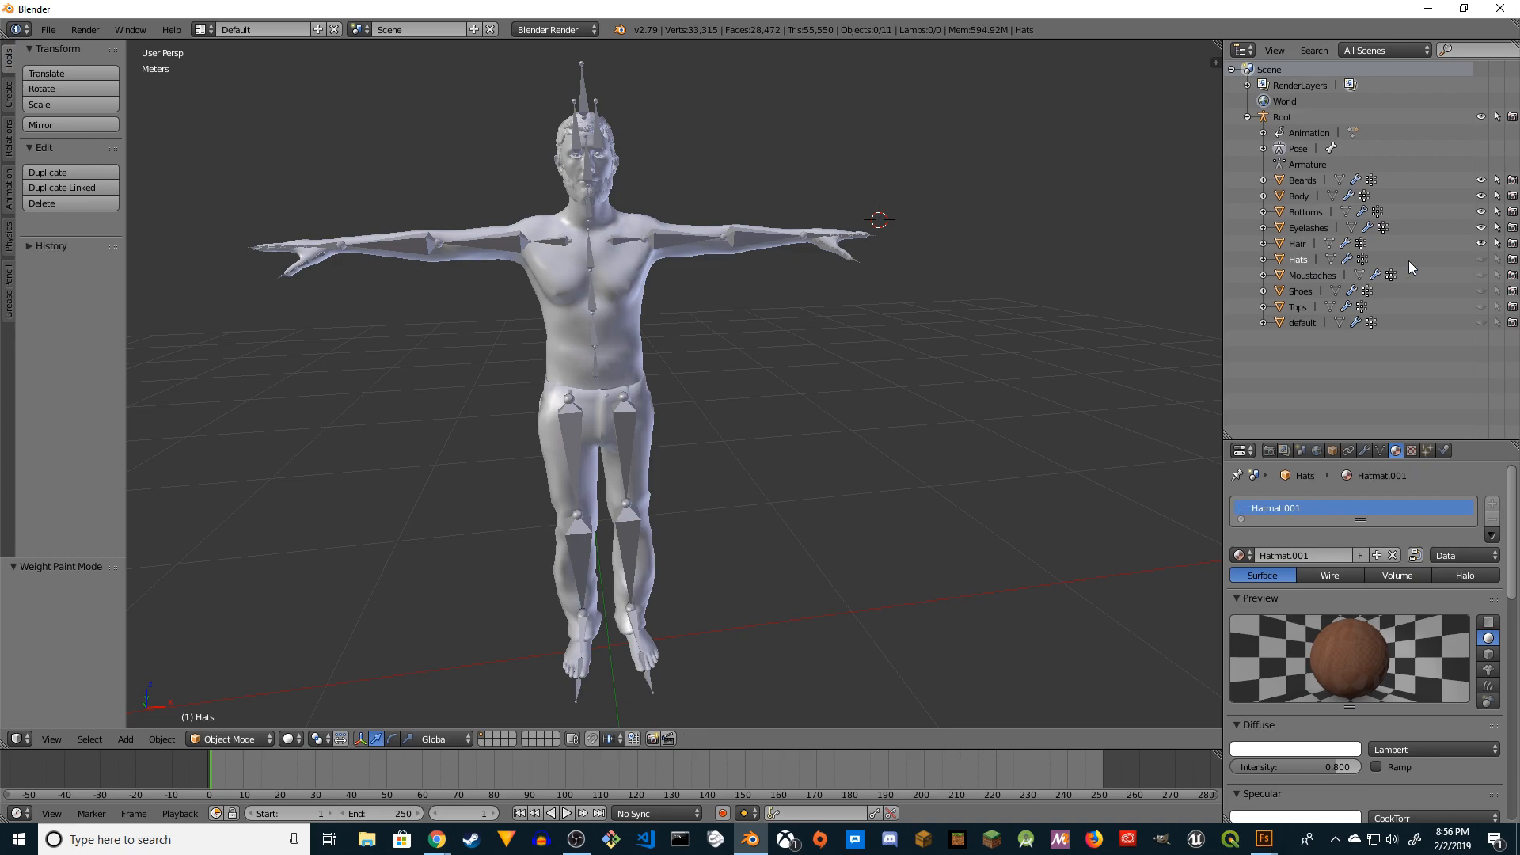
left_click(1481, 259)
left_click(1305, 272)
left_click(1481, 275)
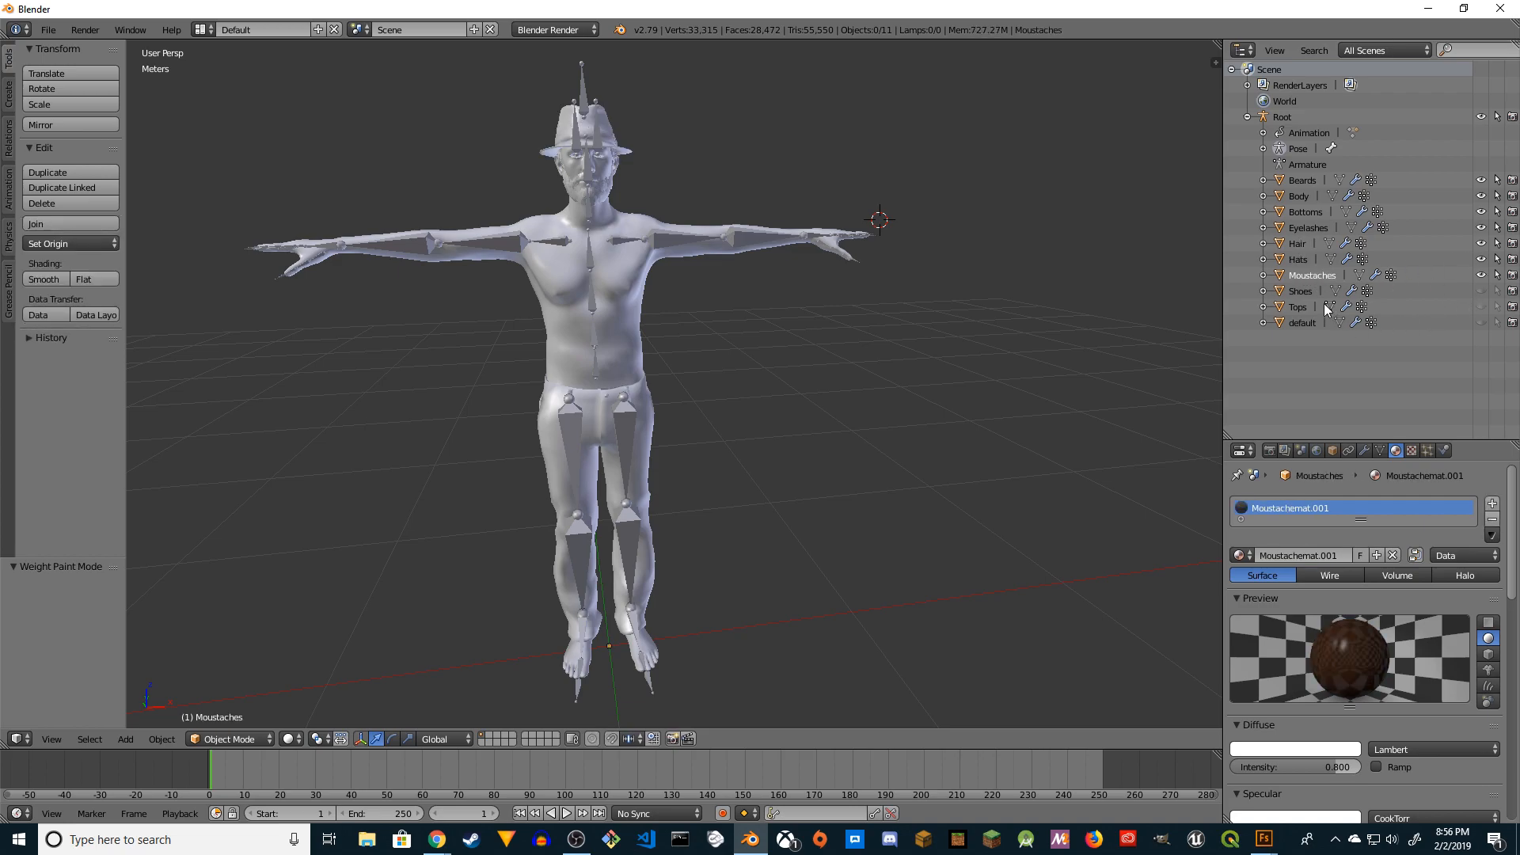
Step: Unhide the Shoes, Tops and default meshes, selecting each one to check its material
left_click(1300, 290)
left_click(1480, 290)
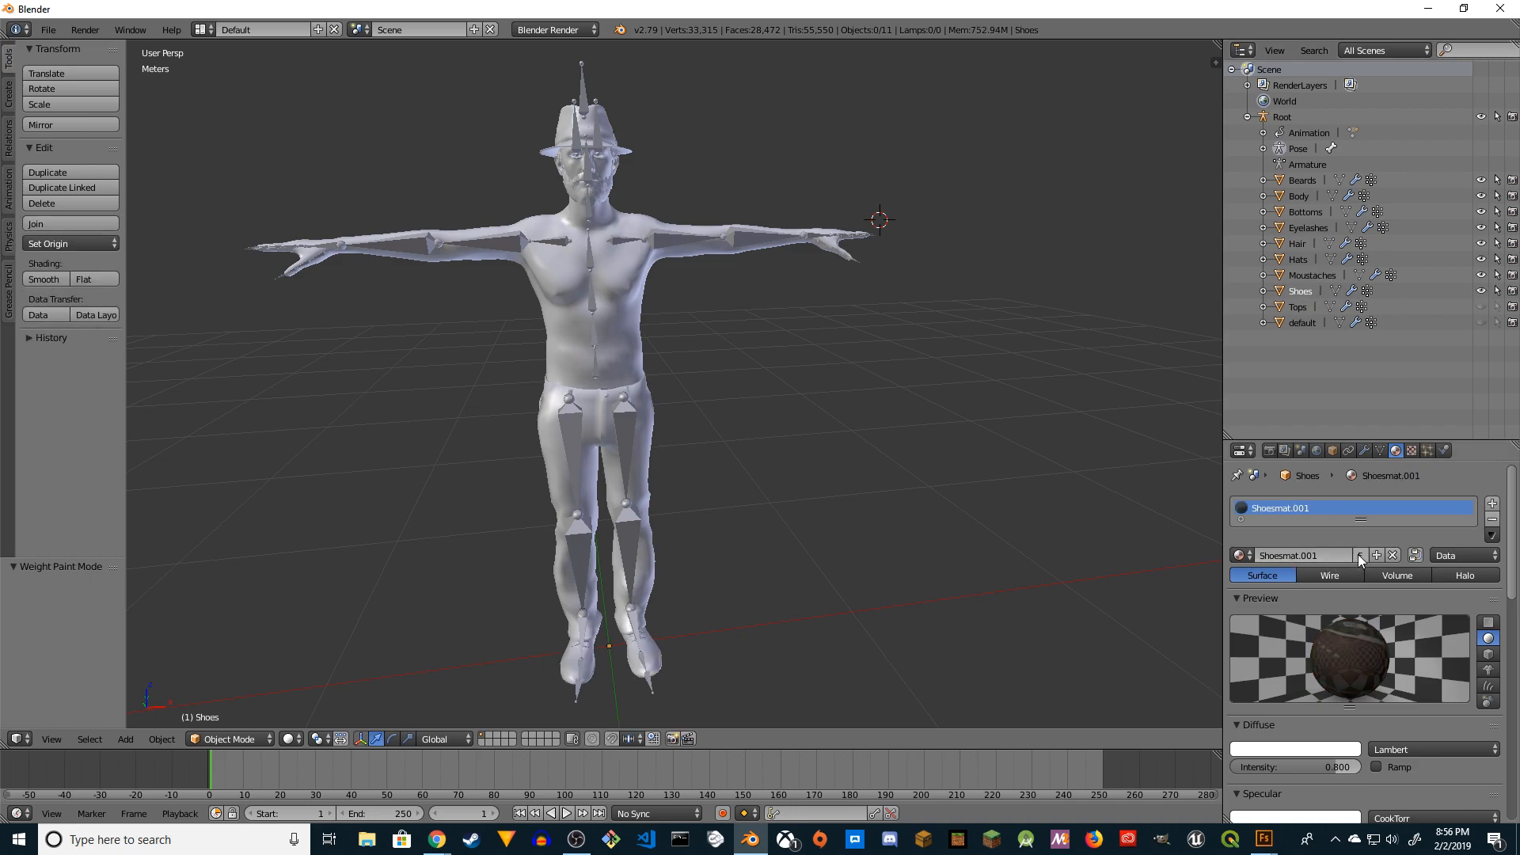
left_click(1299, 306)
left_click(1481, 307)
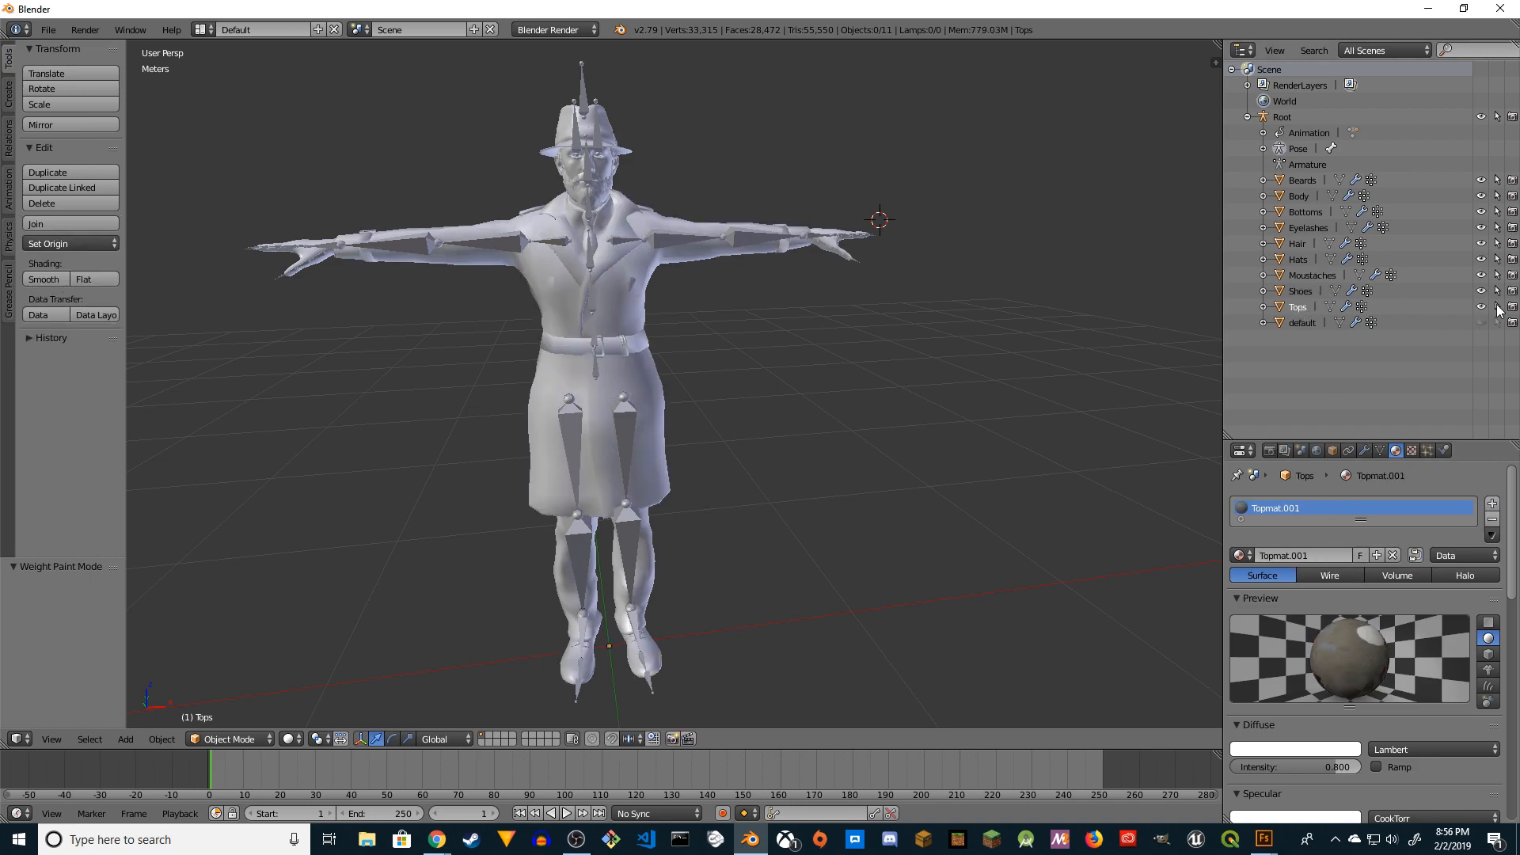
left_click(1310, 323)
left_click(1484, 324)
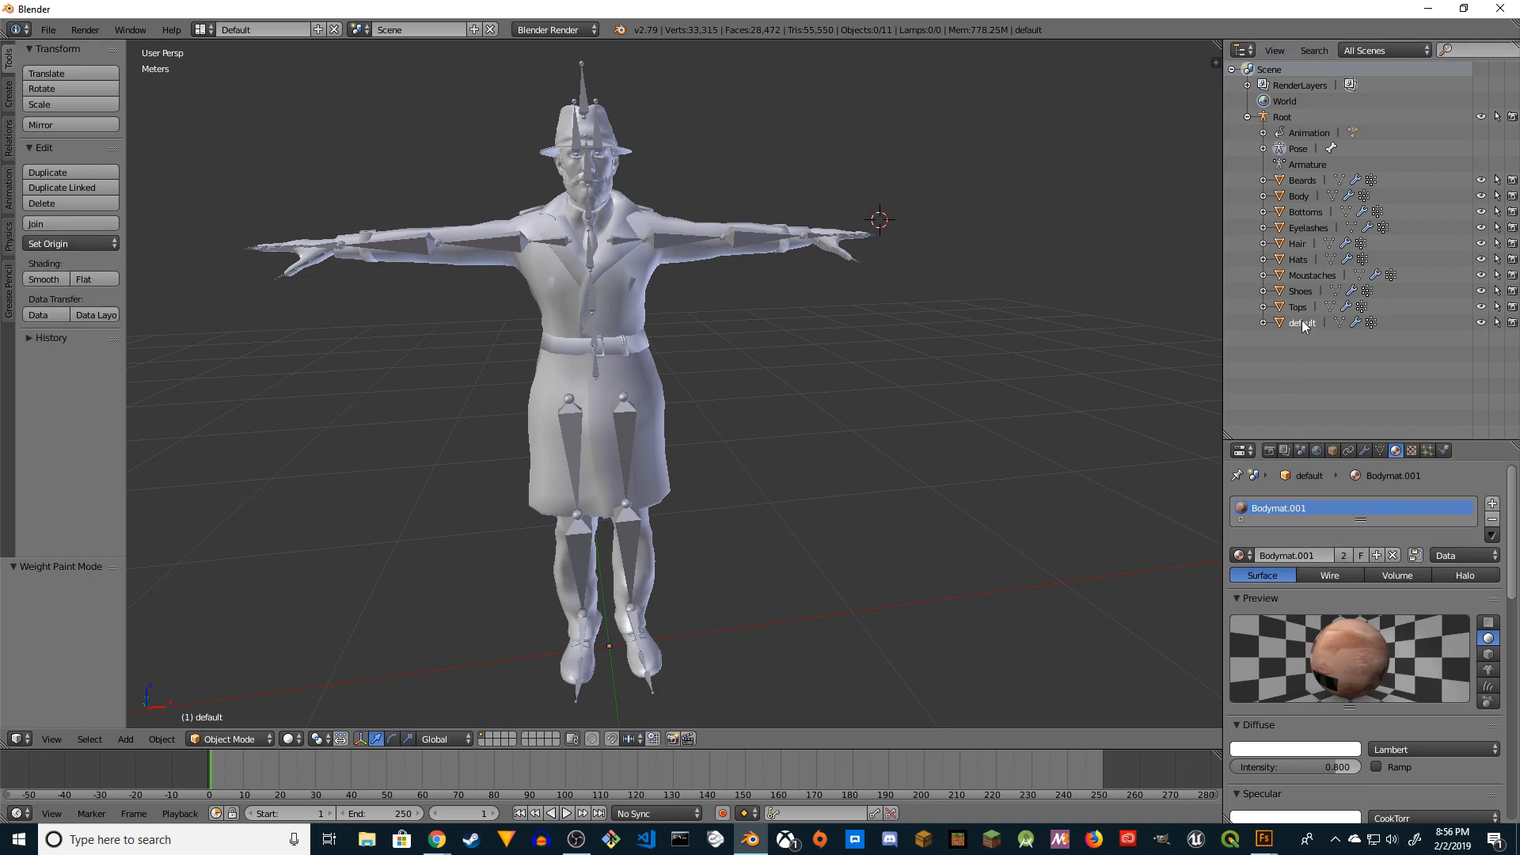
Step: Toggle the default mesh's visibility and examine the character's head up close to identify which part it is
left_click(1481, 323)
left_click(1481, 323)
left_click(1481, 323)
left_click(1480, 323)
scroll(815, 97, "up", 3)
middle_click_drag(602, 159, 692, 251)
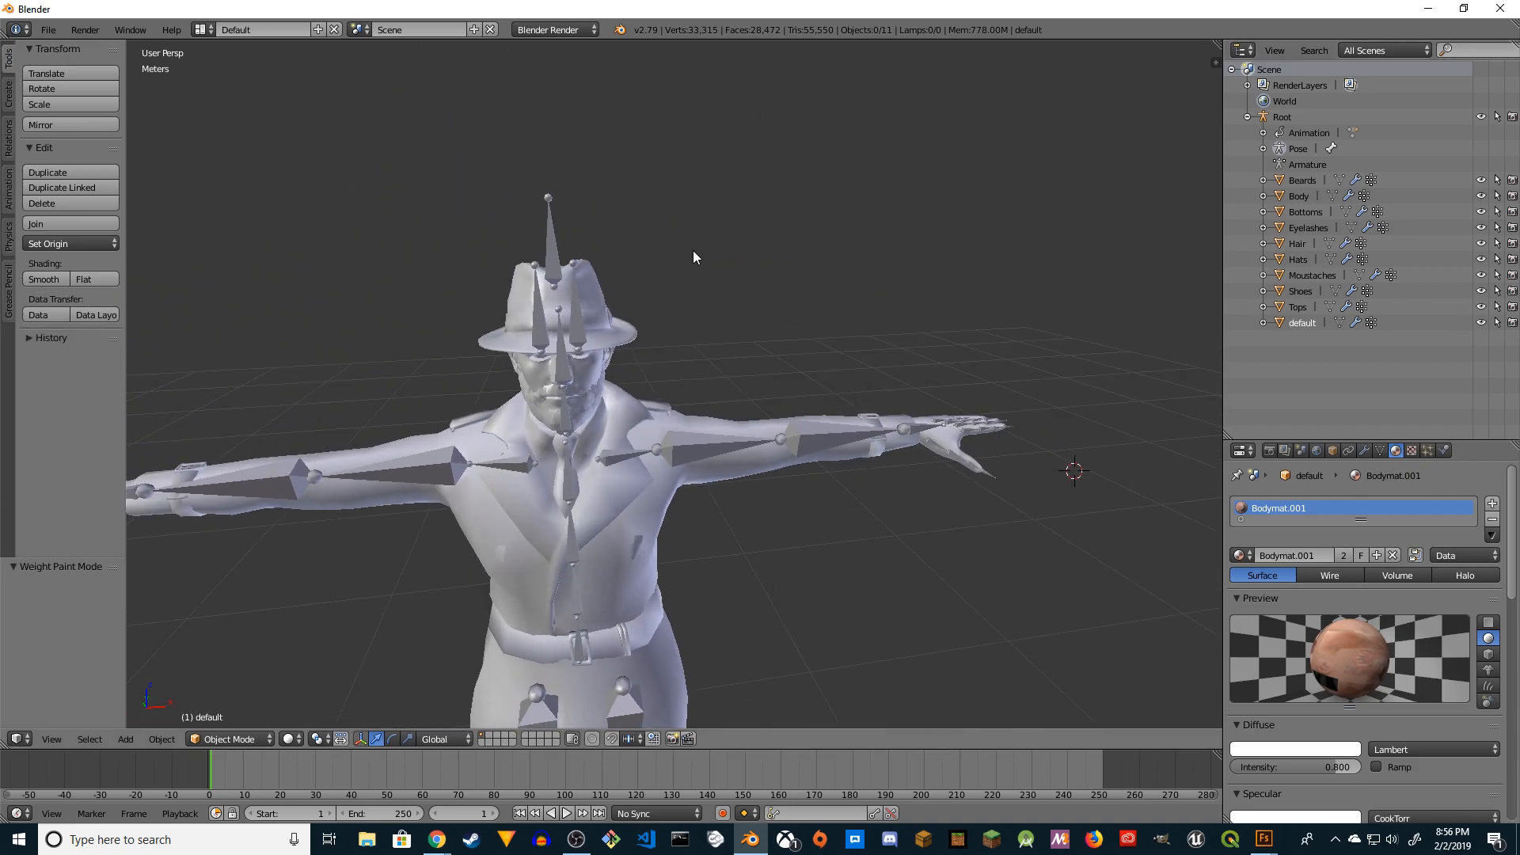
scroll(692, 250, "up", 3)
middle_click_drag(647, 298, 639, 342)
middle_click_drag(909, 345, 771, 302)
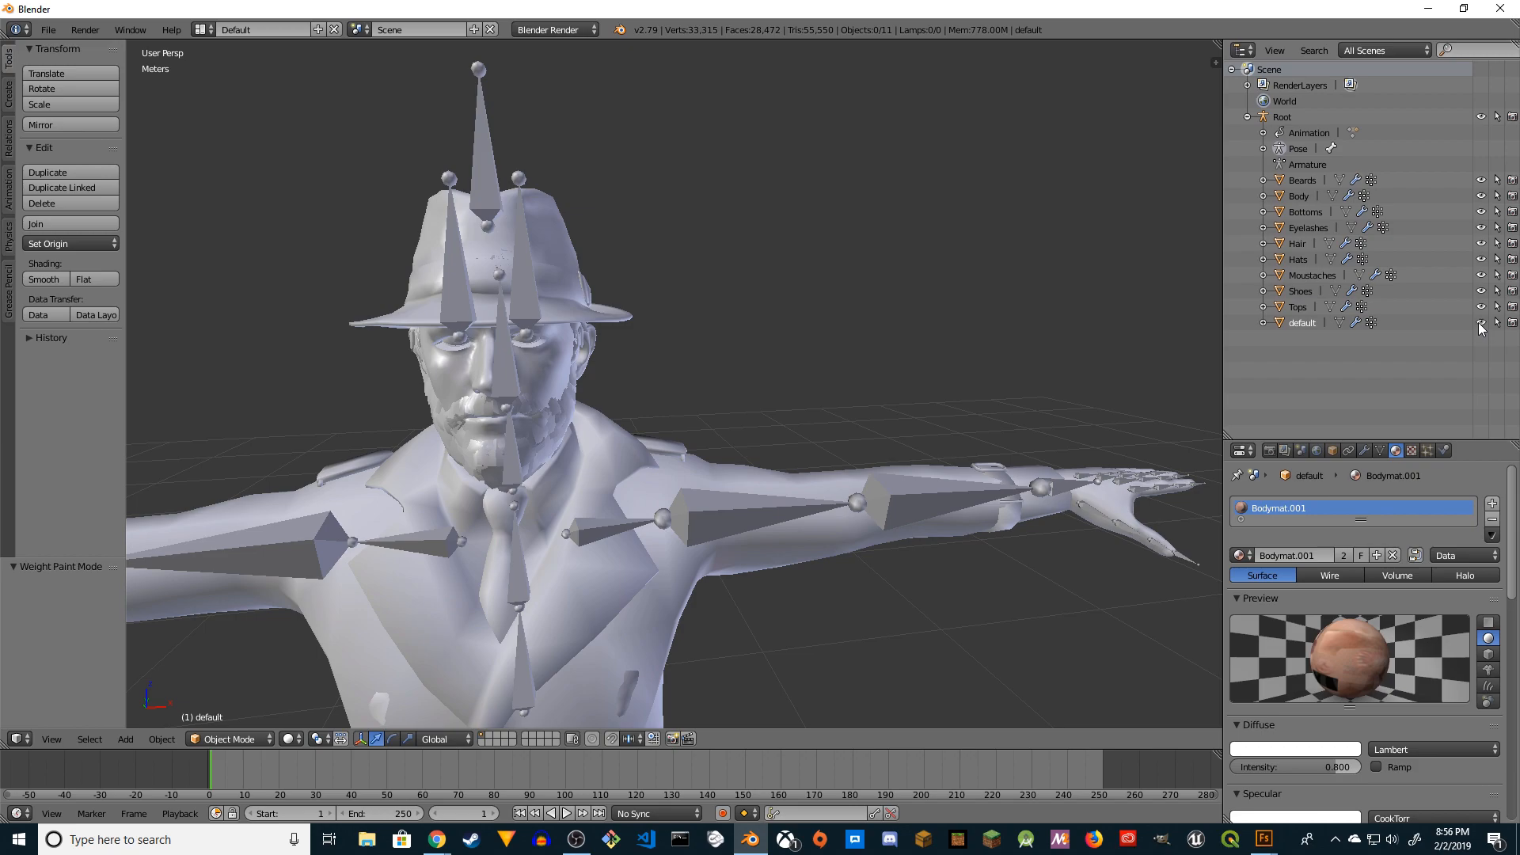
Step: Rename the default mesh object as Eyes
double_click(1302, 322)
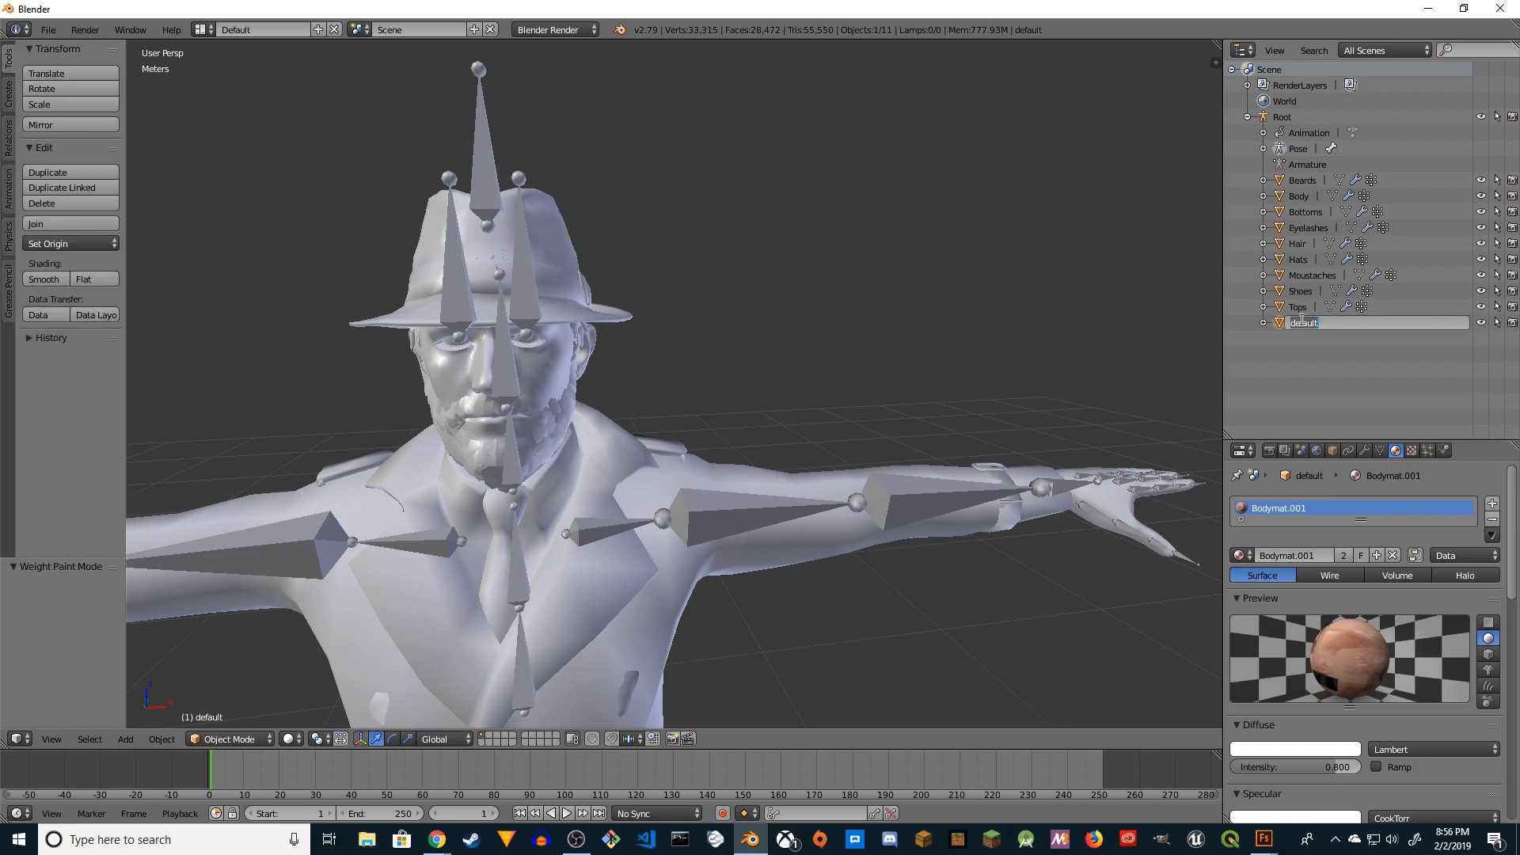
type("Eyes")
key("Return")
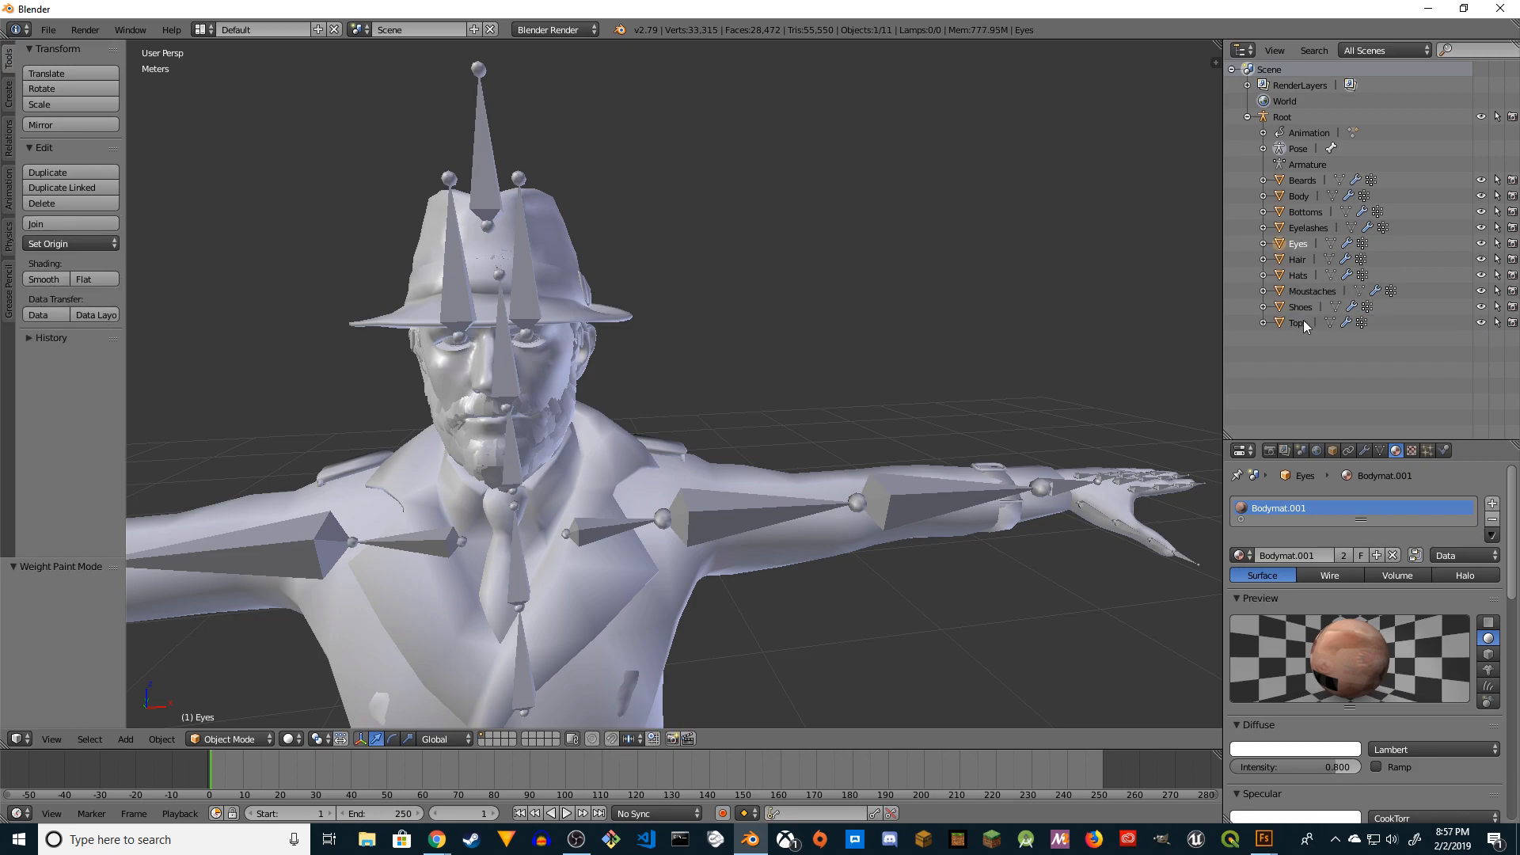
Step: Make the Eyes mesh's shared body material single-user and rename that material Eyes
left_click(1343, 556)
double_click(1294, 510)
type("Eyes")
key("Return")
scroll(689, 342, "down", 5)
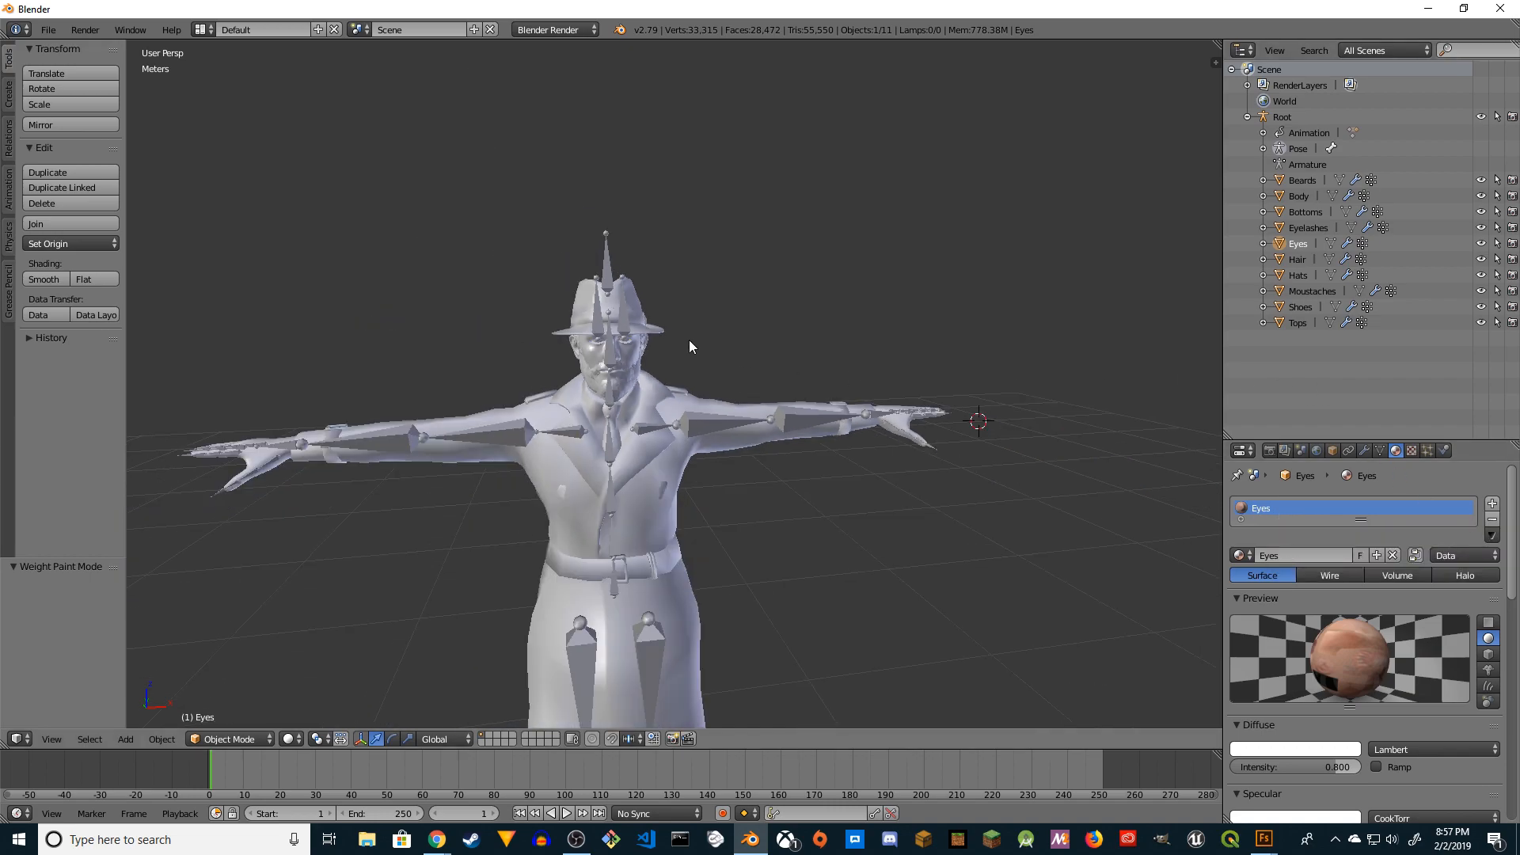
scroll(689, 340, "down", 1)
scroll(689, 340, "up", 1)
scroll(690, 346, "down", 1)
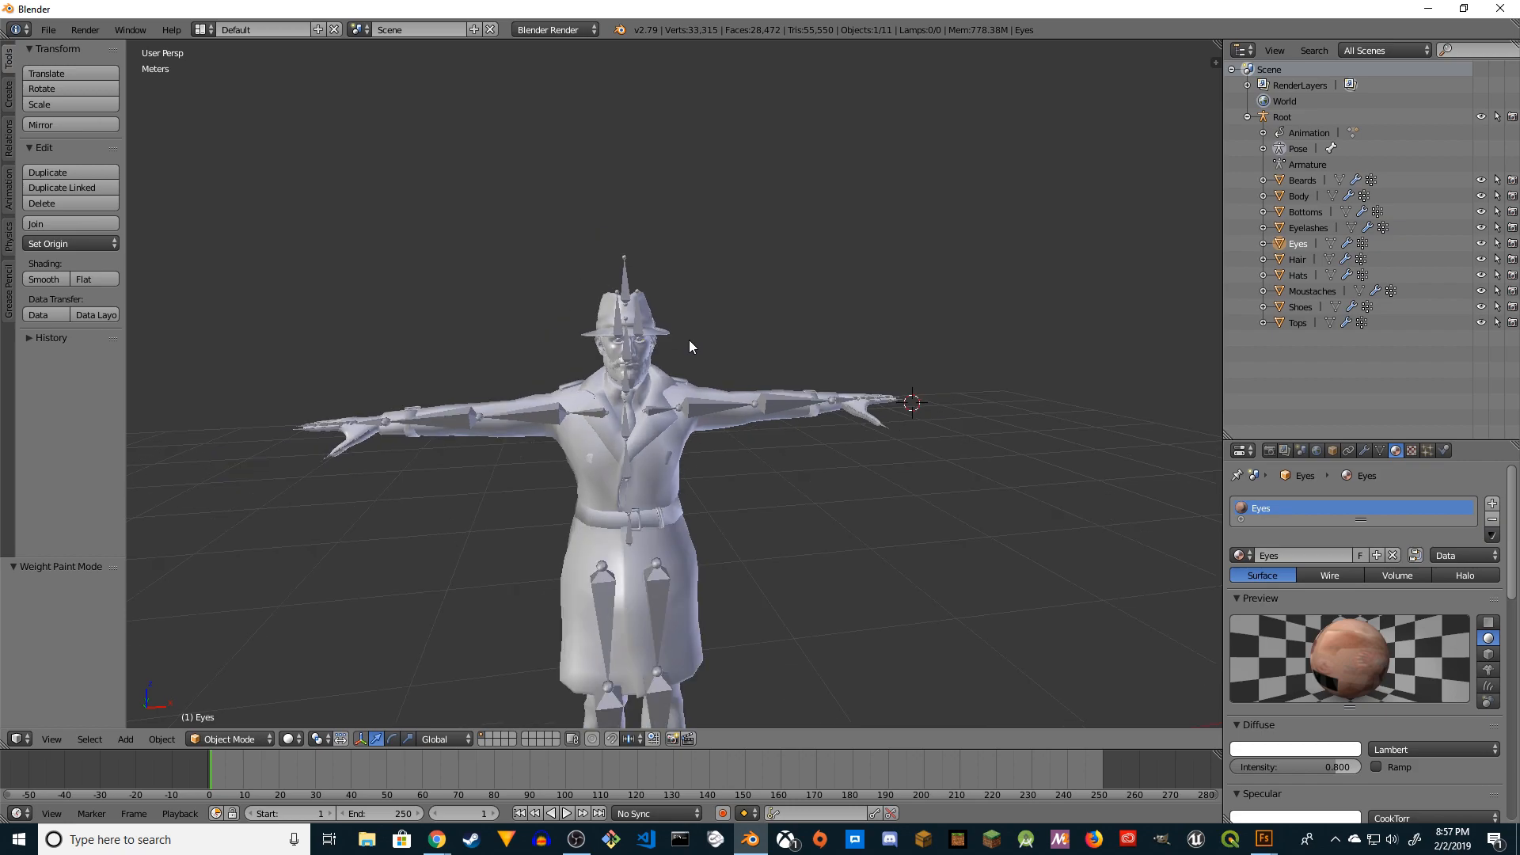
Step: Save the scene as Demo1 in the D:\ASSETS\Characters folder
left_click(48, 29)
left_click(75, 167)
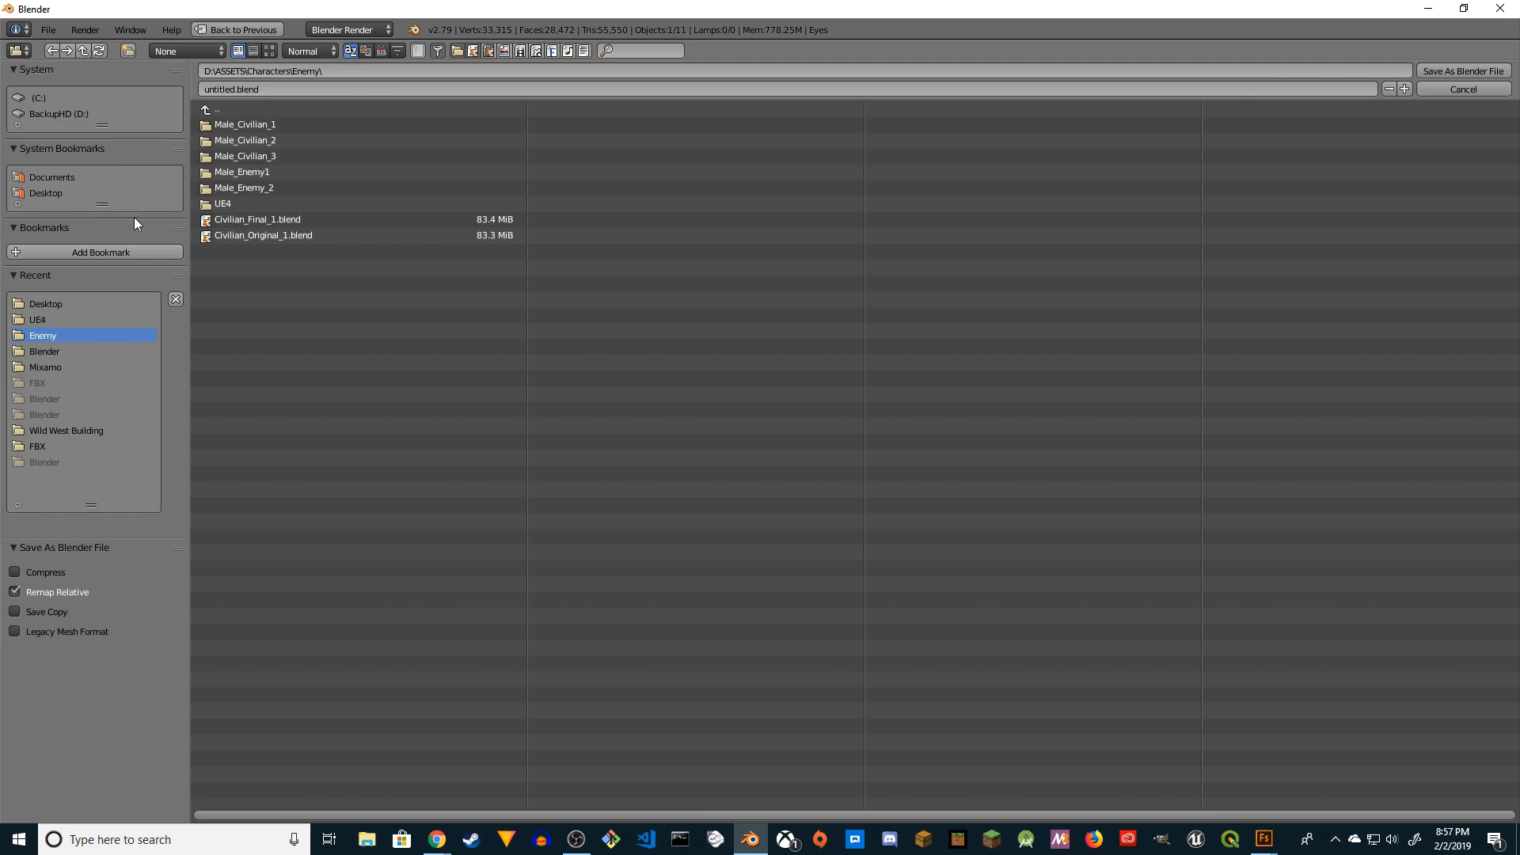
left_click(209, 110)
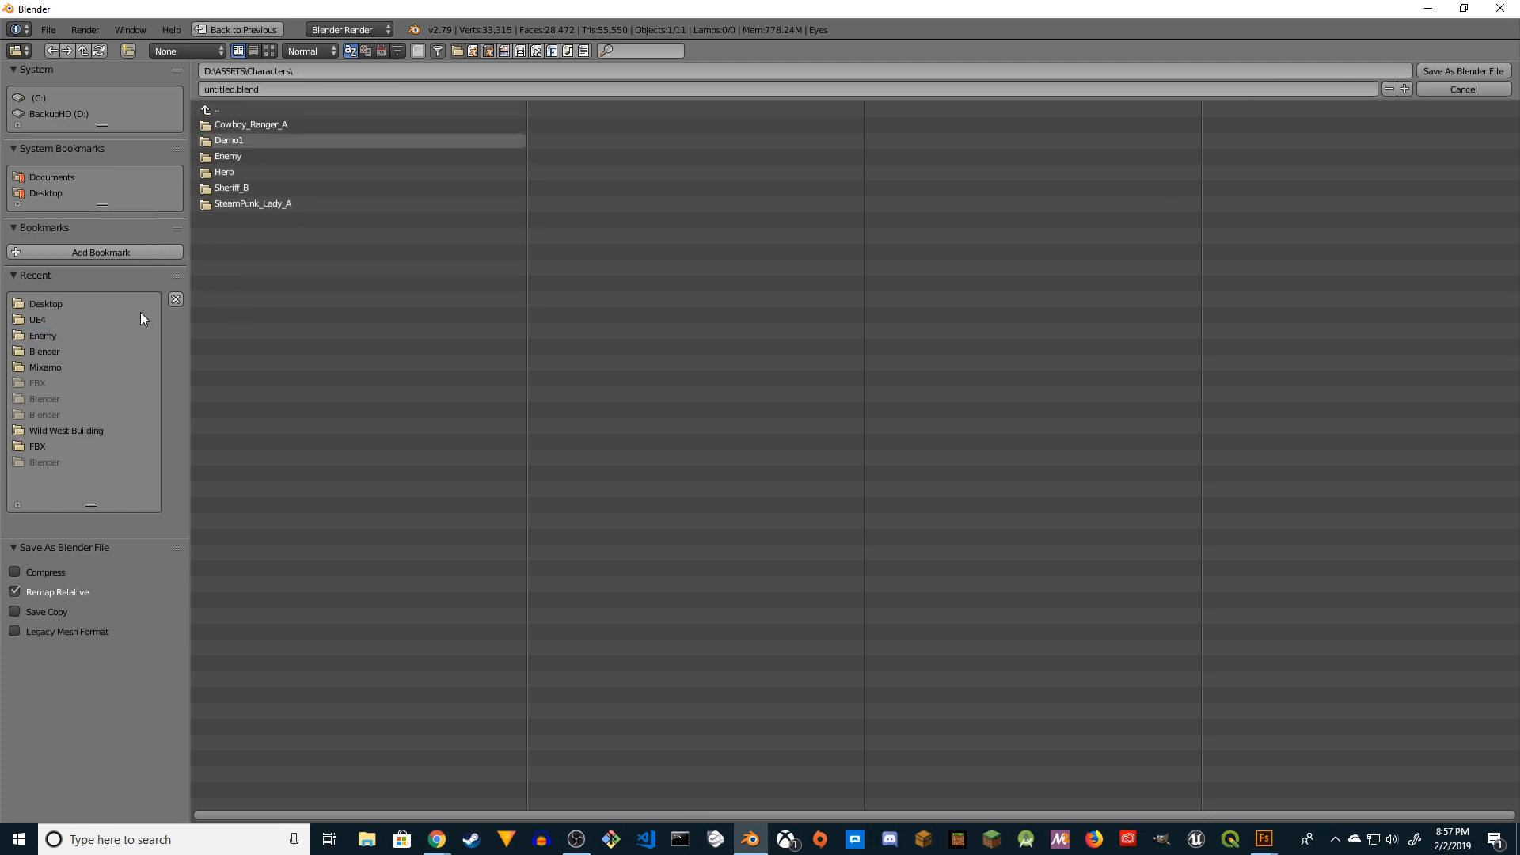
double_click(214, 89)
type("Demo1")
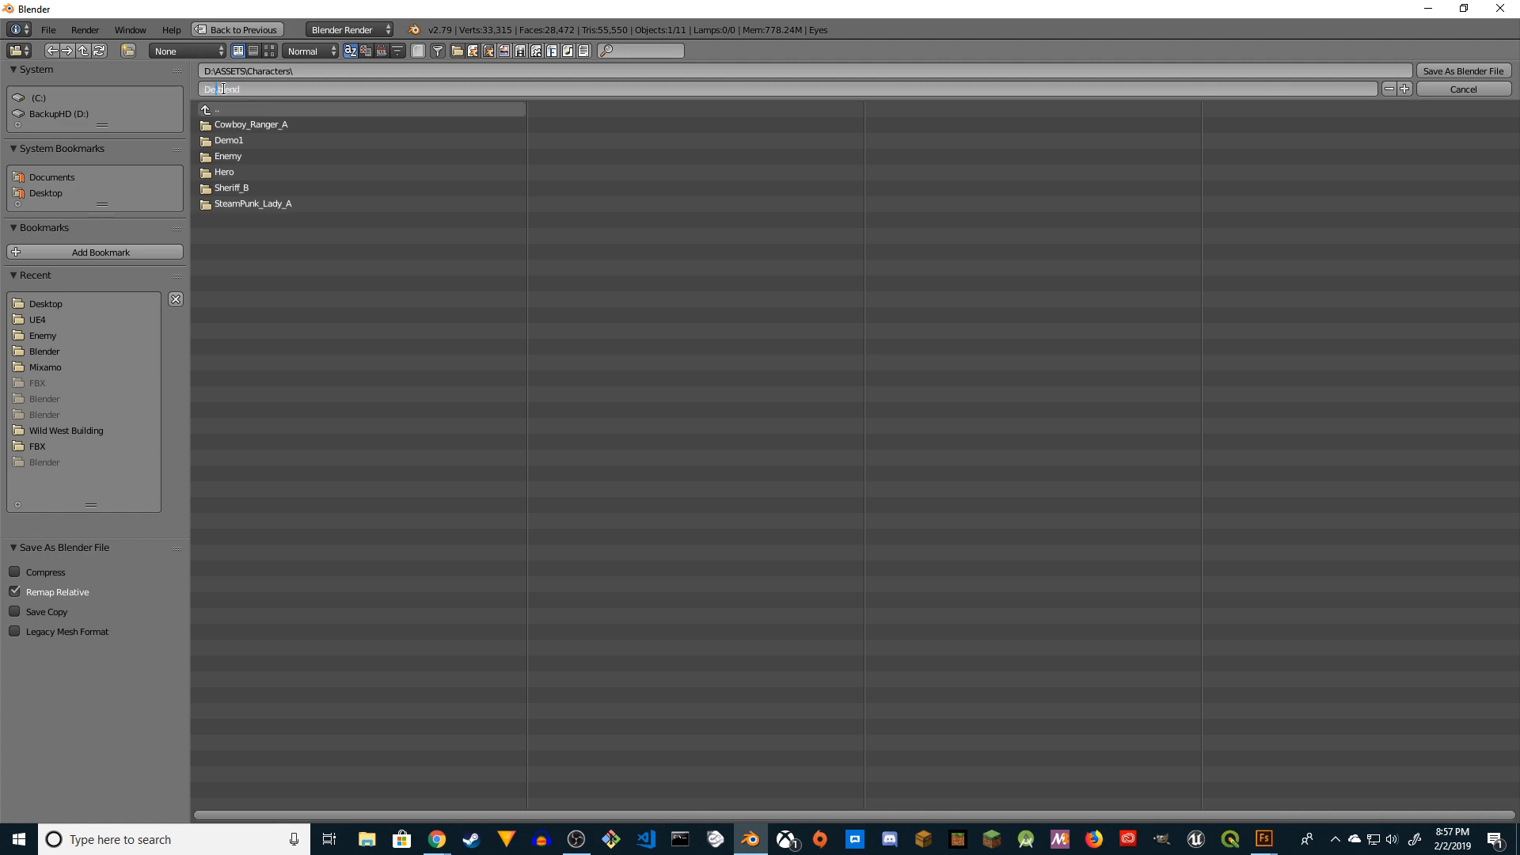
left_click(1427, 68)
left_click(1456, 70)
Step: Turn off X-Ray display for the Root armature so its bones no longer draw over the meshes
middle_click_drag(950, 378, 775, 458)
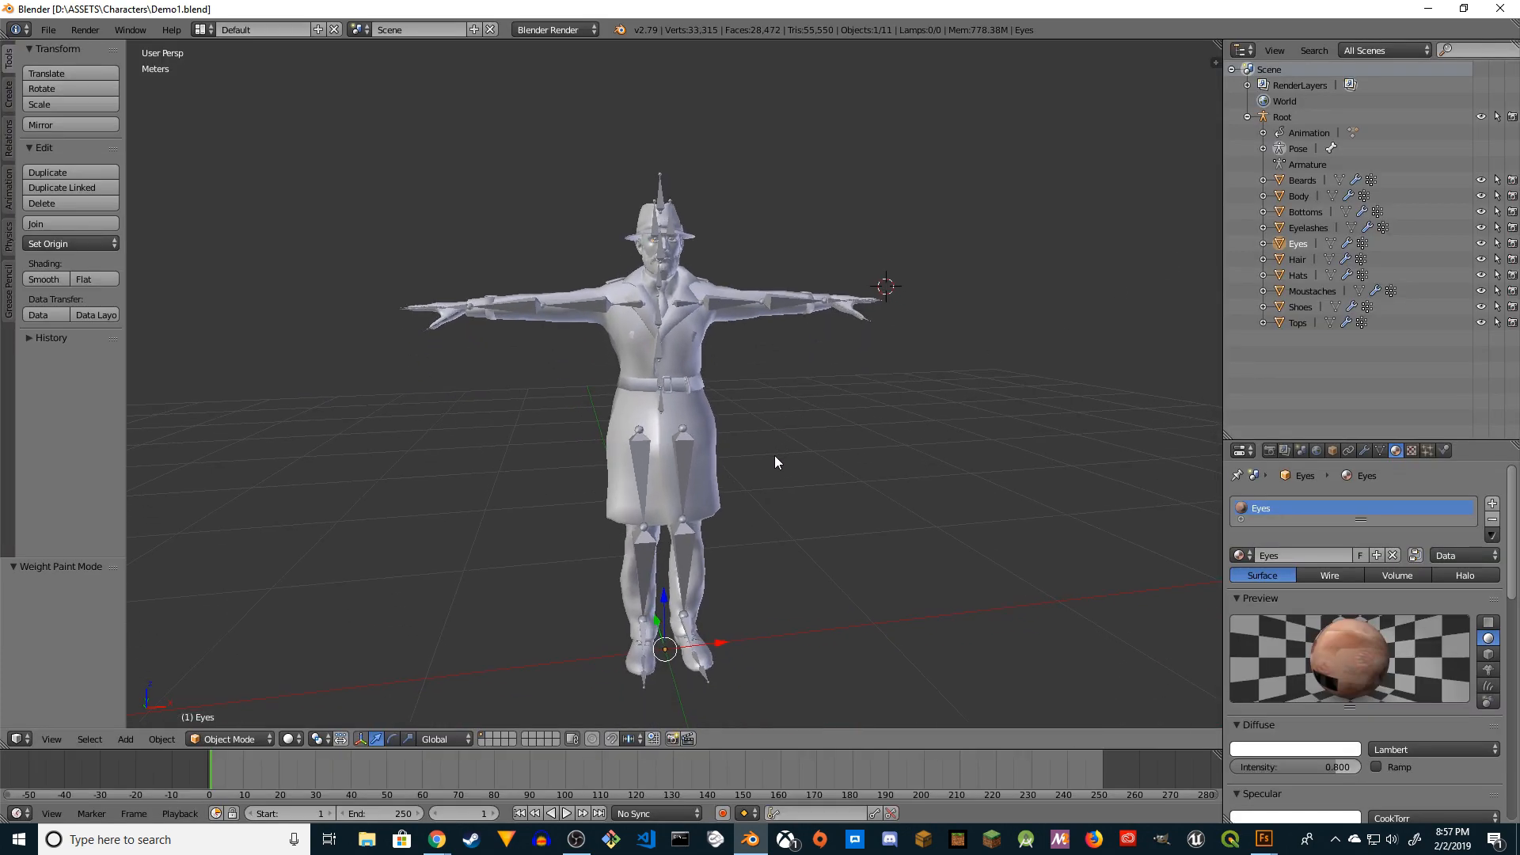
left_click(1302, 113)
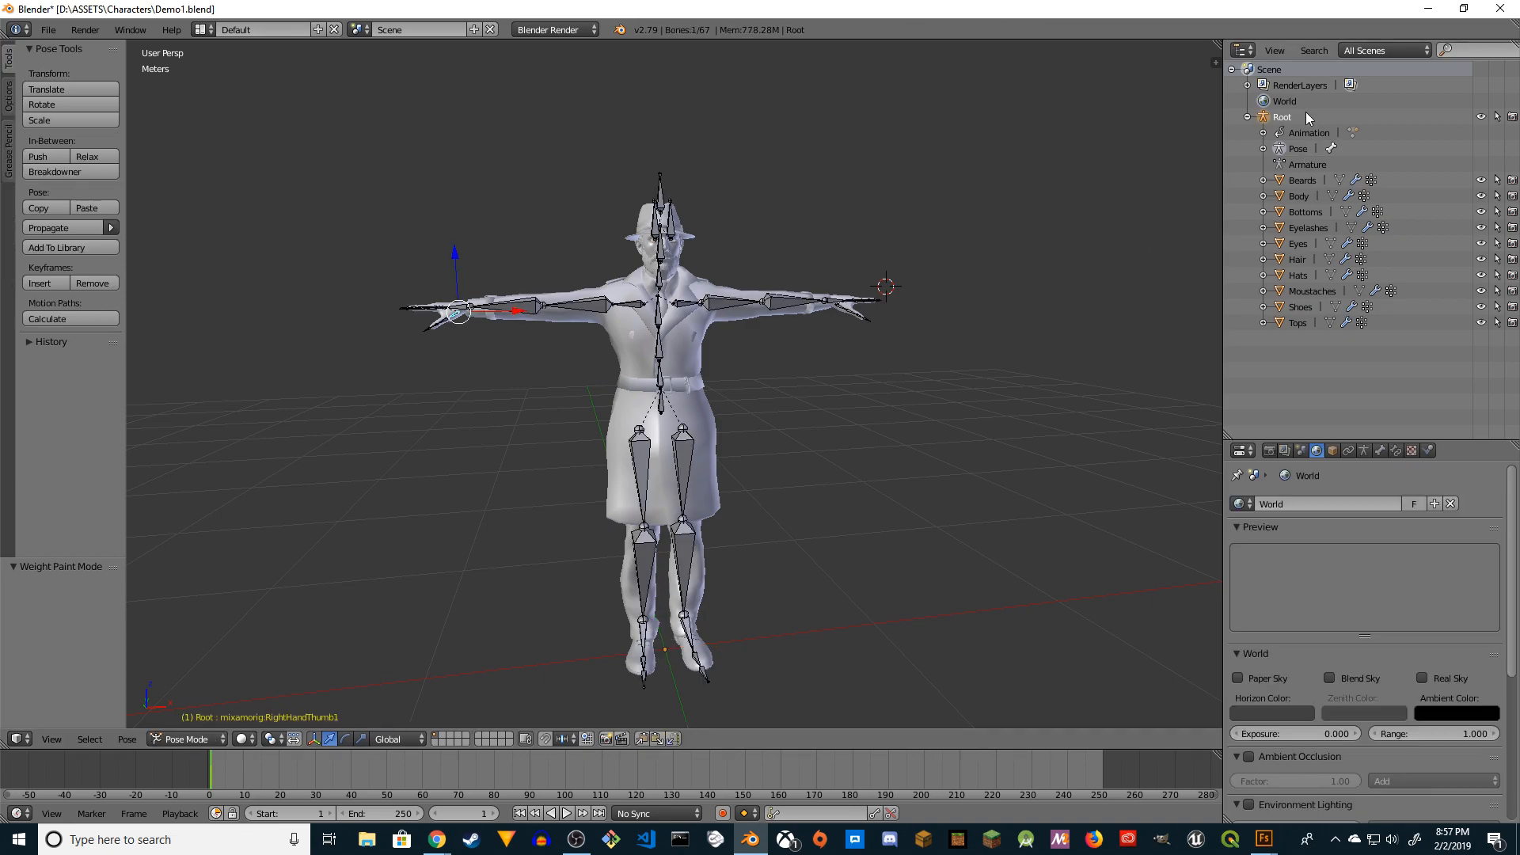
left_click(1333, 450)
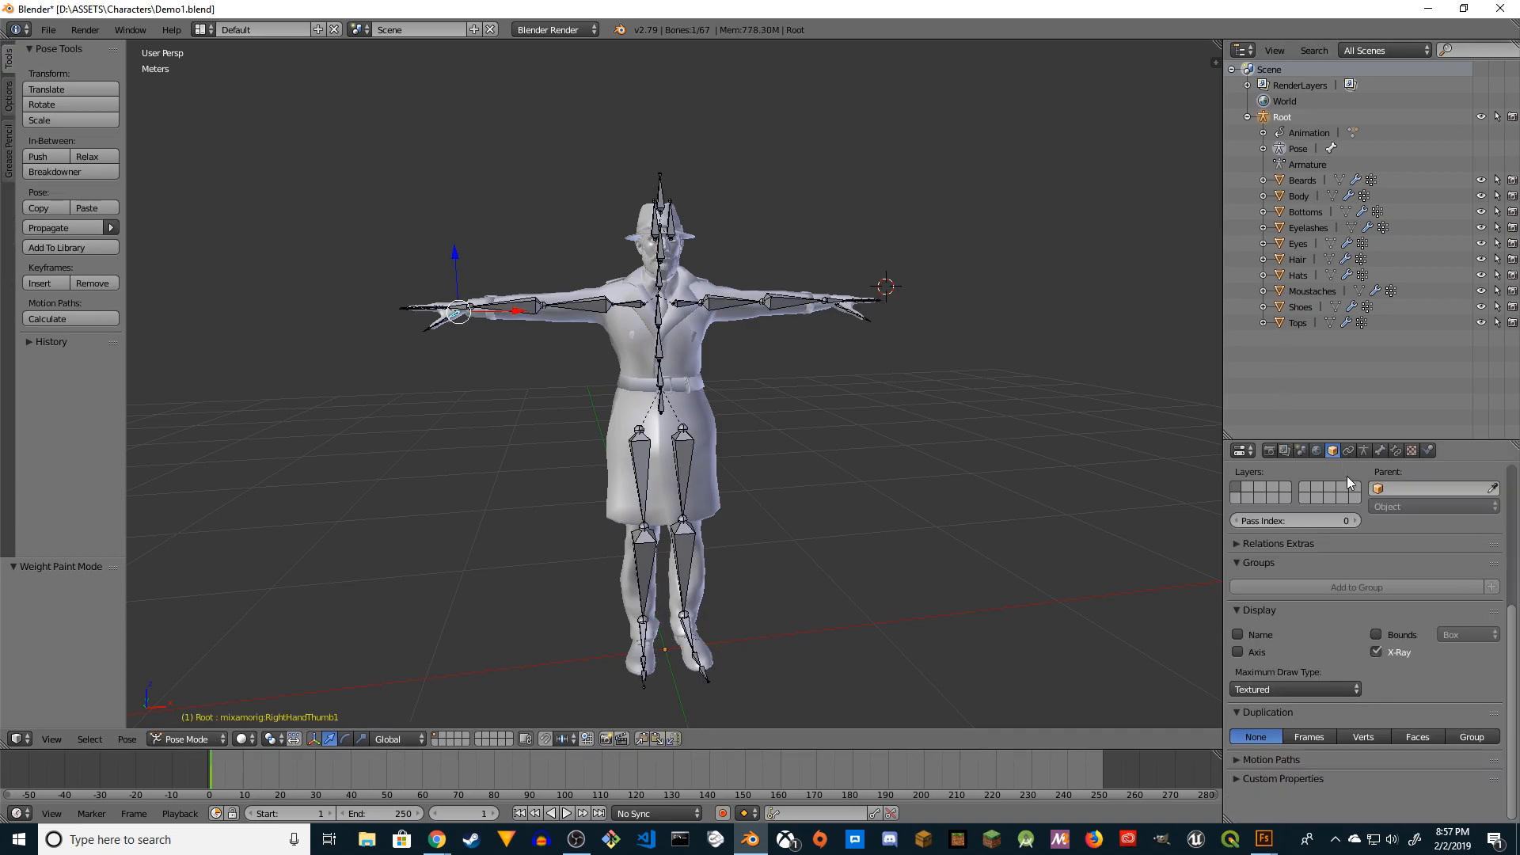
left_click(1378, 652)
middle_click_drag(1030, 546, 841, 475)
middle_click_drag(734, 448, 746, 491)
middle_click_drag(706, 423, 748, 447)
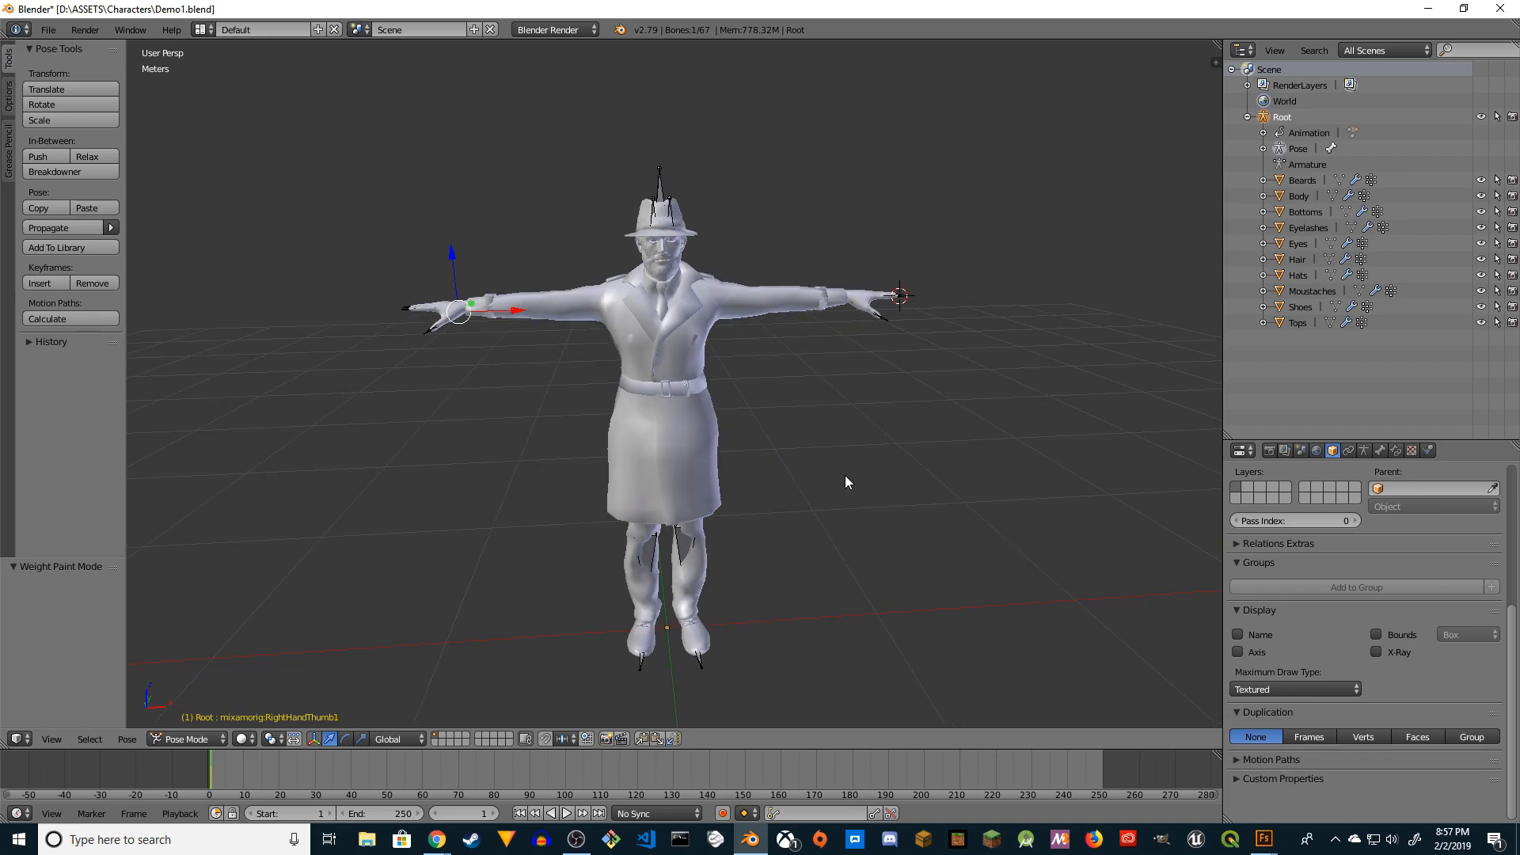
middle_click_drag(862, 478, 811, 437)
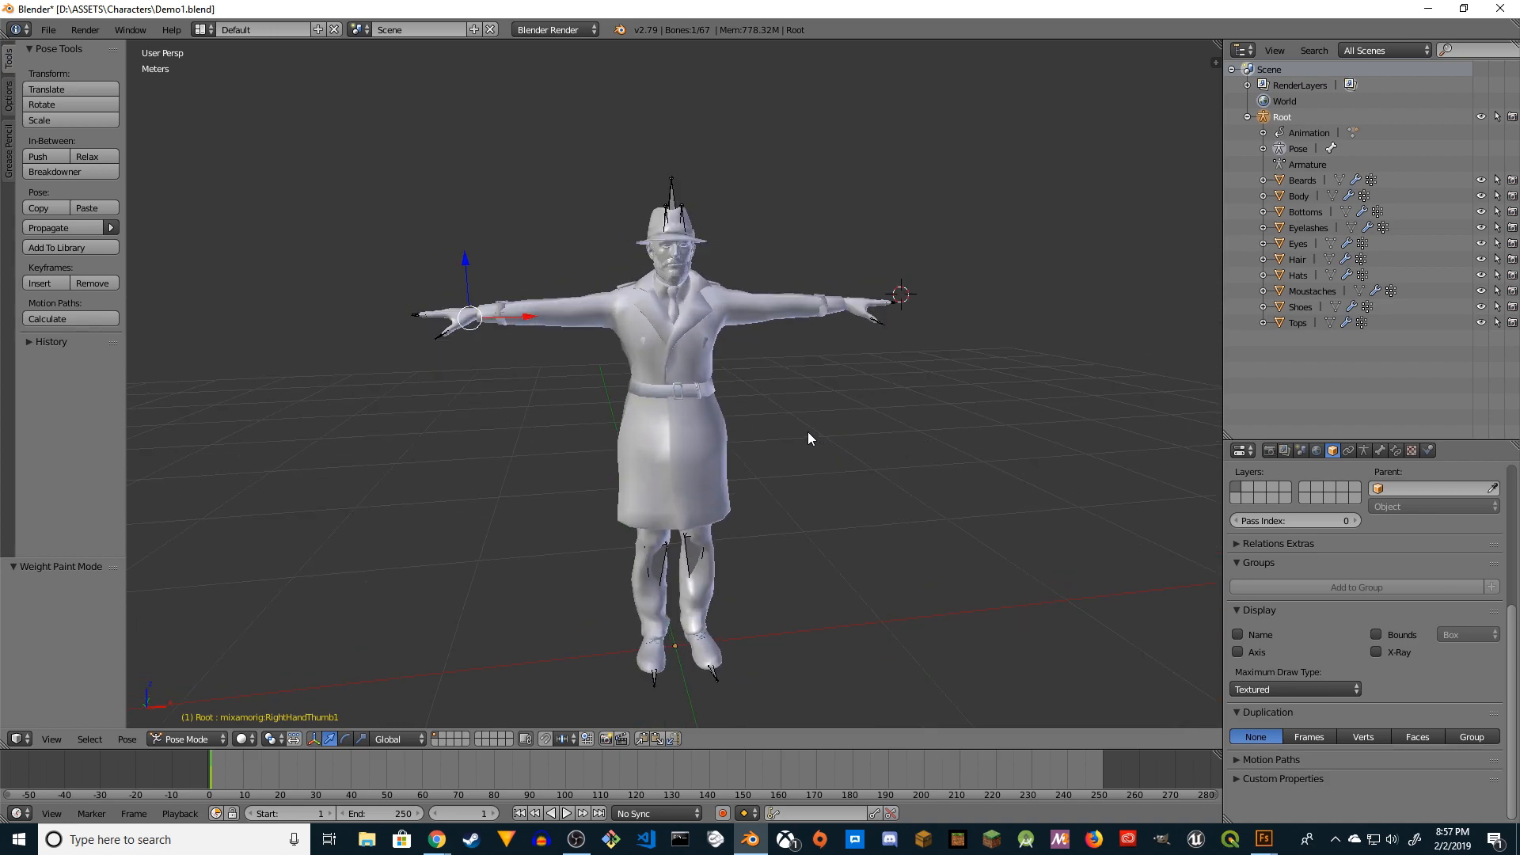
Step: Hide the Beards, Bottoms, Eyelashes, Eyes, Hair, Hats, Moustaches, Tops and Shoes meshes, leaving Body shown
left_click(1481, 179)
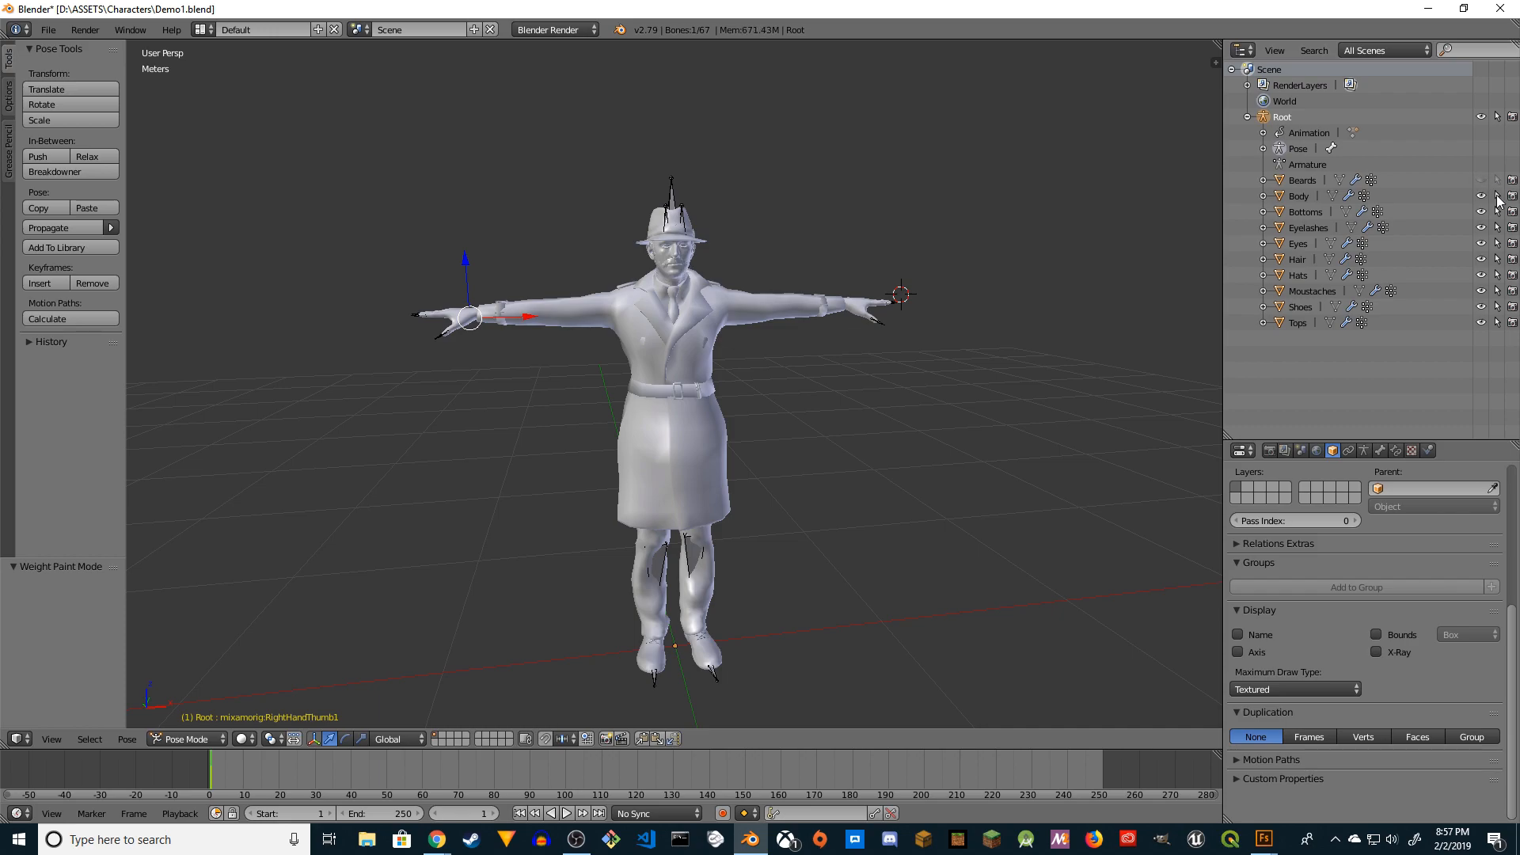
left_click(1481, 211)
left_click(1481, 227)
left_click(1480, 243)
left_click(1481, 259)
left_click(1481, 274)
left_click(1481, 290)
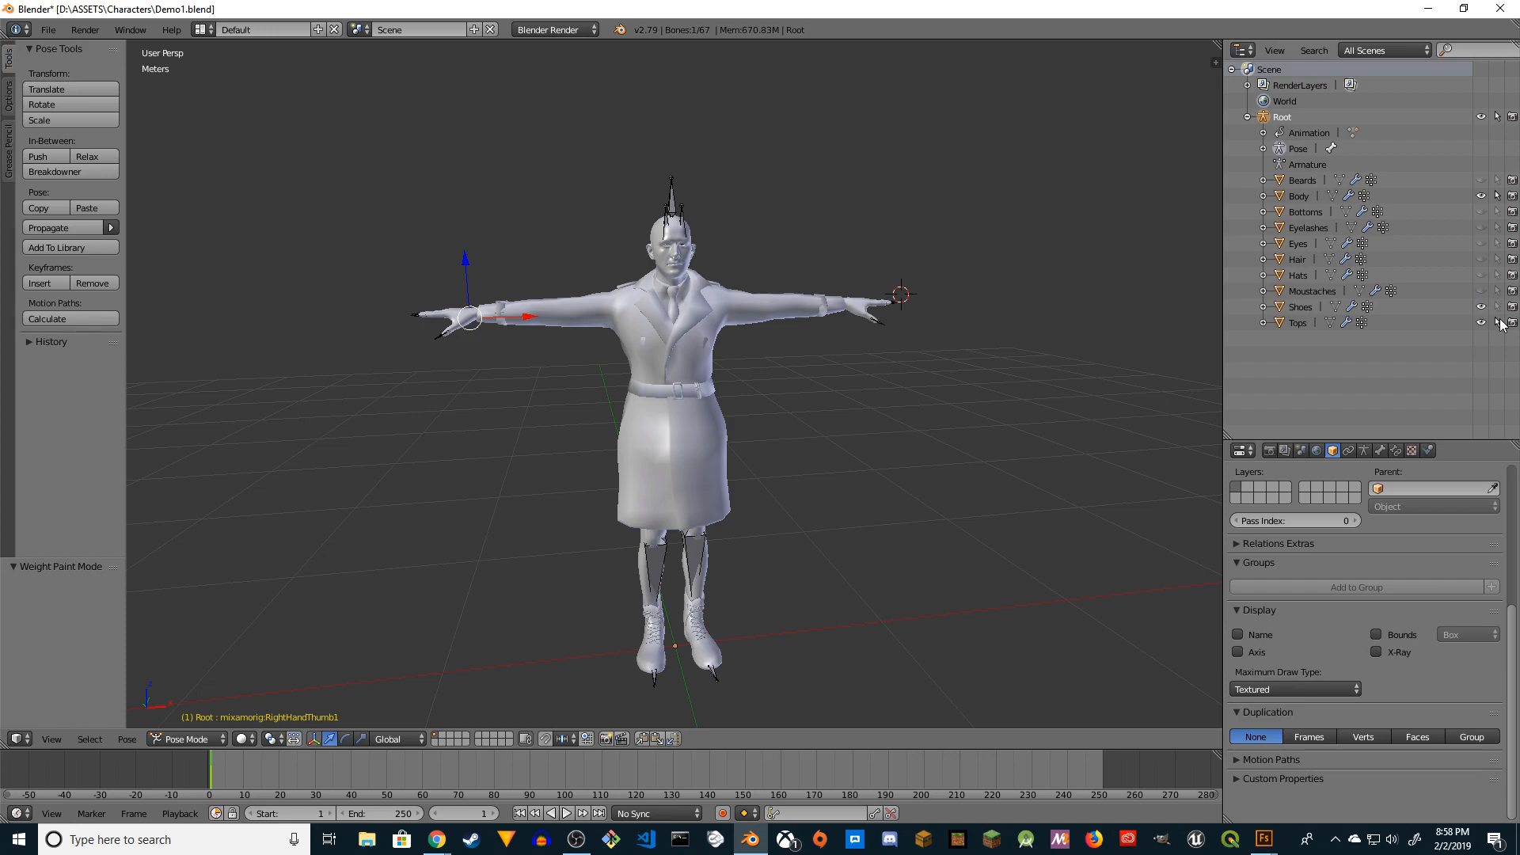
left_click(1481, 323)
left_click(1481, 307)
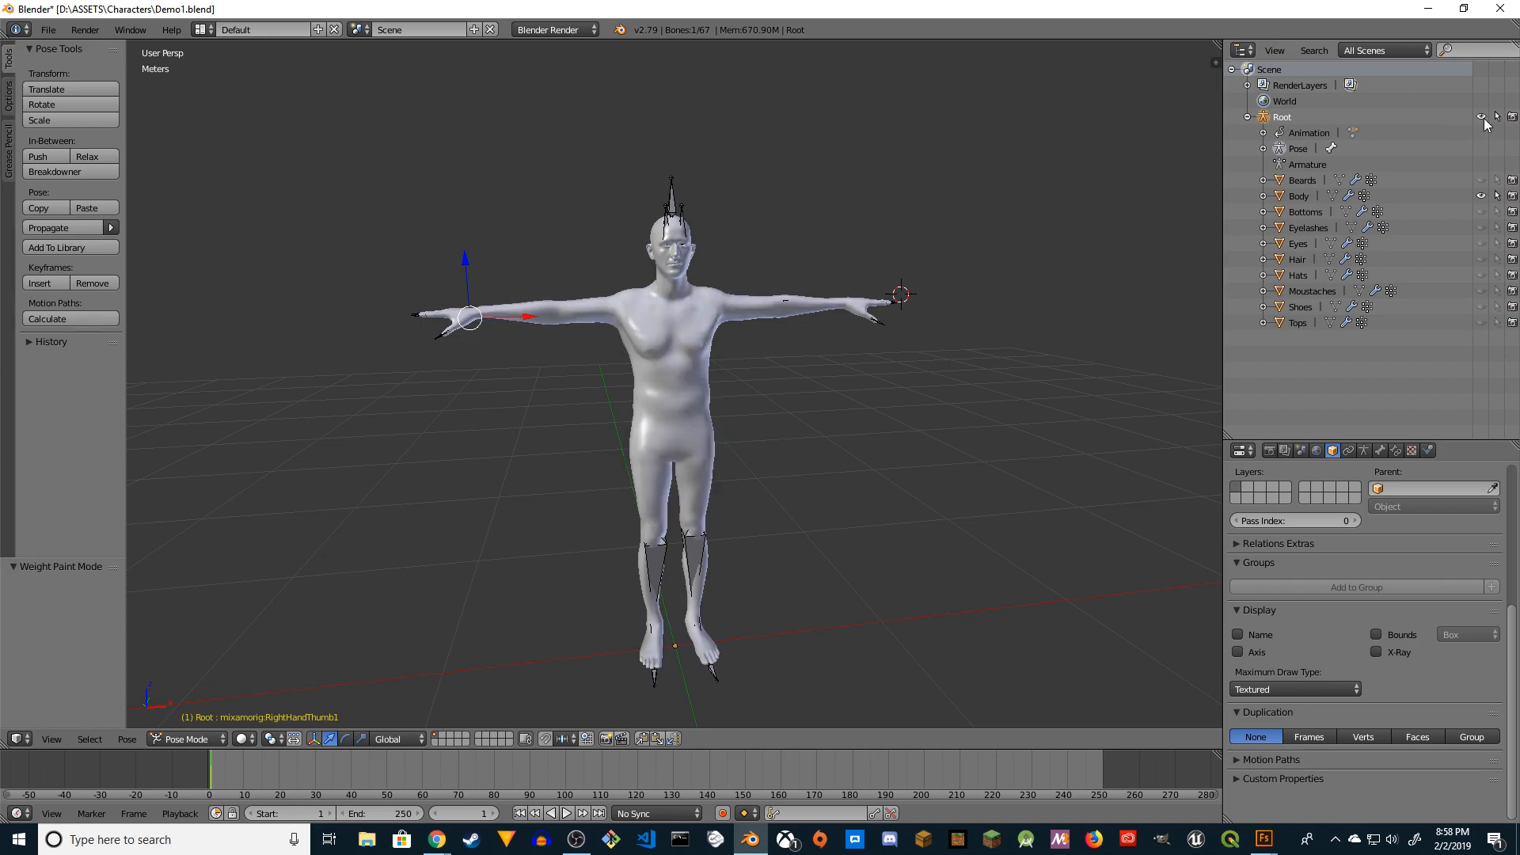
Step: Make the Root armature unselectable and select the Body mesh
left_click(1497, 117)
right_click(678, 388)
middle_click_drag(937, 407, 802, 394)
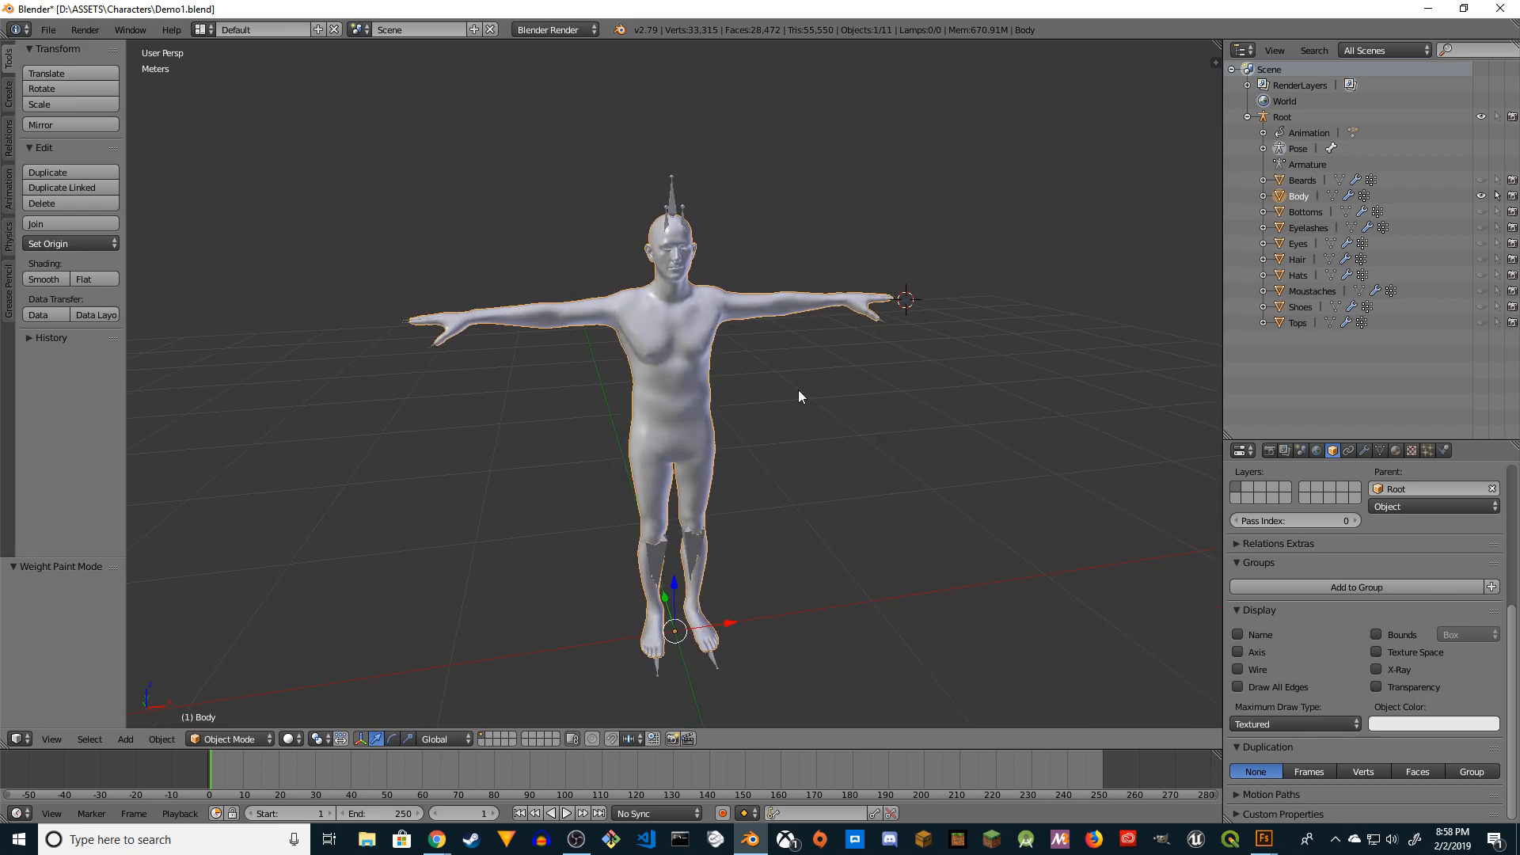
scroll(799, 384, "up", 2)
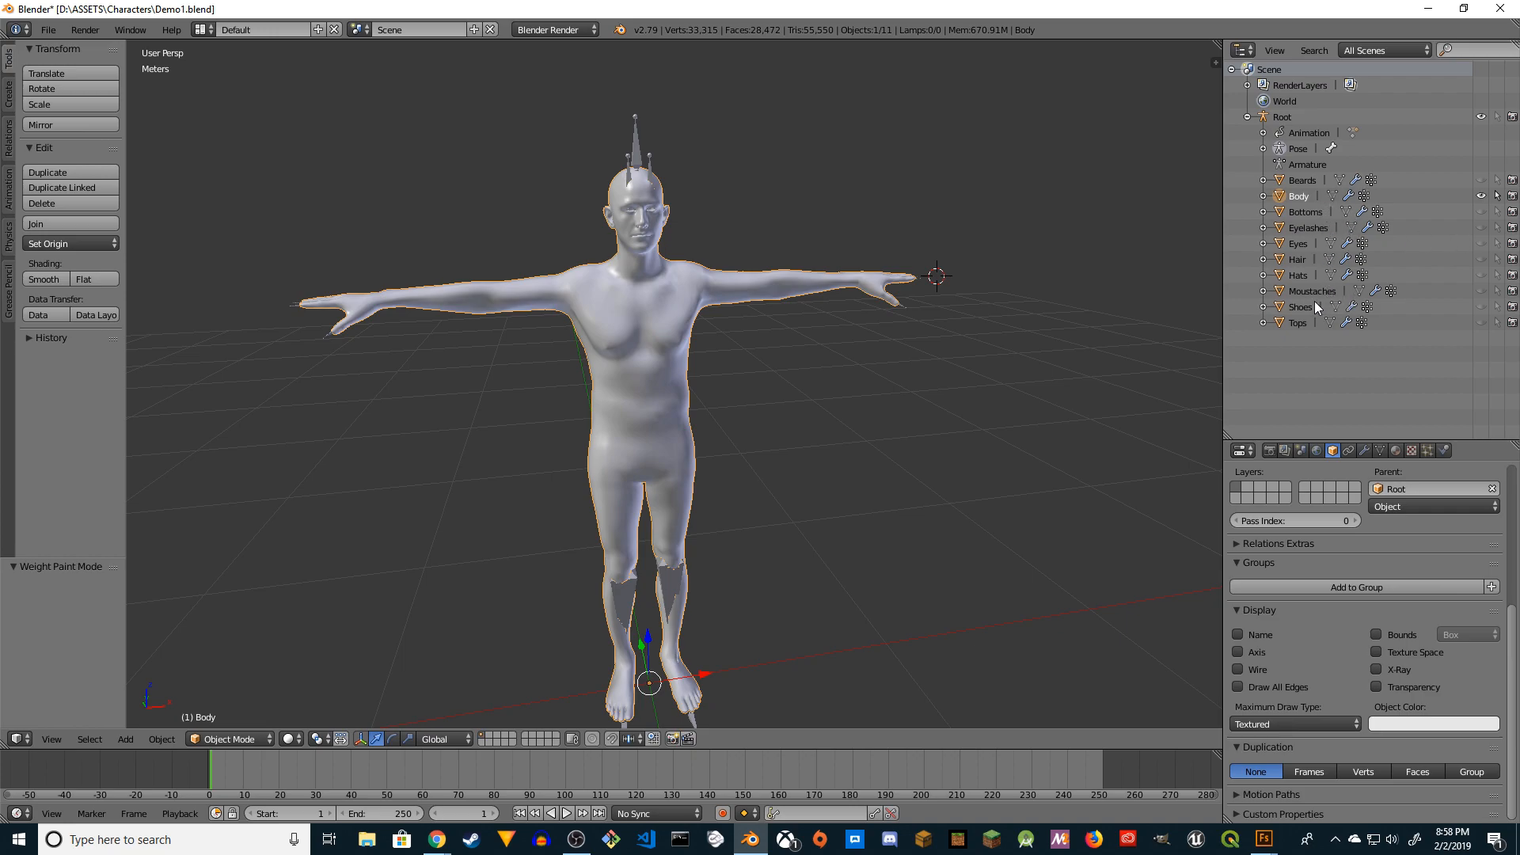
Step: Unhide the Tops mesh and examine which areas of the body the coat covers
left_click(1482, 323)
left_click(1482, 323)
left_click(1482, 323)
left_click(1481, 323)
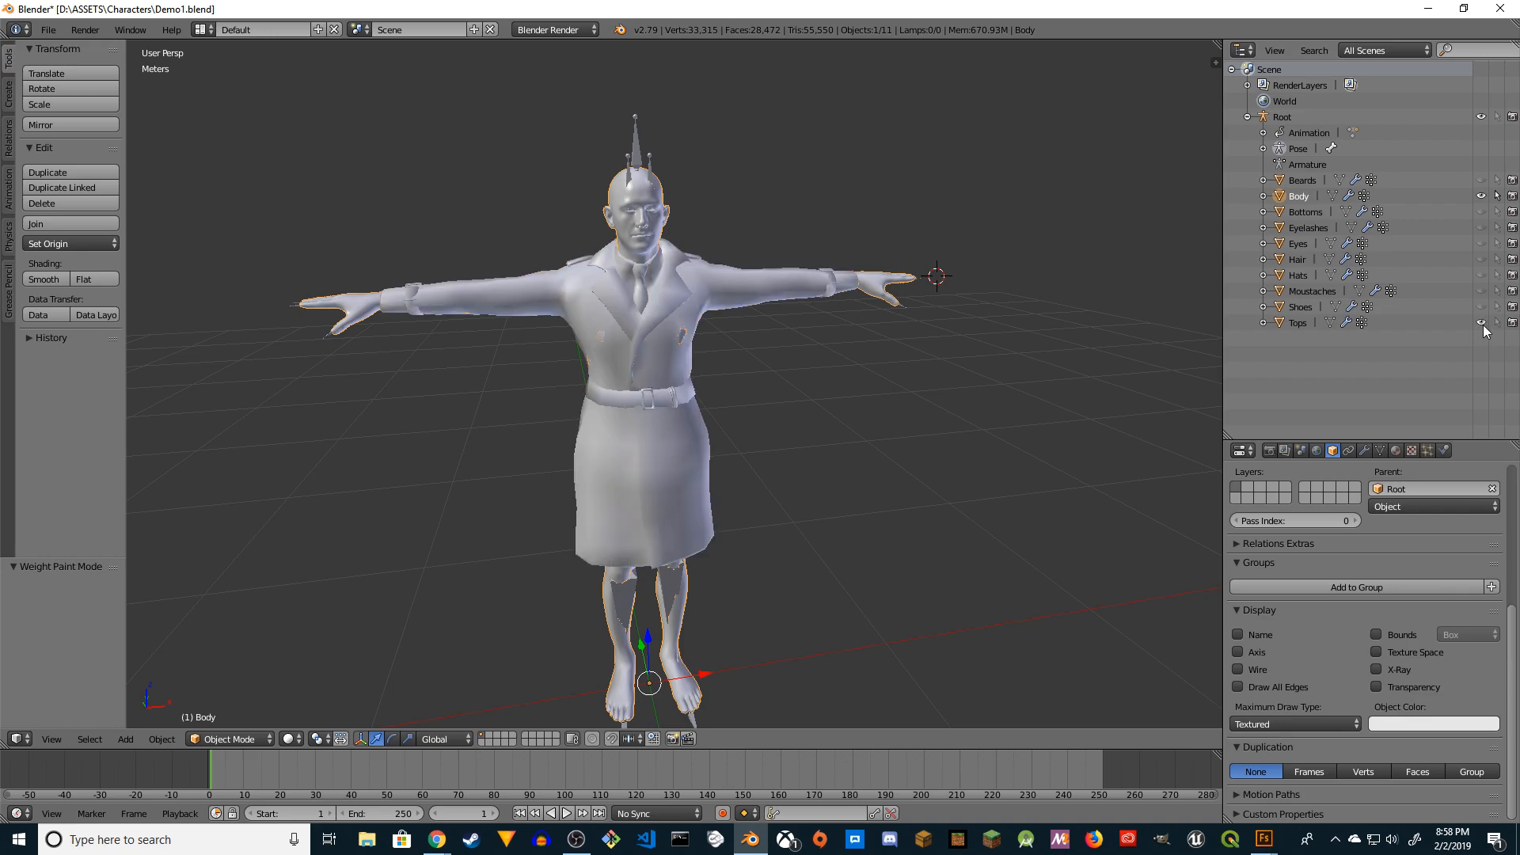
middle_click_drag(964, 402, 929, 398)
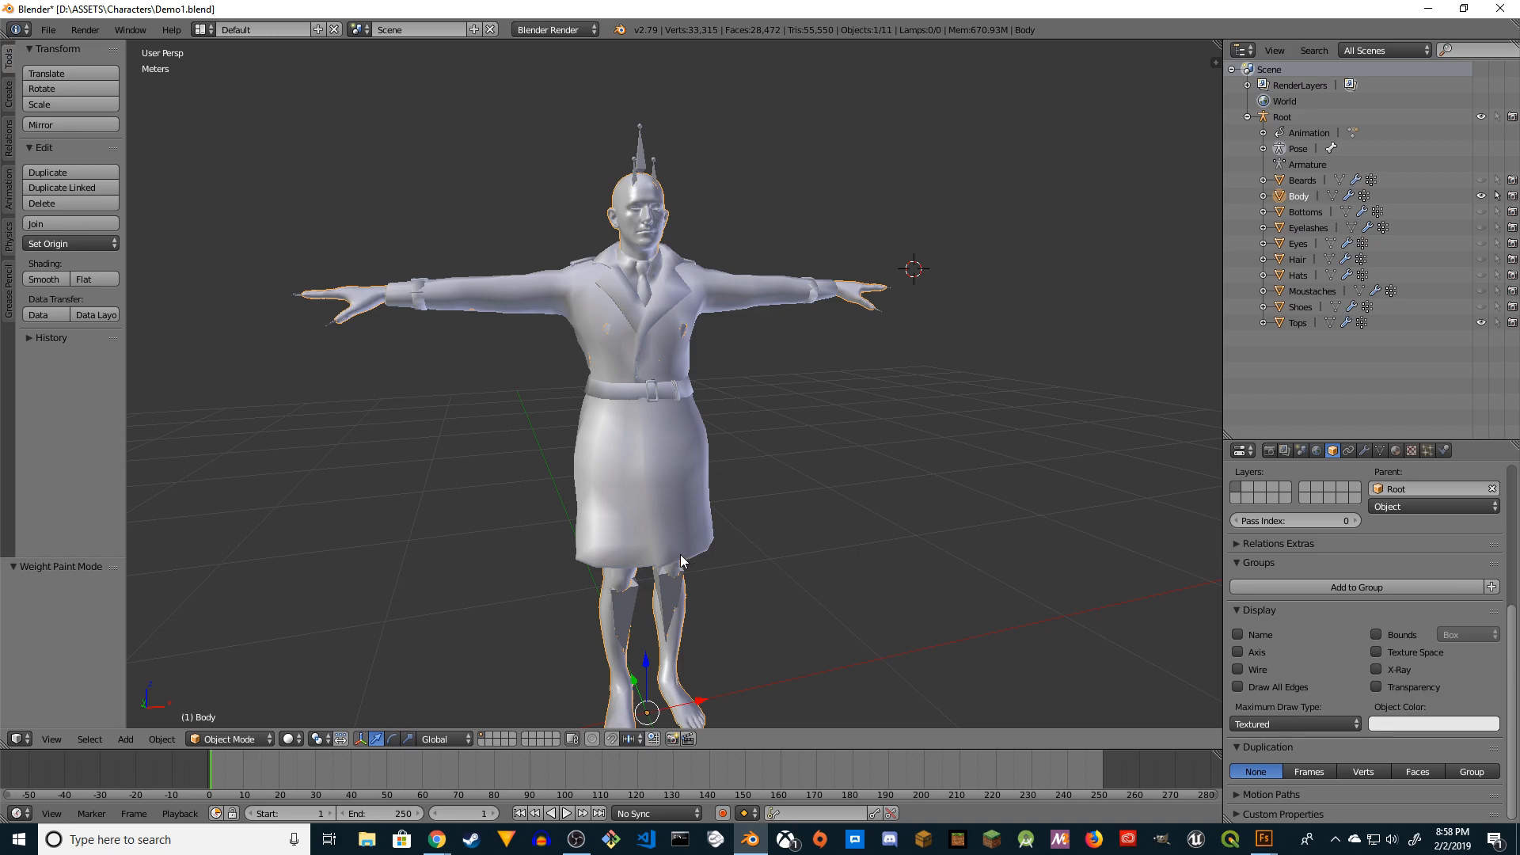
middle_click_drag(792, 454, 756, 454)
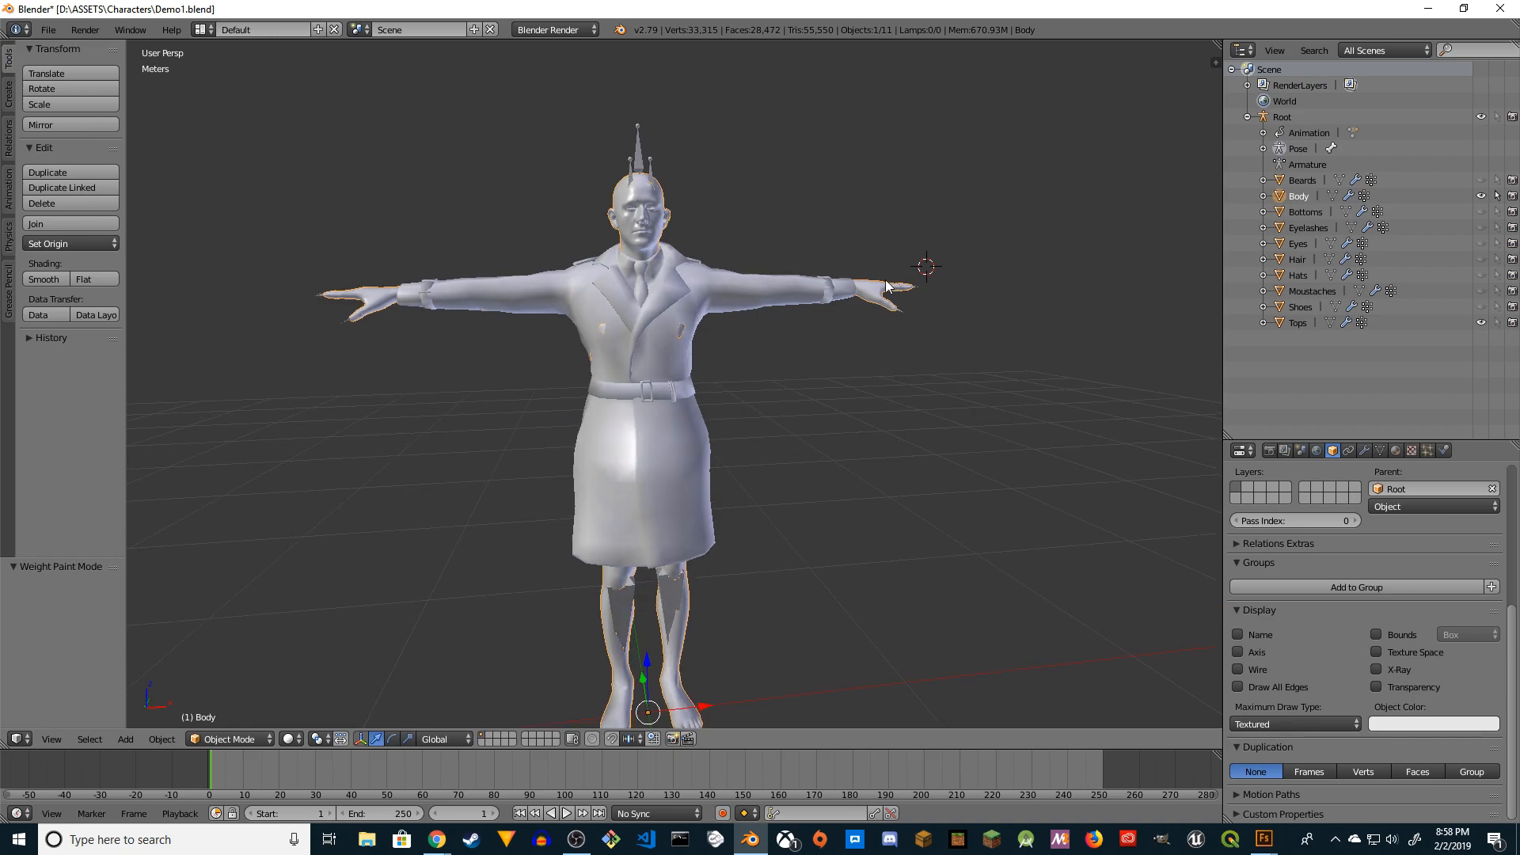
Step: Enter Edit Mode on the Body mesh and deselect all of its geometry
left_click(226, 738)
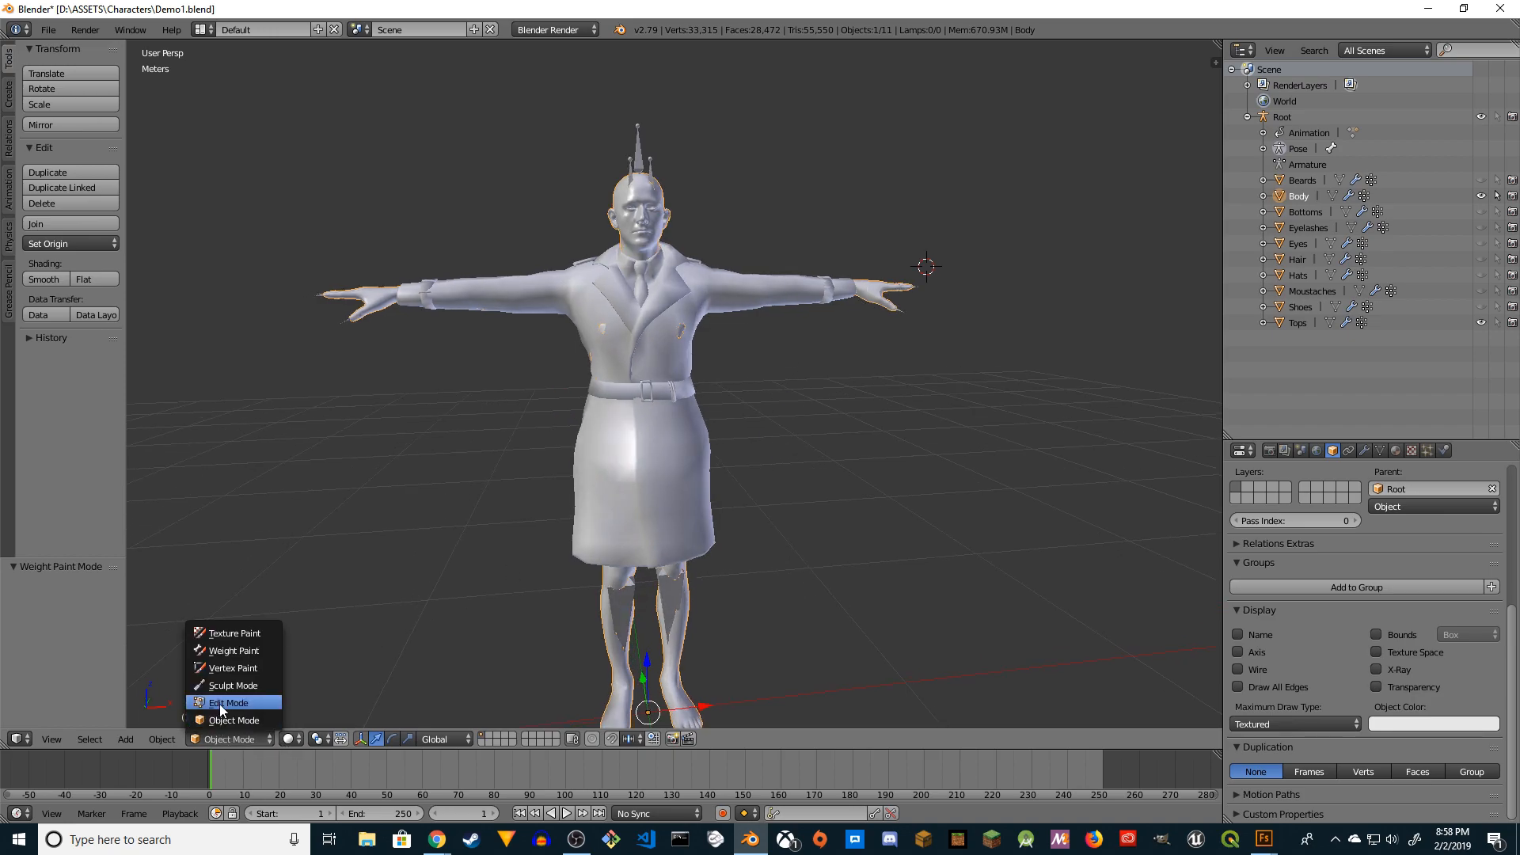
left_click(220, 705)
key("a")
key("a")
key("a")
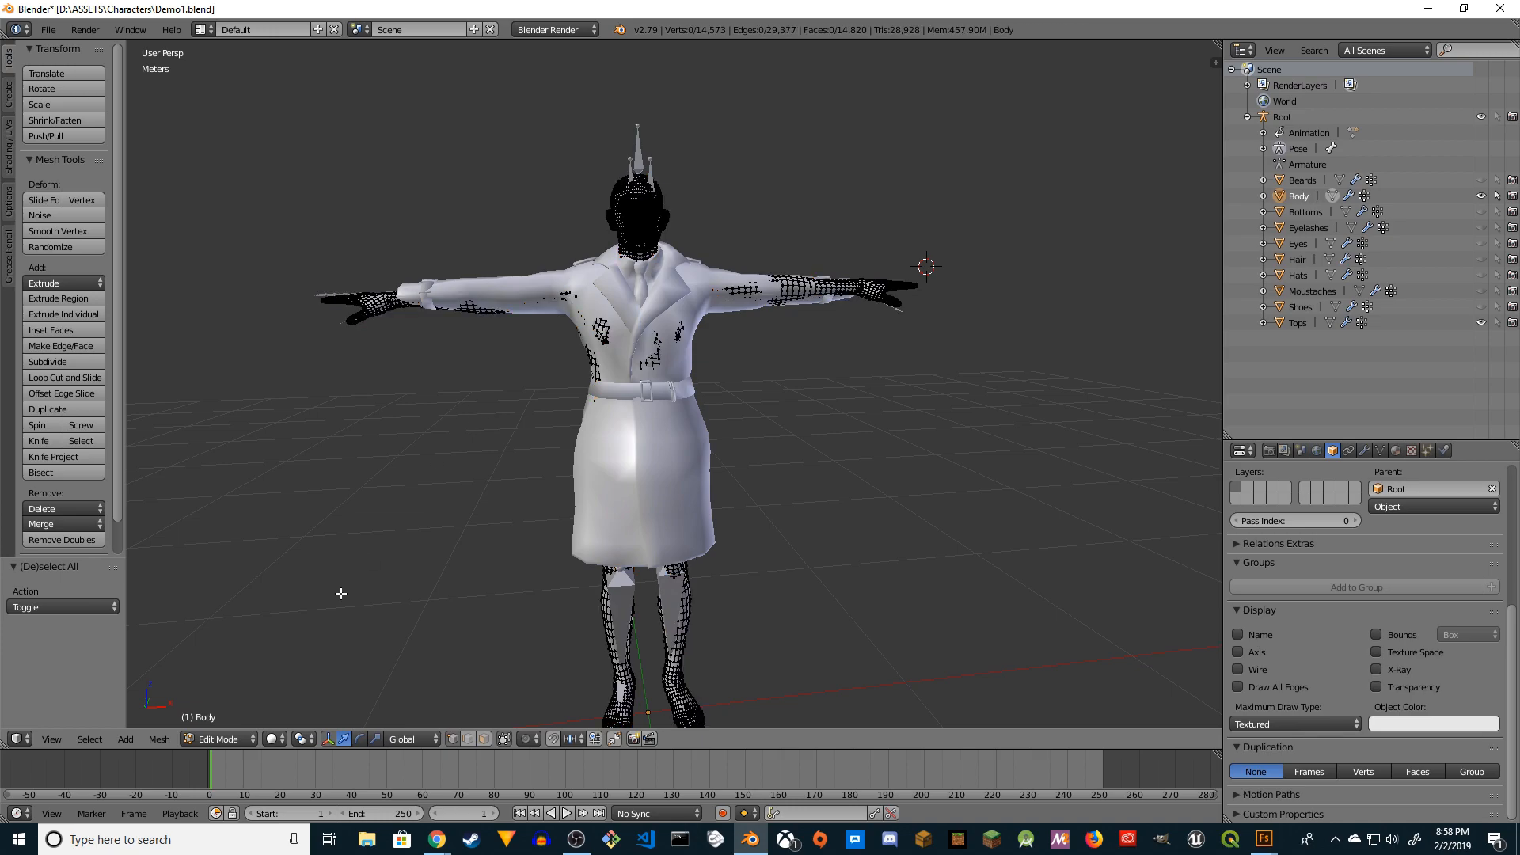
Step: Set the viewport shading to Wireframe, keeping the Body geometry deselected
left_click(272, 739)
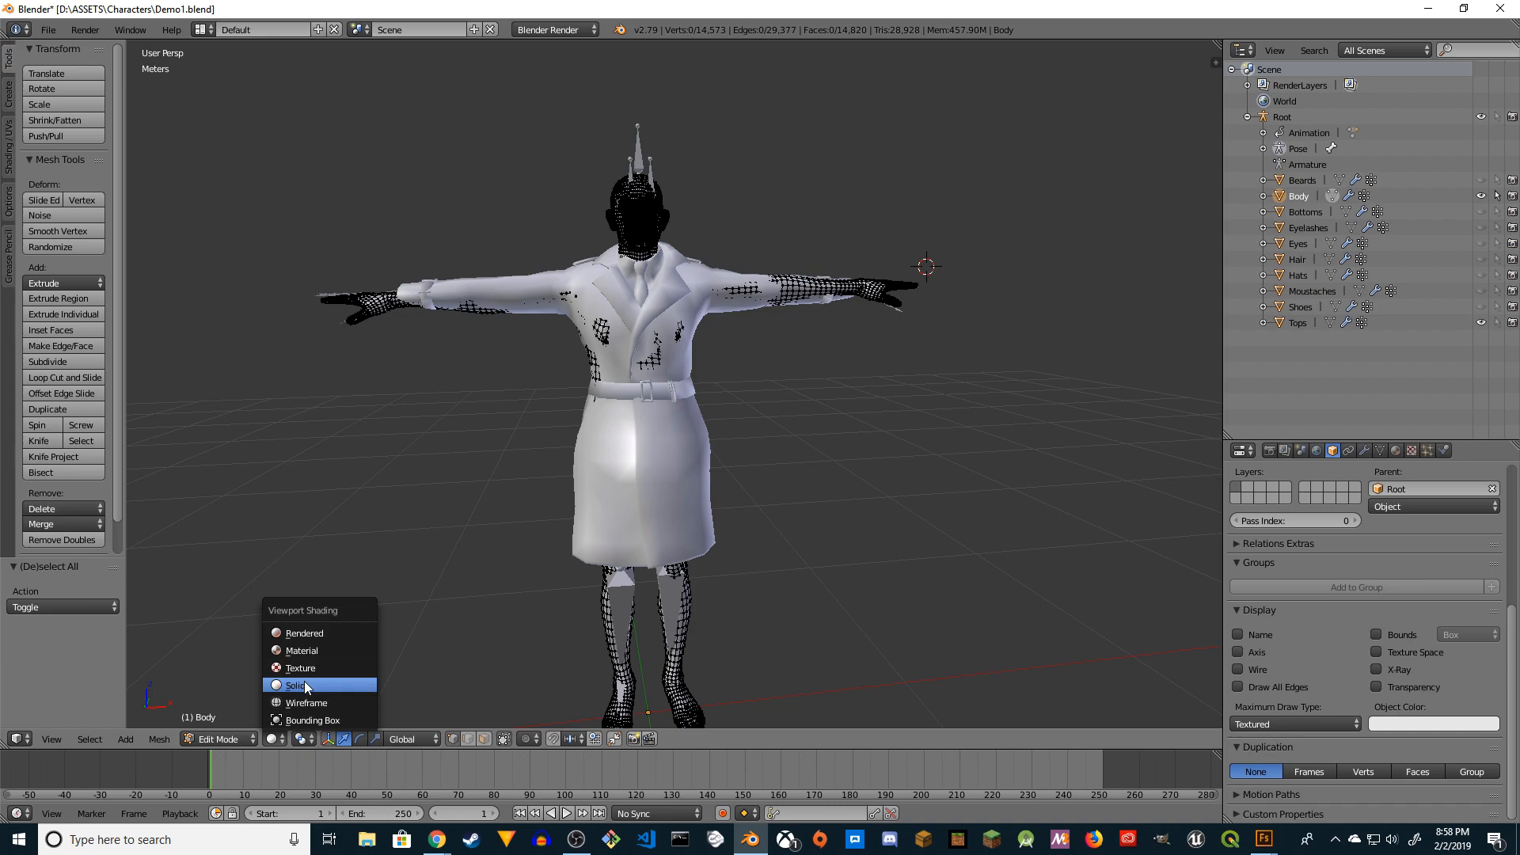
left_click(315, 701)
middle_click_drag(564, 471, 496, 490)
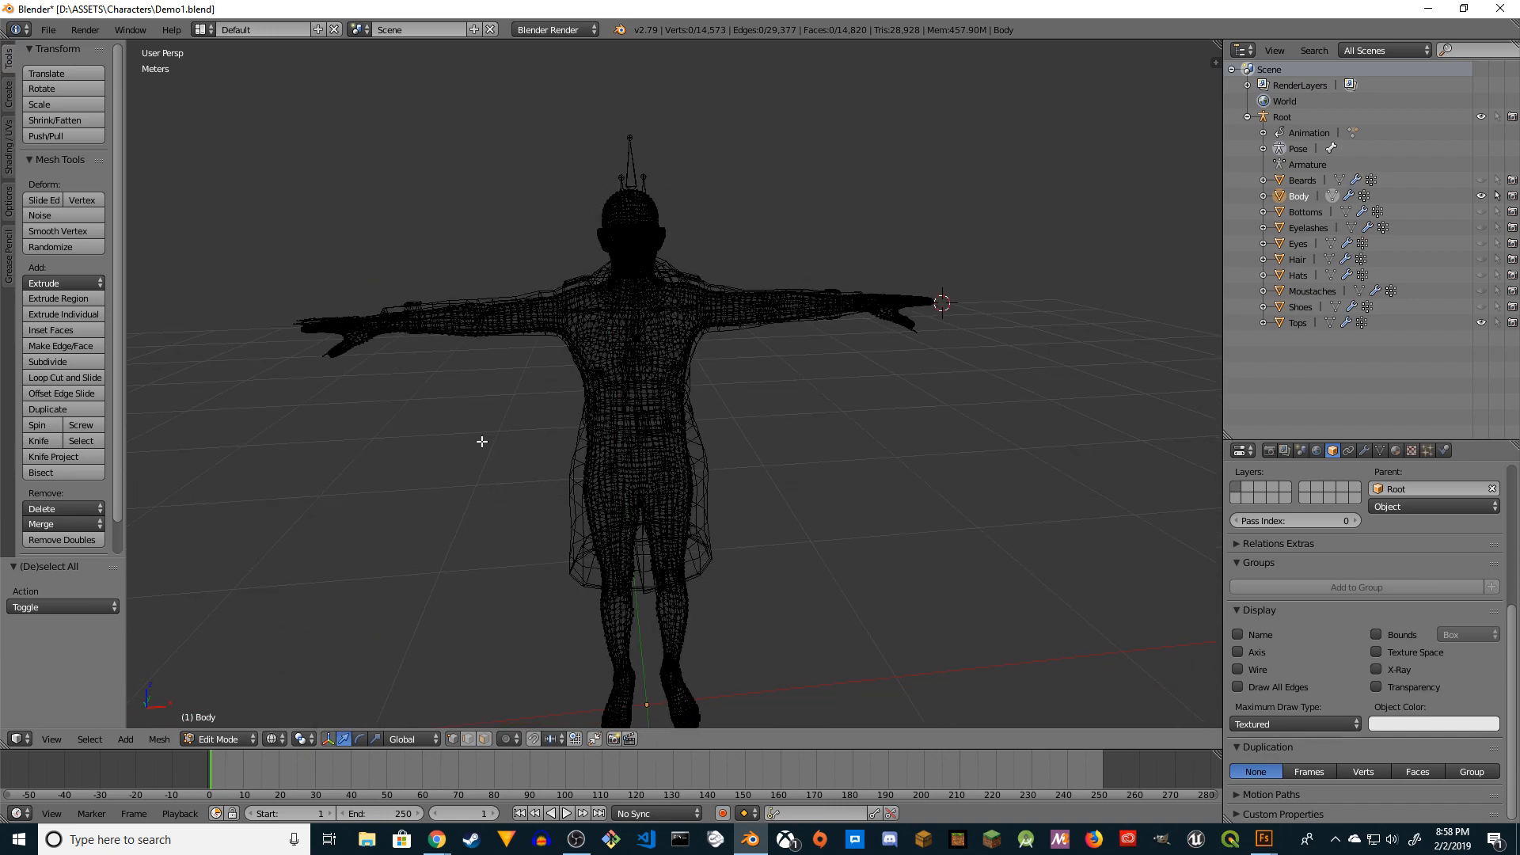
key("a")
key("a")
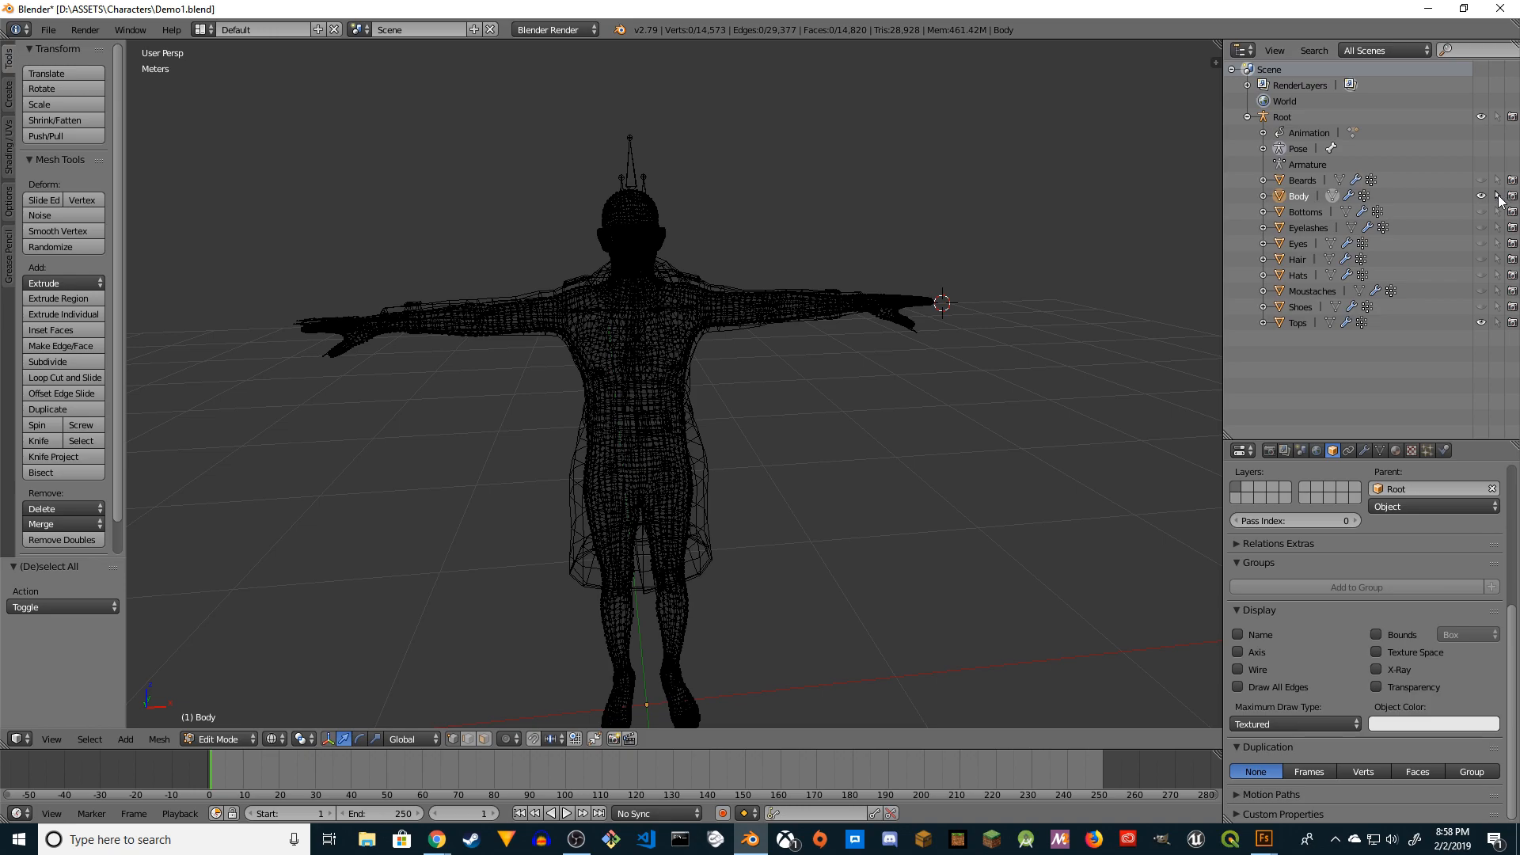
Step: Box-select the Body's right arm through the wireframe, from above the wrist to the shoulder
key("b")
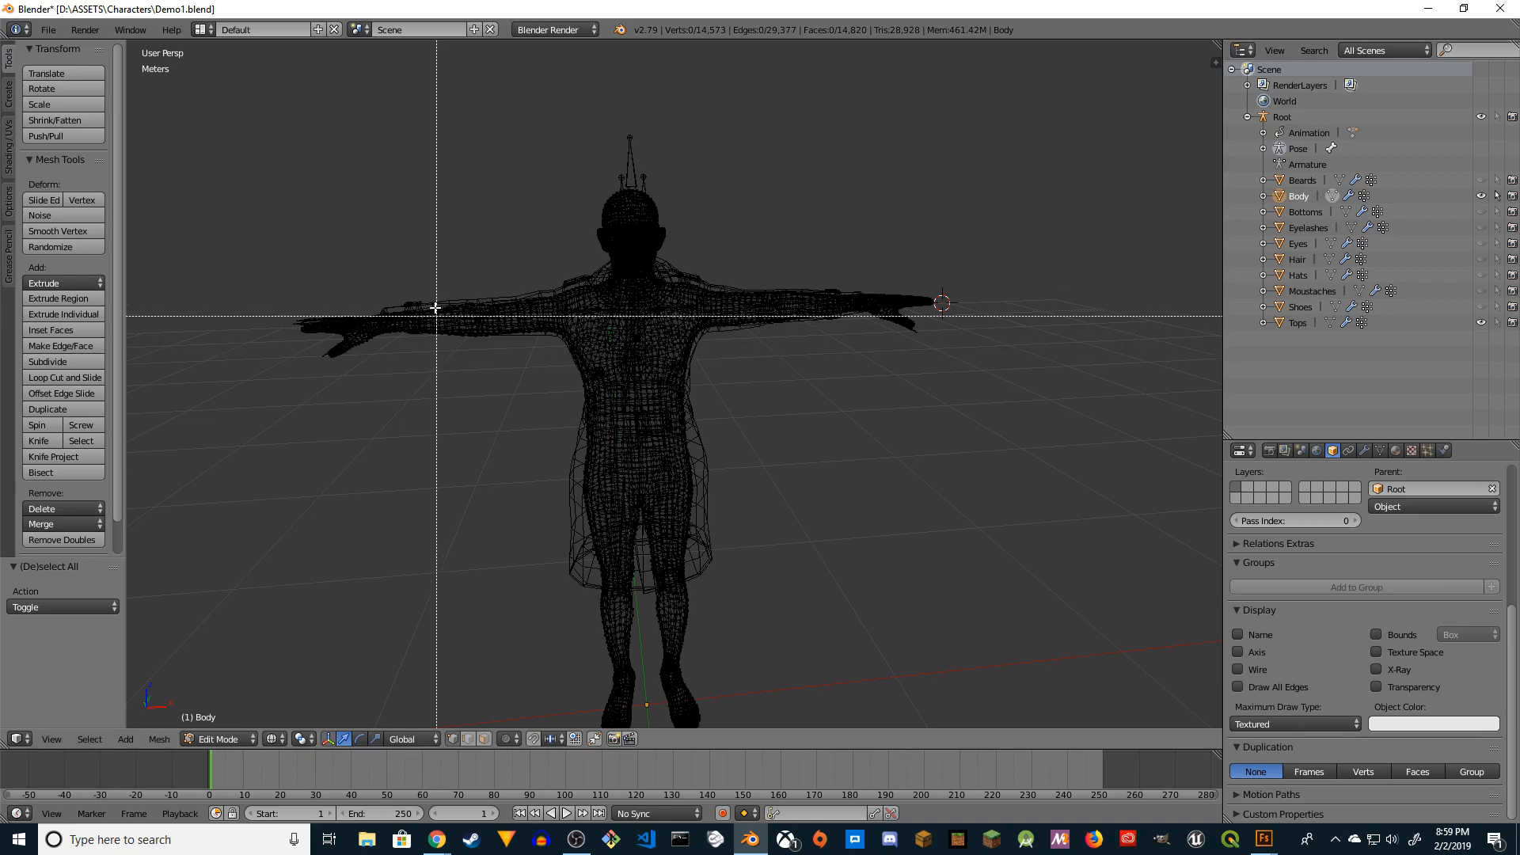
left_click_drag(415, 236, 440, 242)
middle_click_drag(428, 304, 451, 237)
key("b")
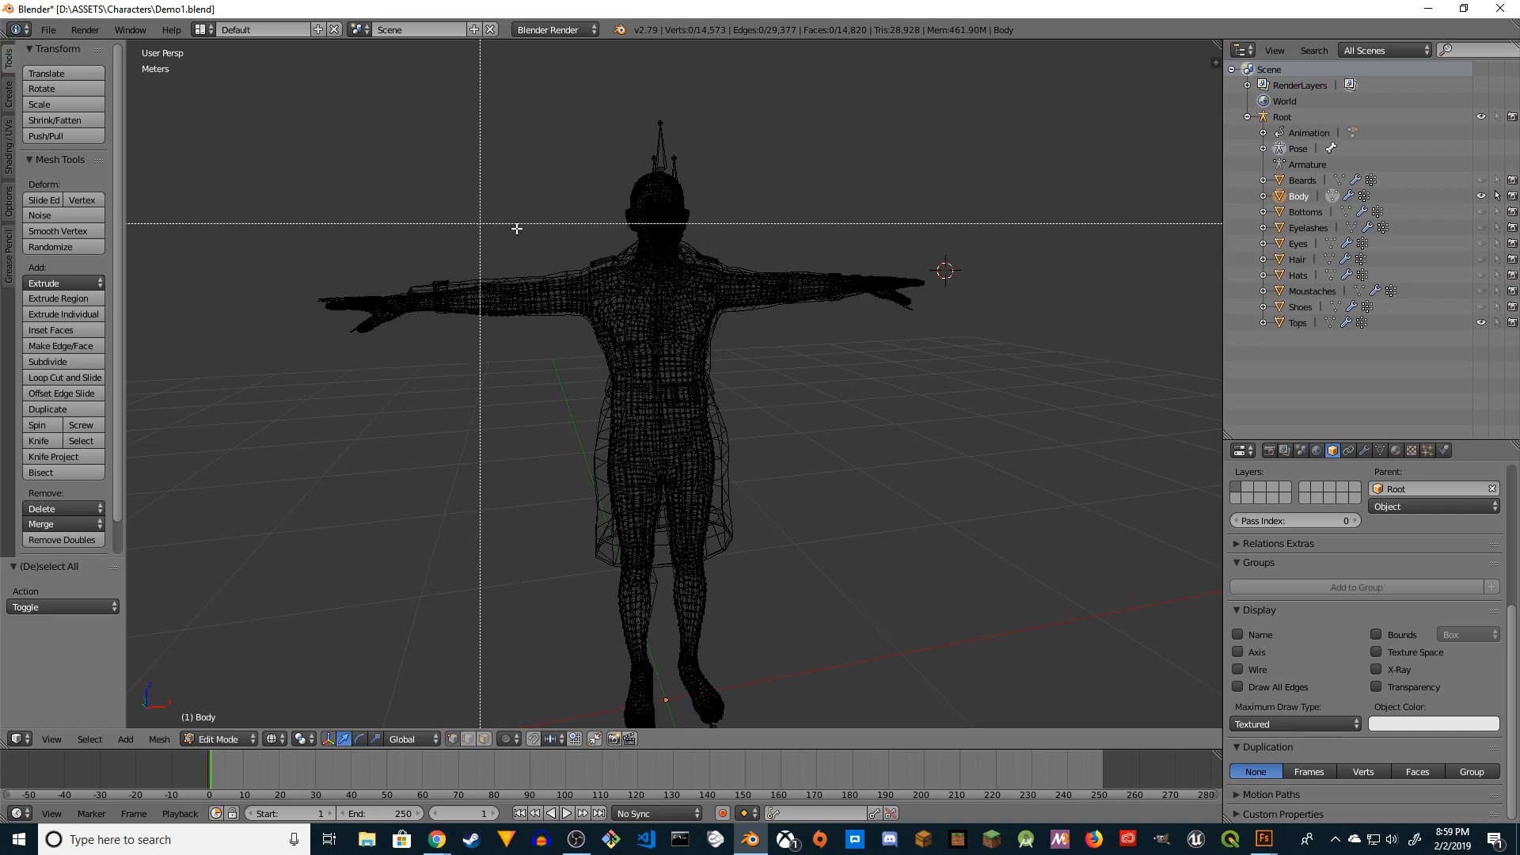
left_click_drag(429, 225, 597, 432)
middle_click_drag(504, 412, 445, 375)
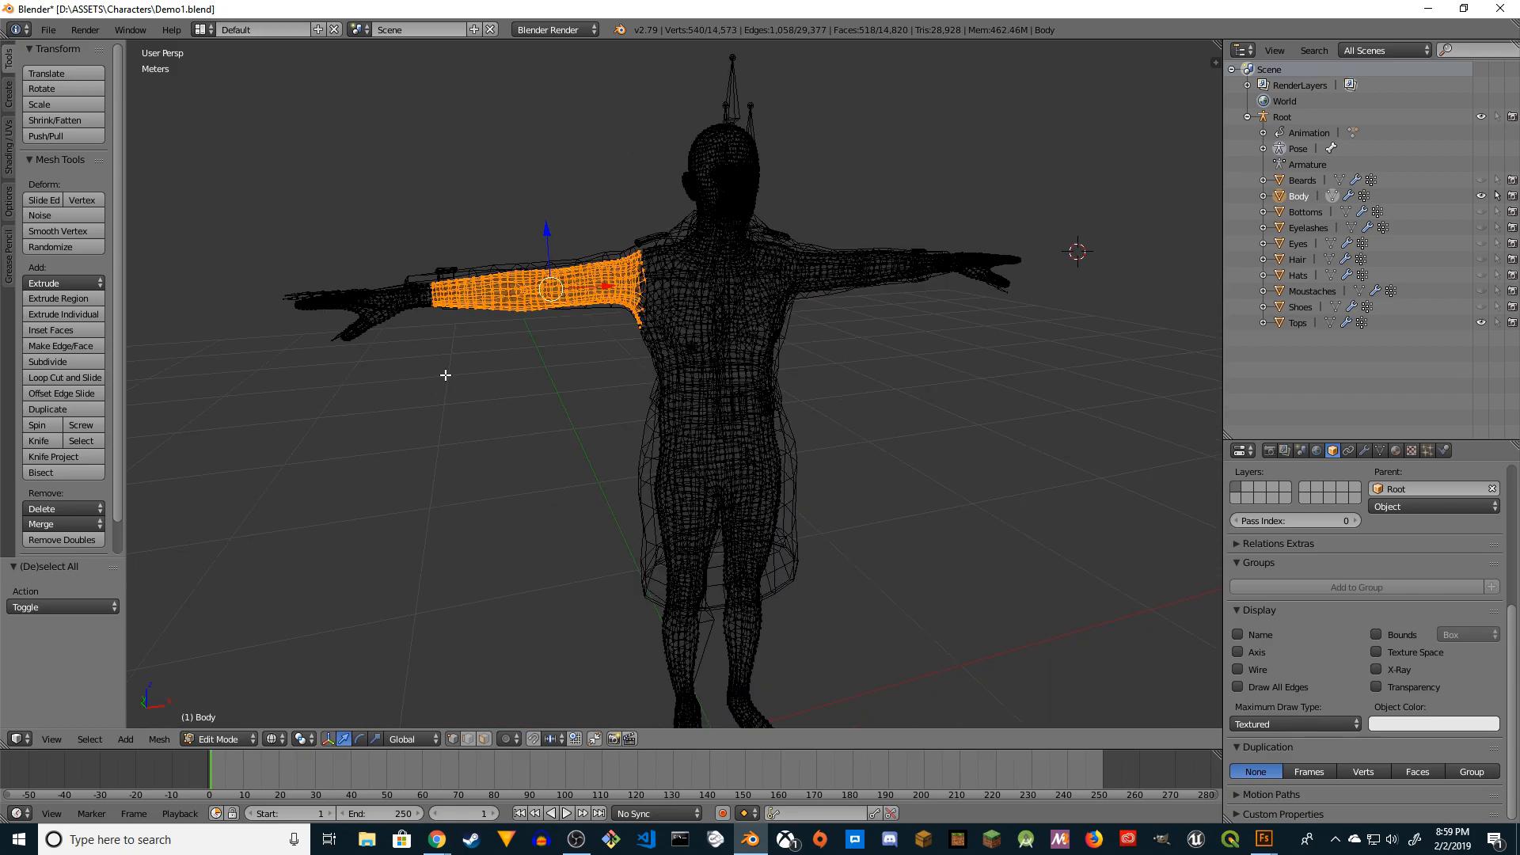
Step: Add the Body's left arm, from above the wrist to the shoulder, to the selection
middle_click_drag(420, 278, 840, 356)
key("b")
left_click_drag(929, 243, 695, 394)
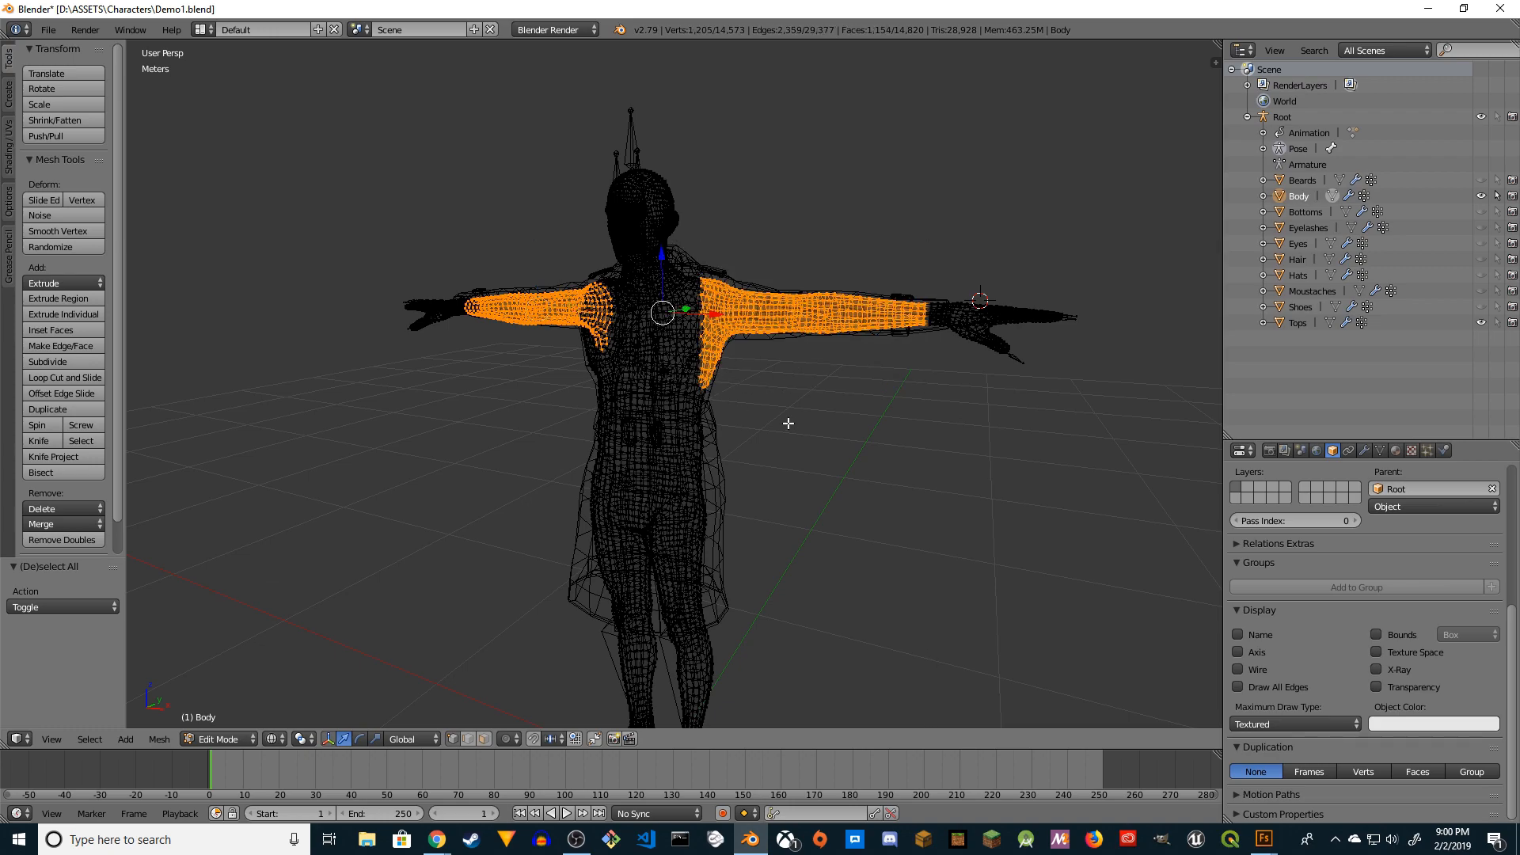
Step: Add the Body's waist, hips, legs and feet to the selection with a box selection
middle_click_drag(848, 426, 852, 448)
scroll(852, 448, "down", 3)
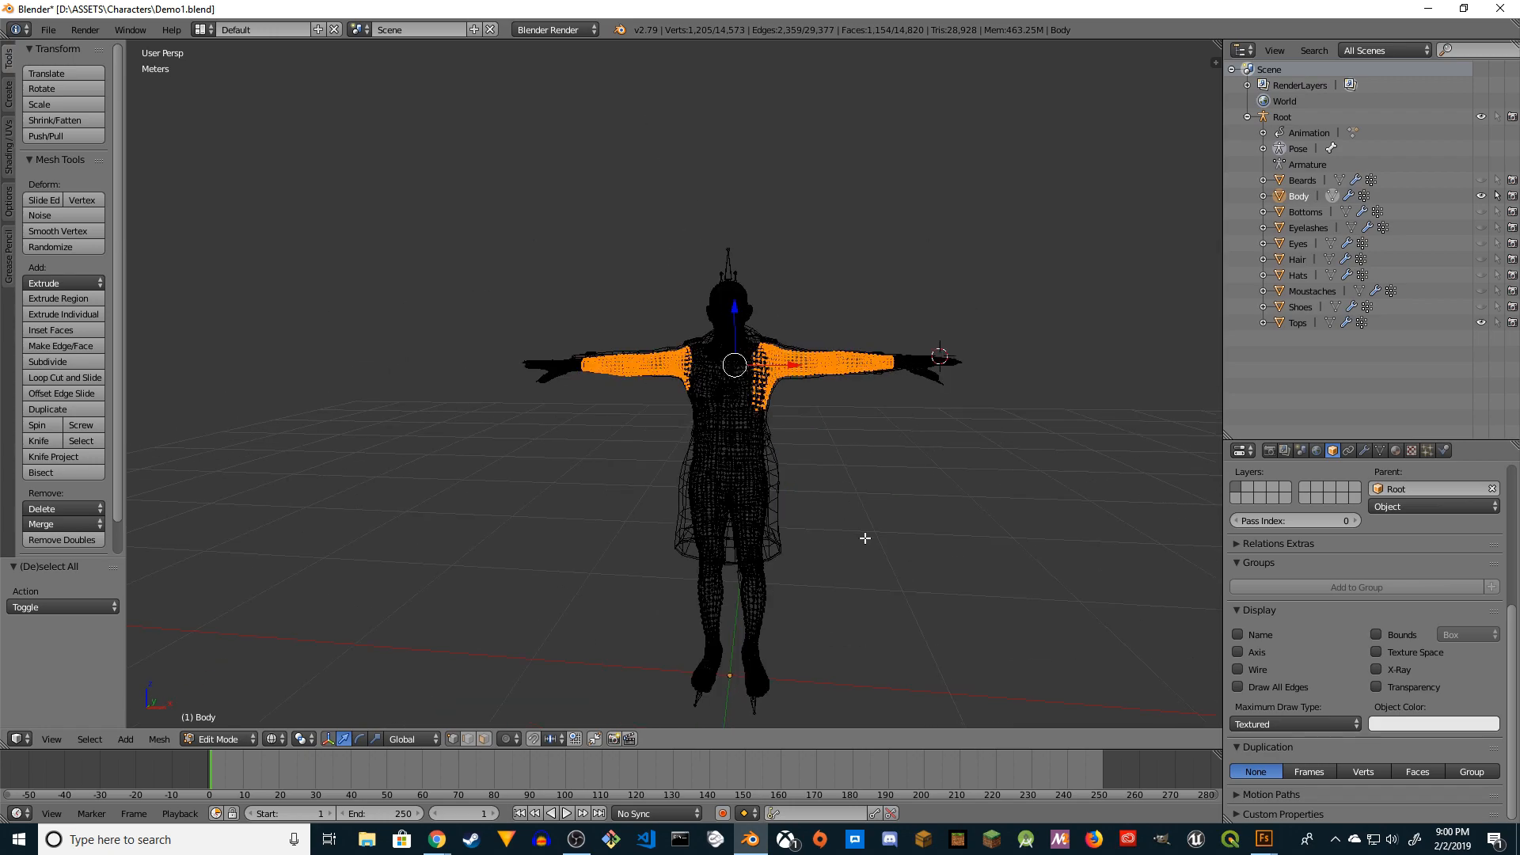
middle_click_drag(865, 537, 892, 583)
scroll(893, 583, "down", 2)
key("b")
left_click_drag(673, 443, 903, 715)
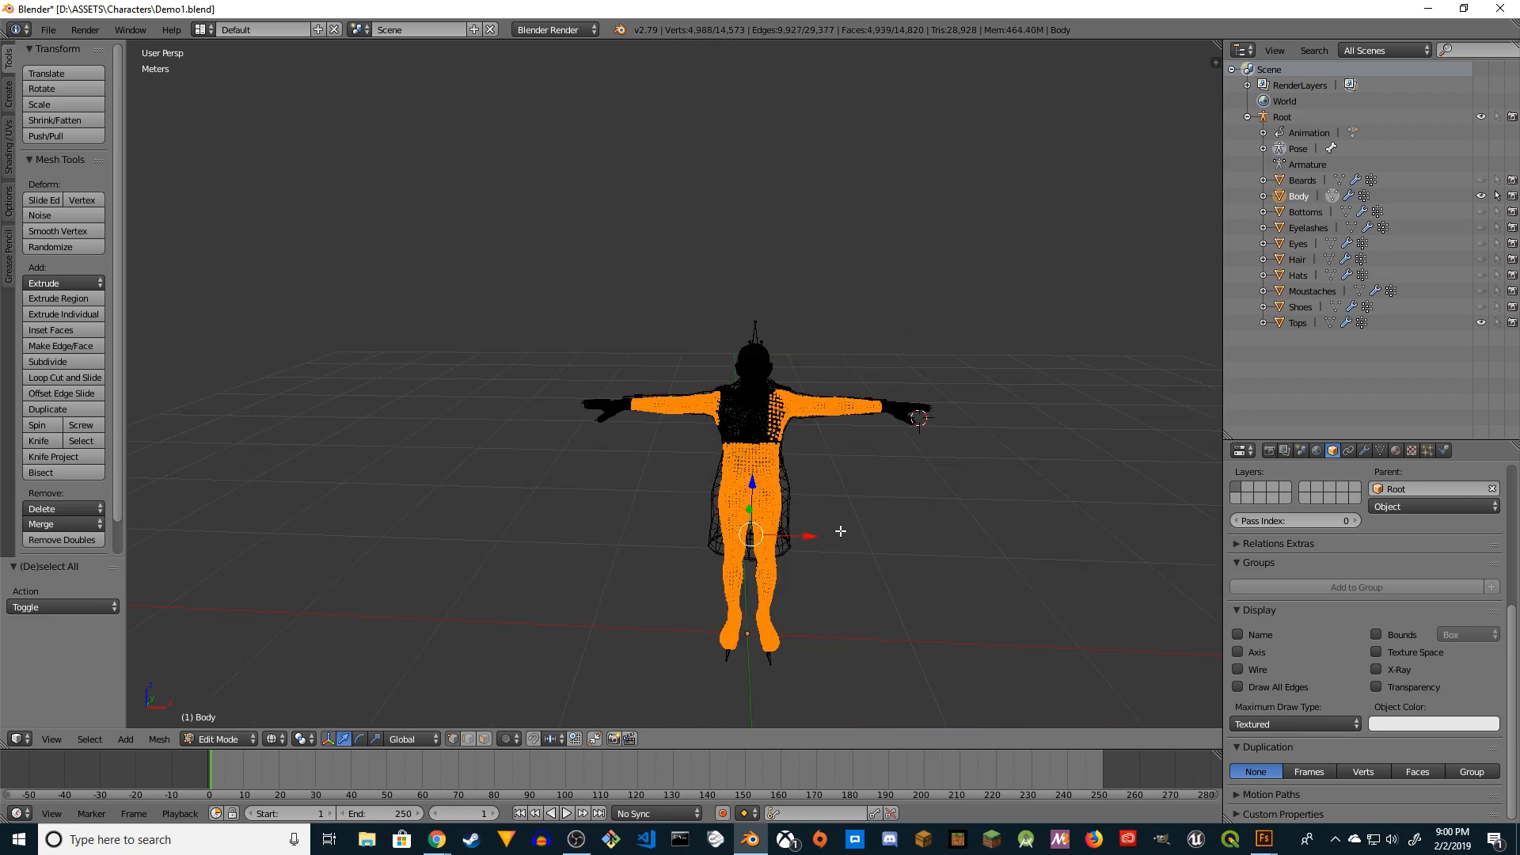
Step: Extend the box selection over the Body's torso up to the chest
scroll(841, 480, "up", 5)
key("b")
left_click_drag(509, 346, 791, 519)
scroll(784, 411, "up", 3)
scroll(824, 420, "down", 3)
mouse_move(824, 421)
middle_mouse_down()
mouse_move(930, 400)
mouse_move(815, 414)
middle_mouse_up()
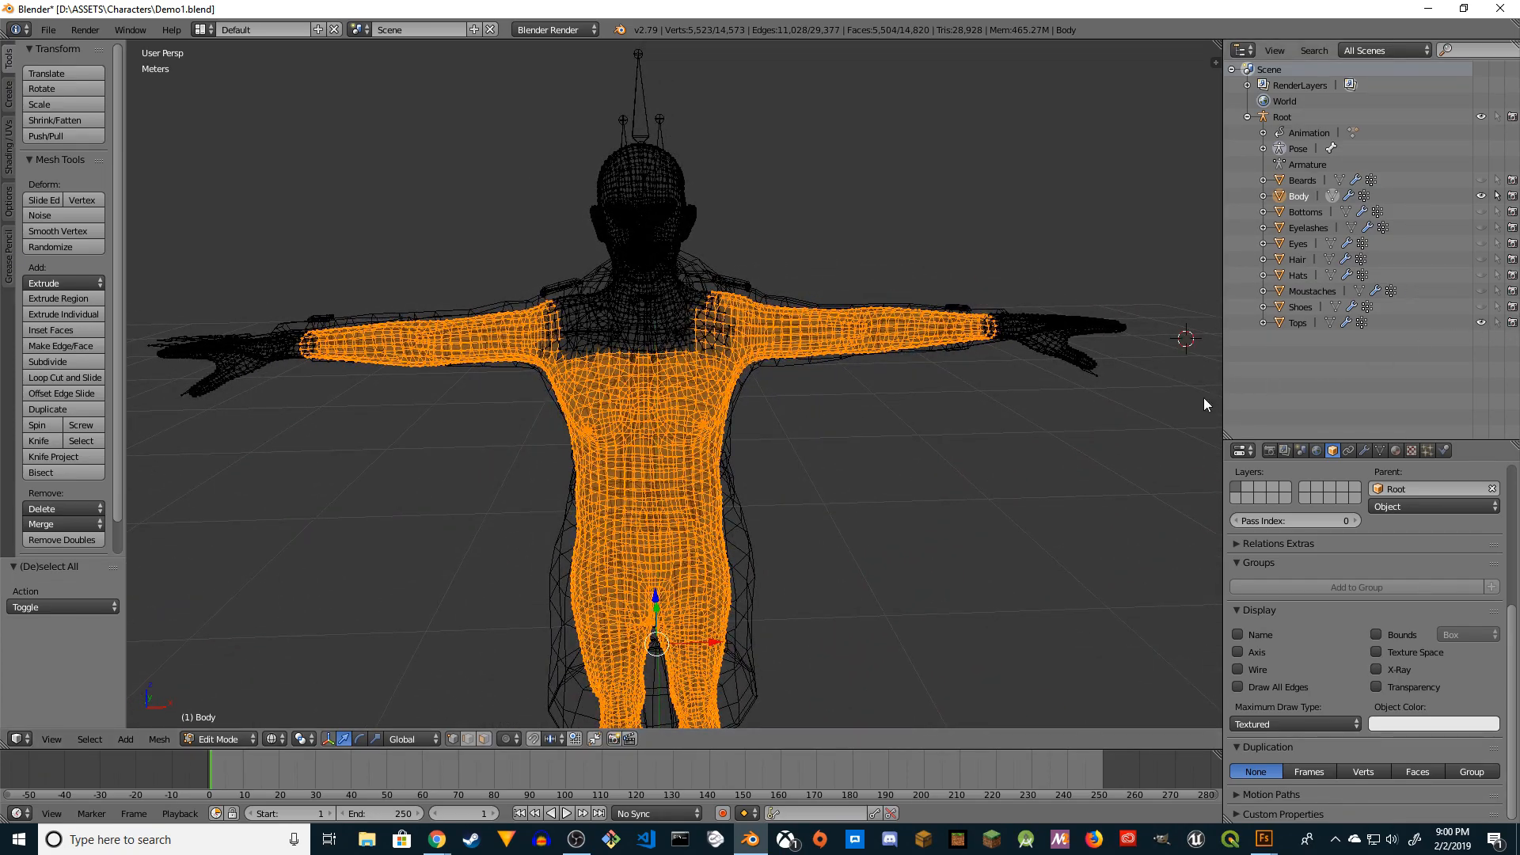
Step: Check the coat's neckline in solid shading and add the Body's upper chest and shoulders up to the neck base to the selection
key("z")
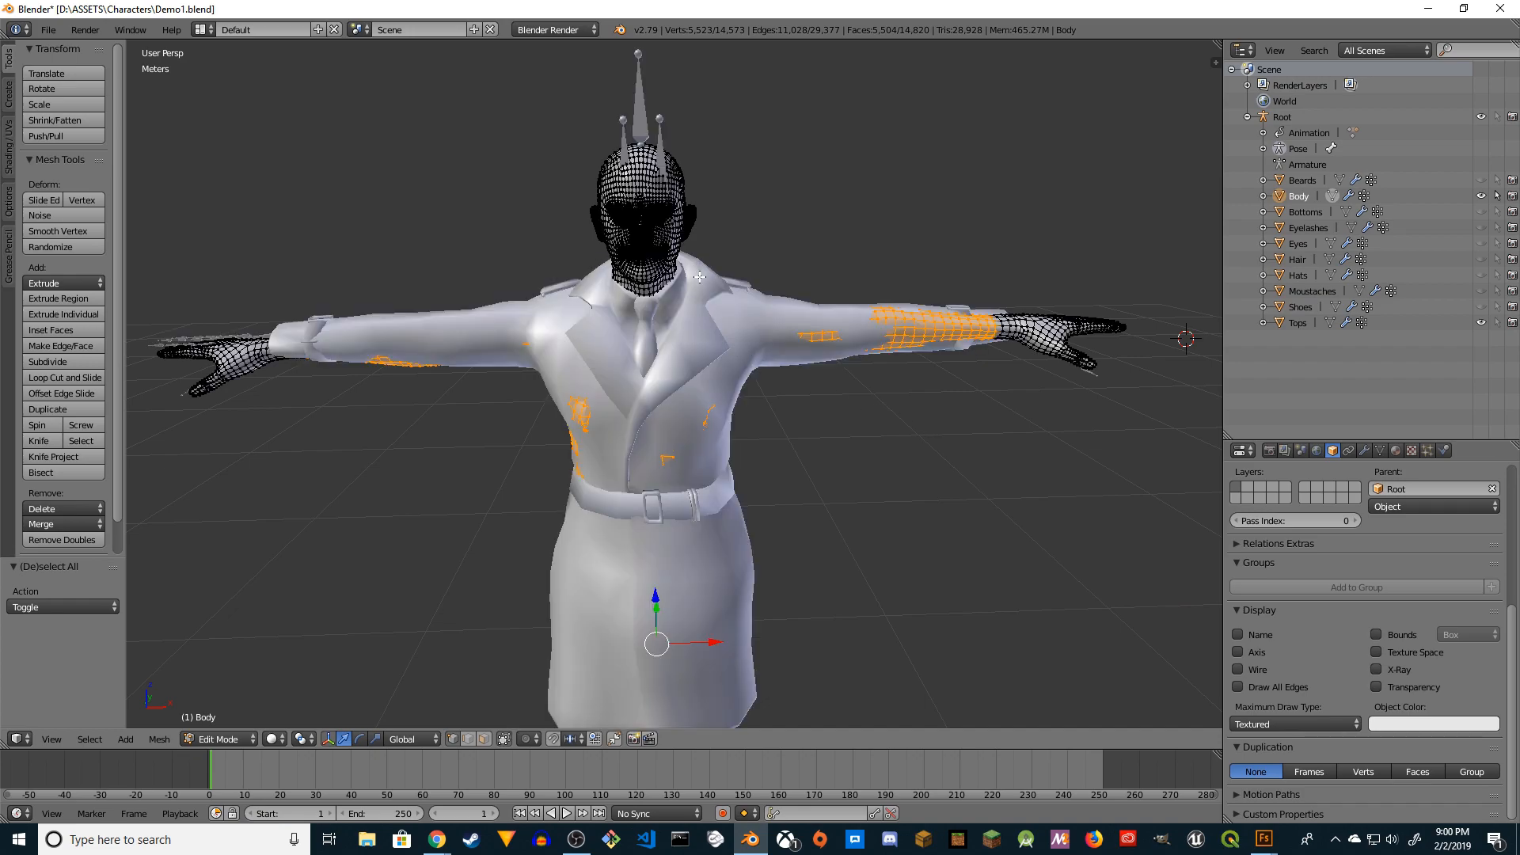
key("z")
key("b")
left_click_drag(516, 294, 749, 419)
middle_click_drag(749, 418, 573, 348)
key("b")
left_click_drag(514, 330, 810, 420)
mouse_move(794, 502)
middle_mouse_down()
mouse_move(934, 499)
mouse_move(793, 486)
middle_mouse_up()
Step: Compare the selected Body geometry with the coat in solid and wireframe shading from several angles
key("b")
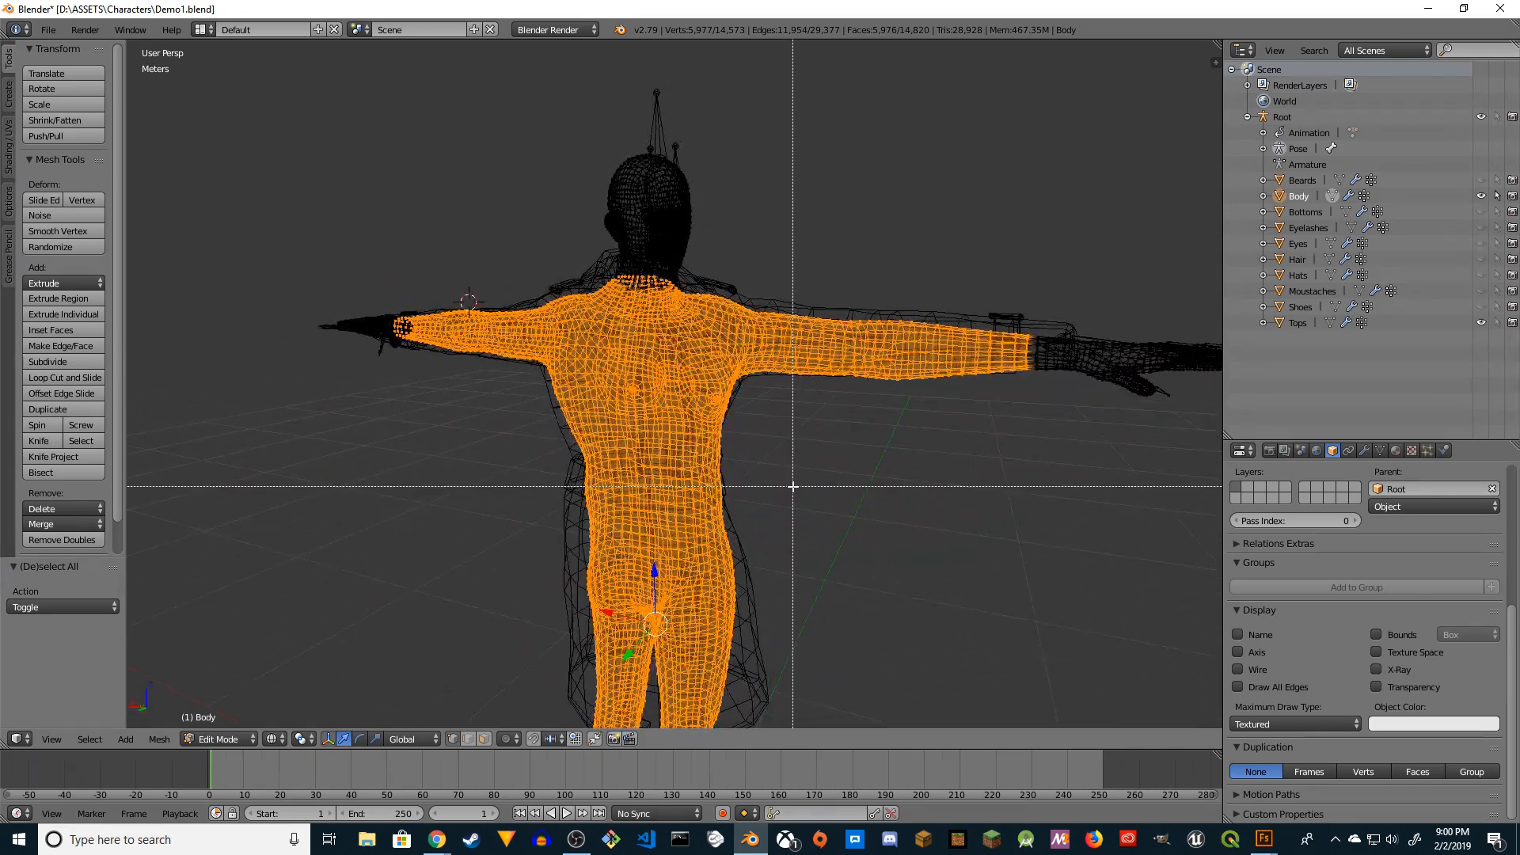
key("Escape")
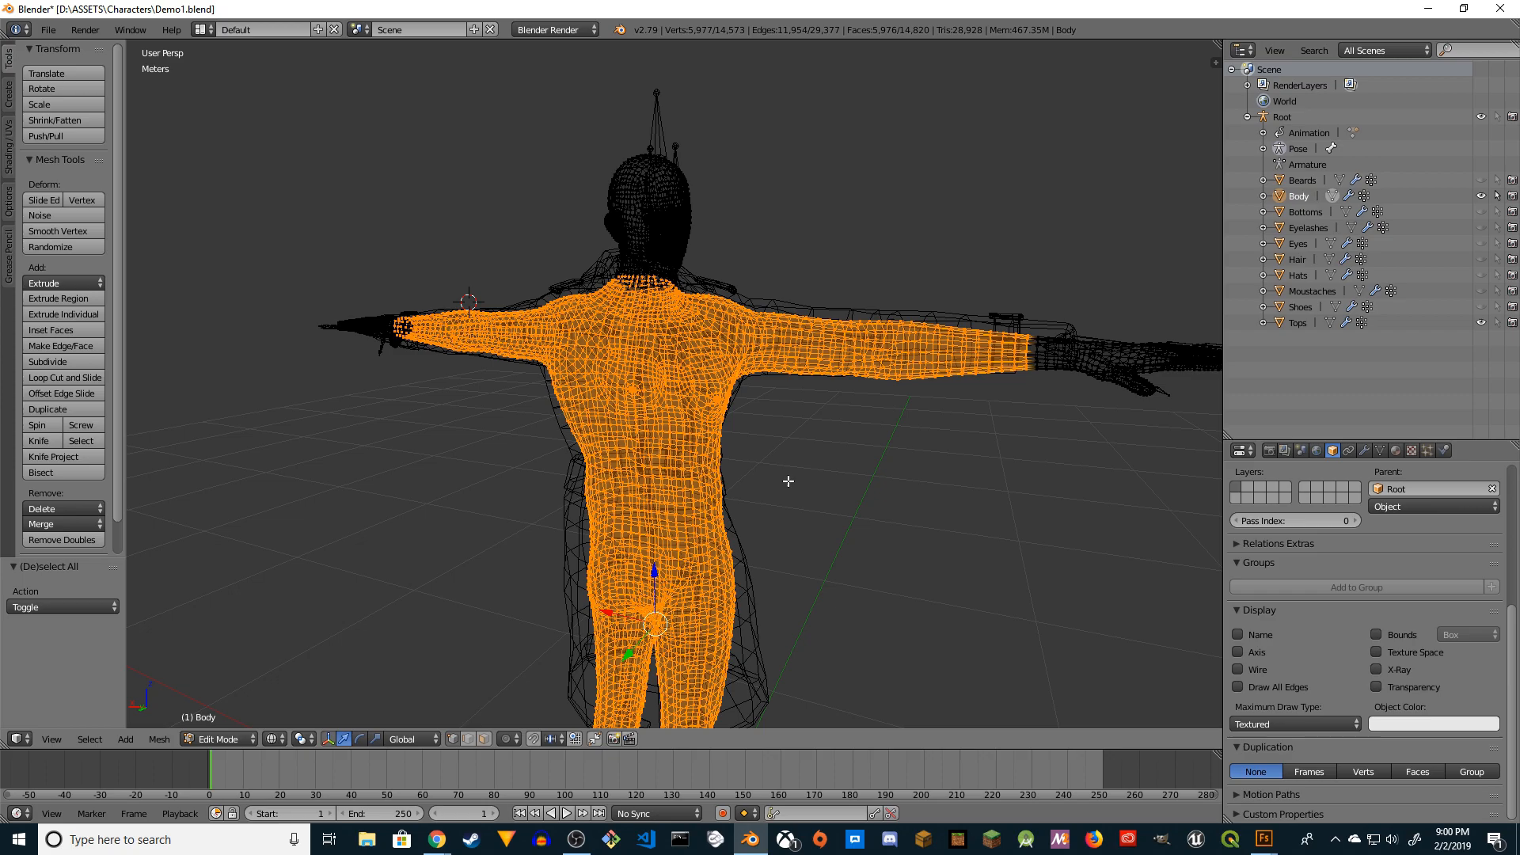
key("z")
mouse_move(804, 478)
middle_mouse_down()
mouse_move(526, 492)
mouse_move(499, 468)
mouse_move(516, 471)
mouse_move(475, 502)
mouse_move(538, 498)
middle_mouse_up()
key("z")
key("z")
key("z")
scroll(500, 492, "down", 3)
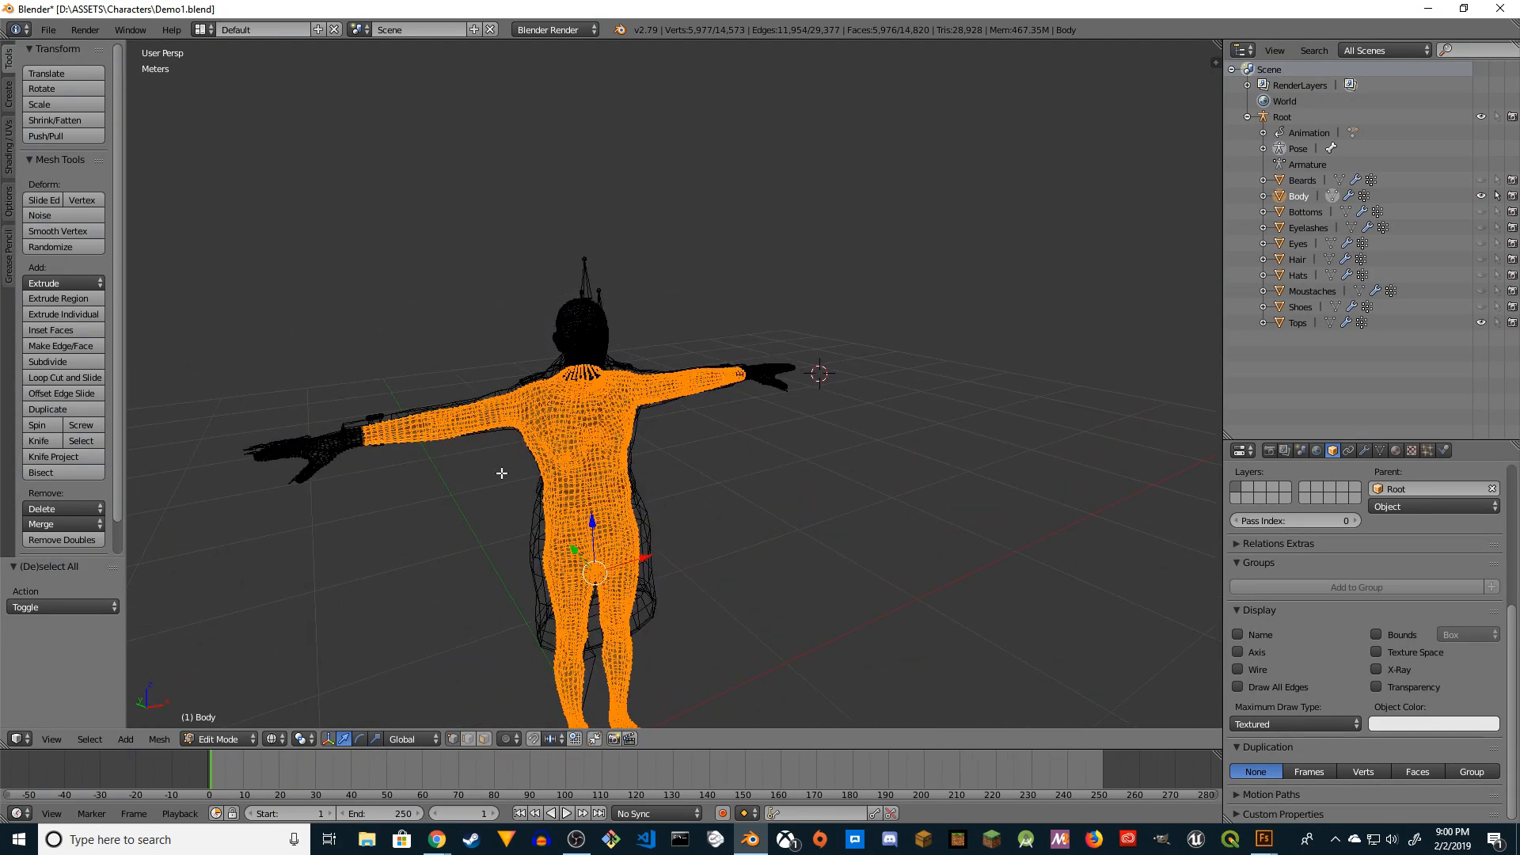
Step: Separate the selected torso, arms and legs from the Body mesh into their own object
middle_click_drag(760, 484, 691, 473)
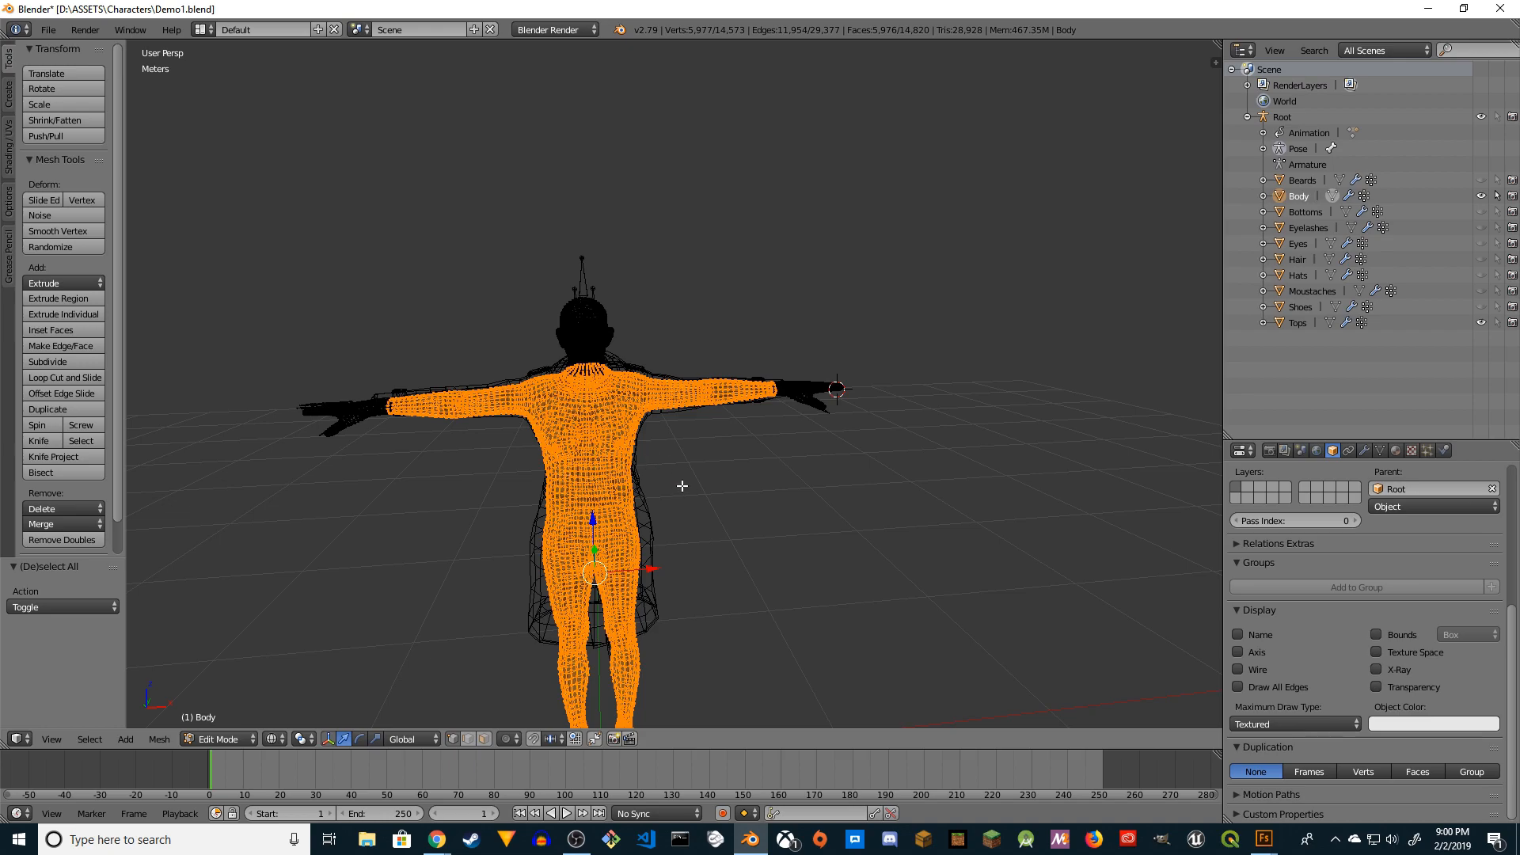
middle_click_drag(682, 486, 760, 519)
key("p")
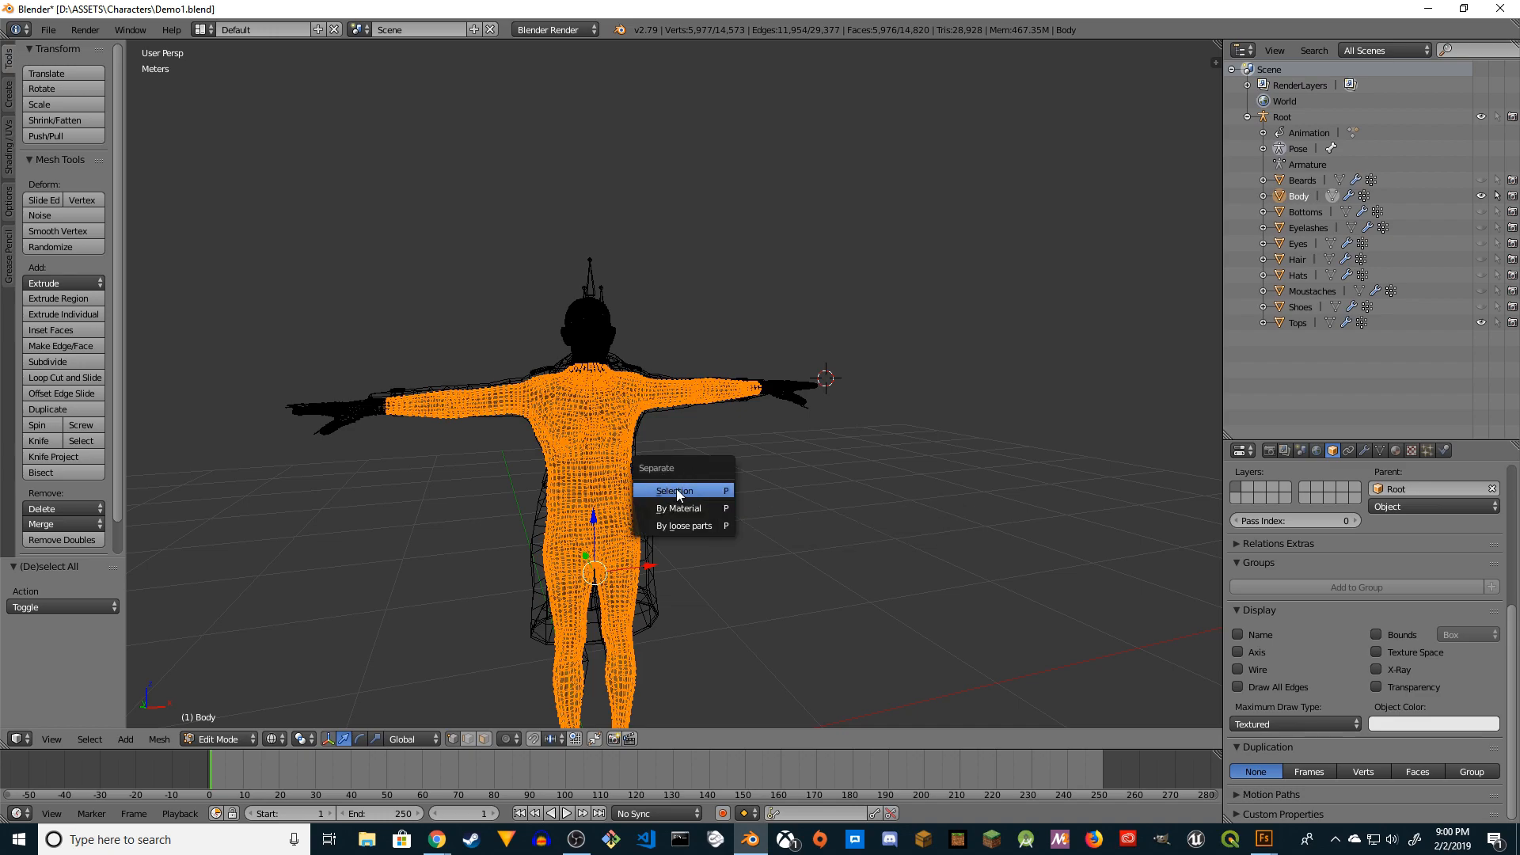
left_click(676, 490)
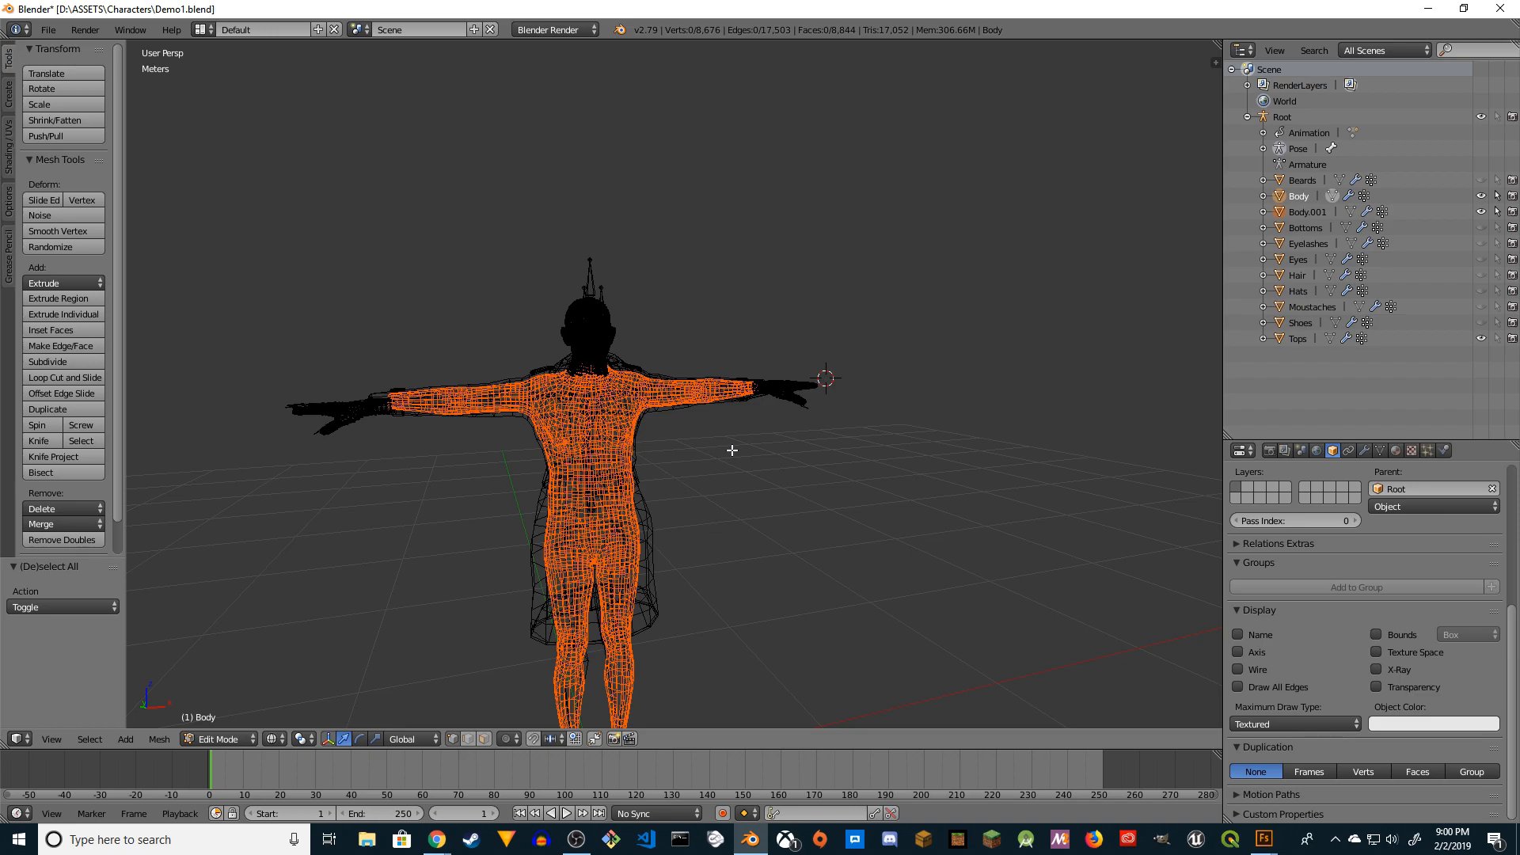
Step: Return the Body to Object Mode and switch the viewport to solid shading
left_click(217, 739)
left_click(215, 722)
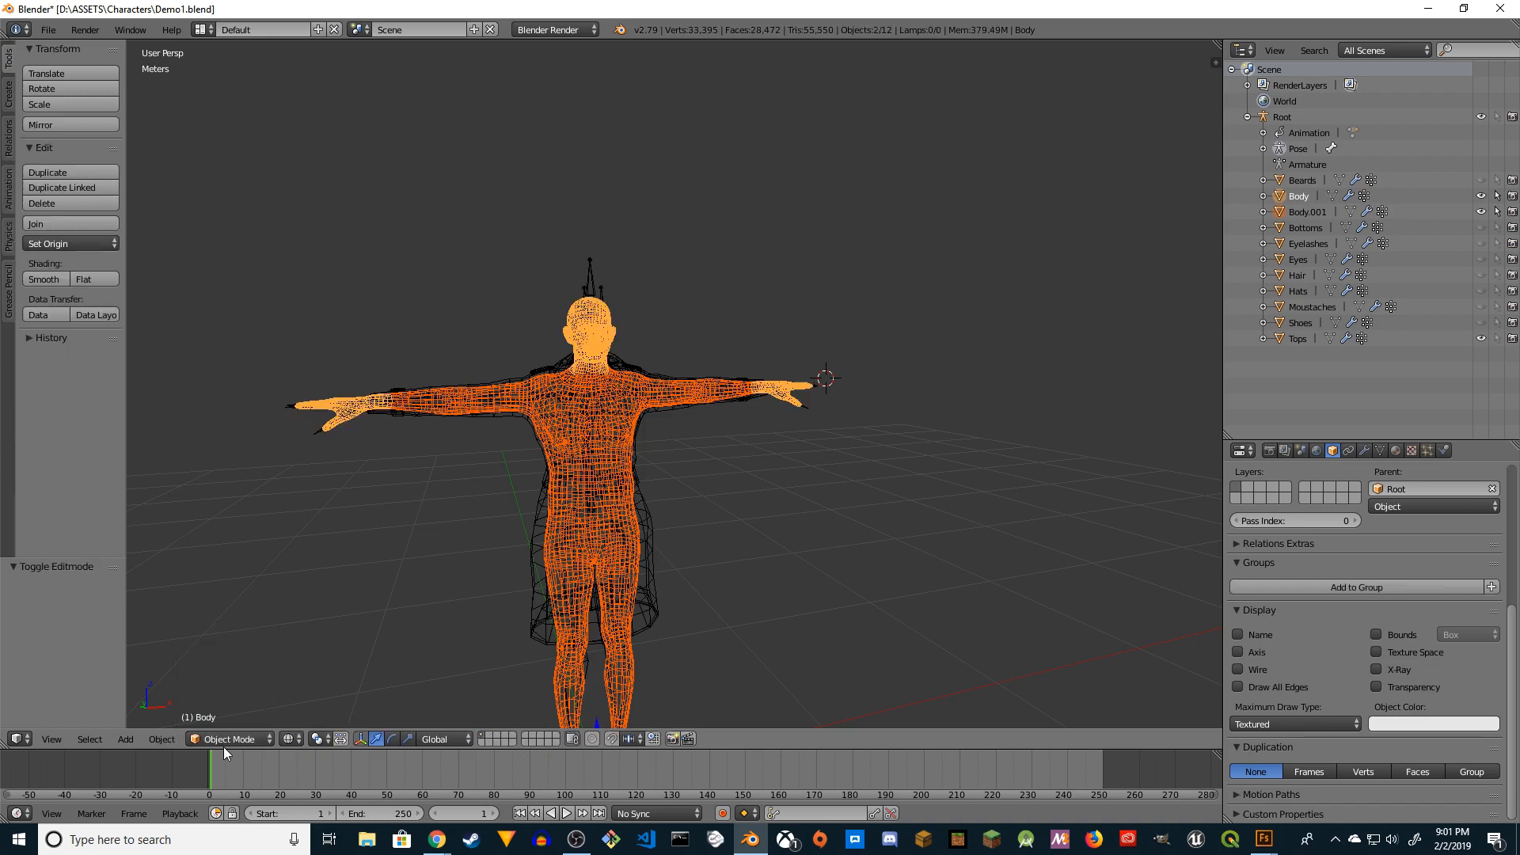
left_click(288, 741)
left_click(331, 683)
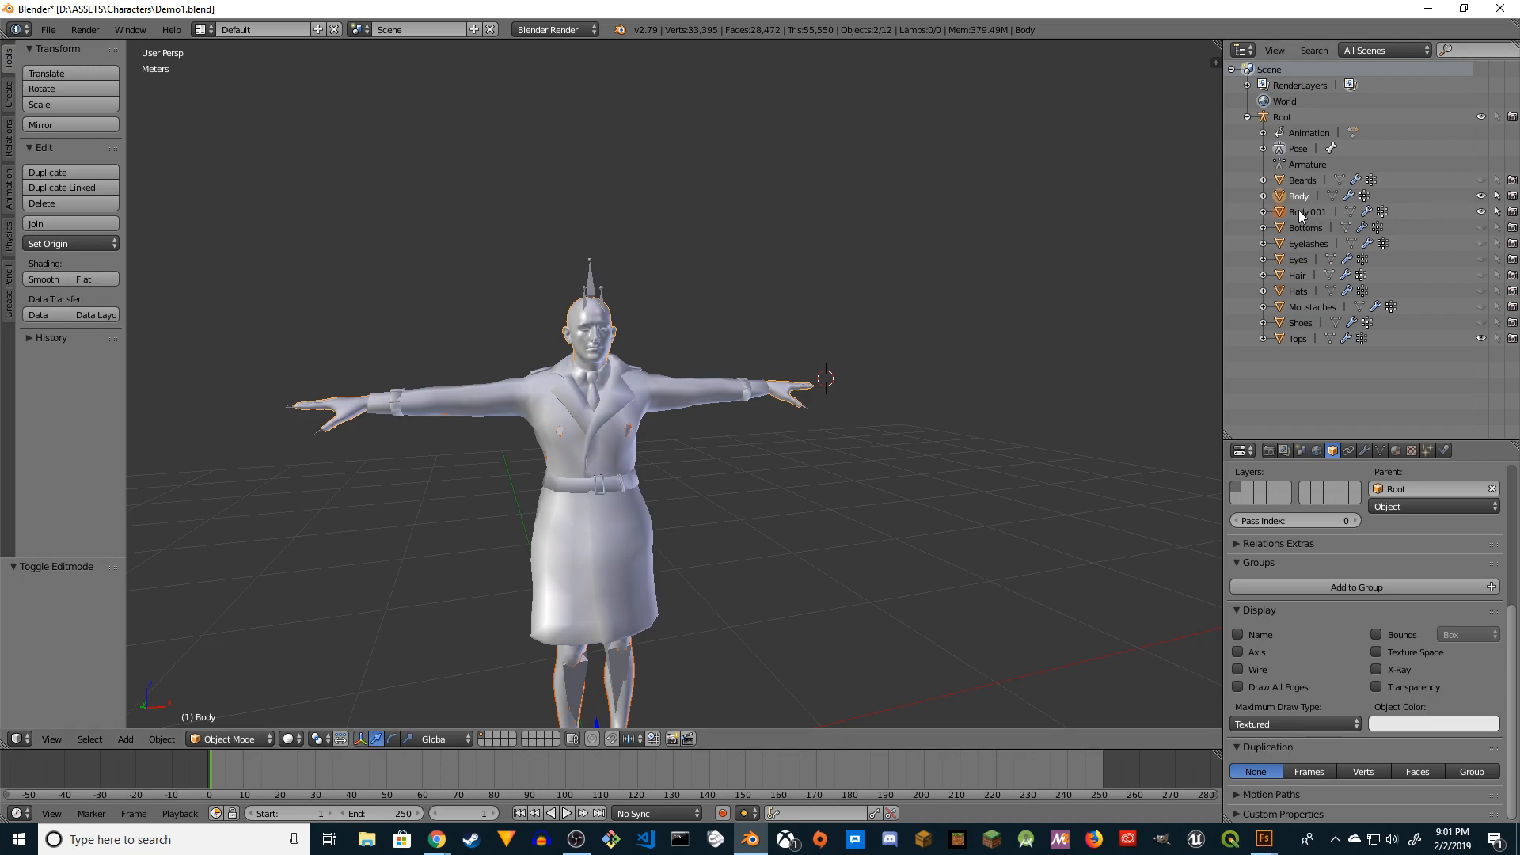
Step: Toggle the visibility of the separated Body.001 object to check which body parts it removes beneath the coat
left_click(1483, 211)
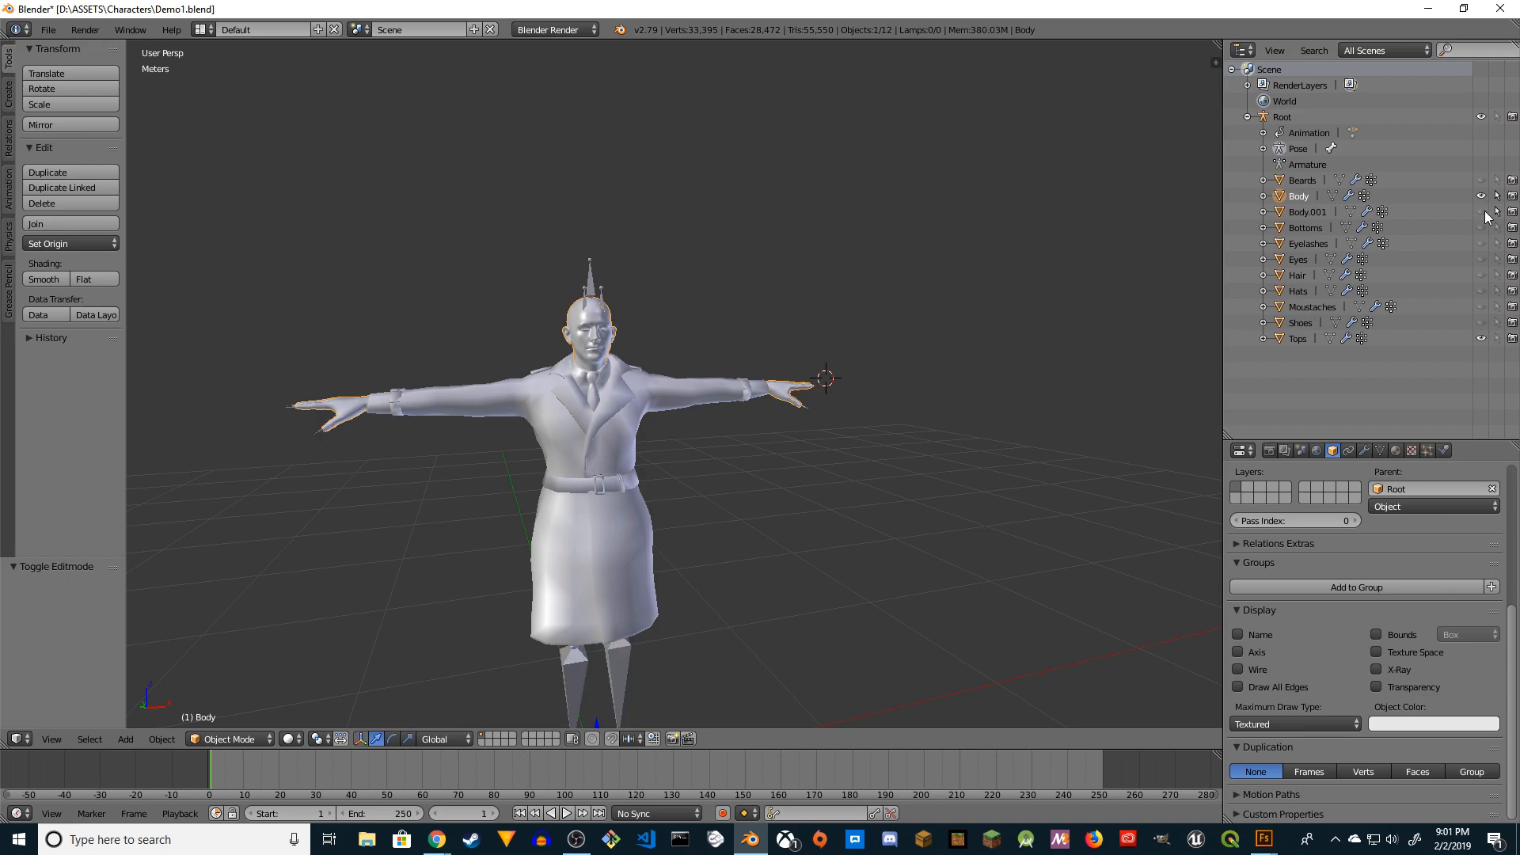
left_click(1484, 211)
scroll(915, 576, "down", 2)
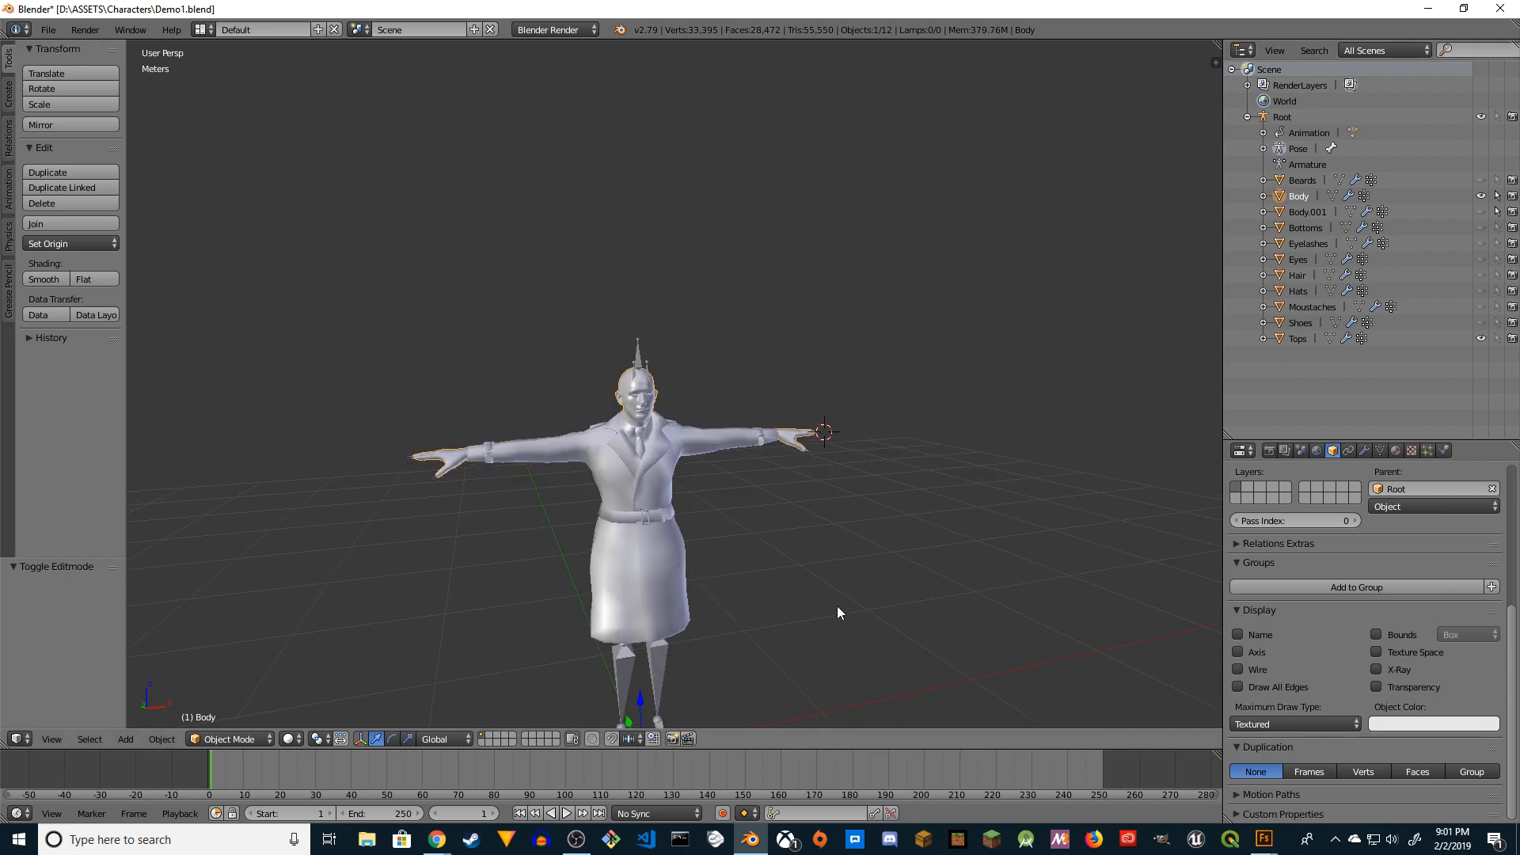
middle_click_drag(839, 606, 788, 554)
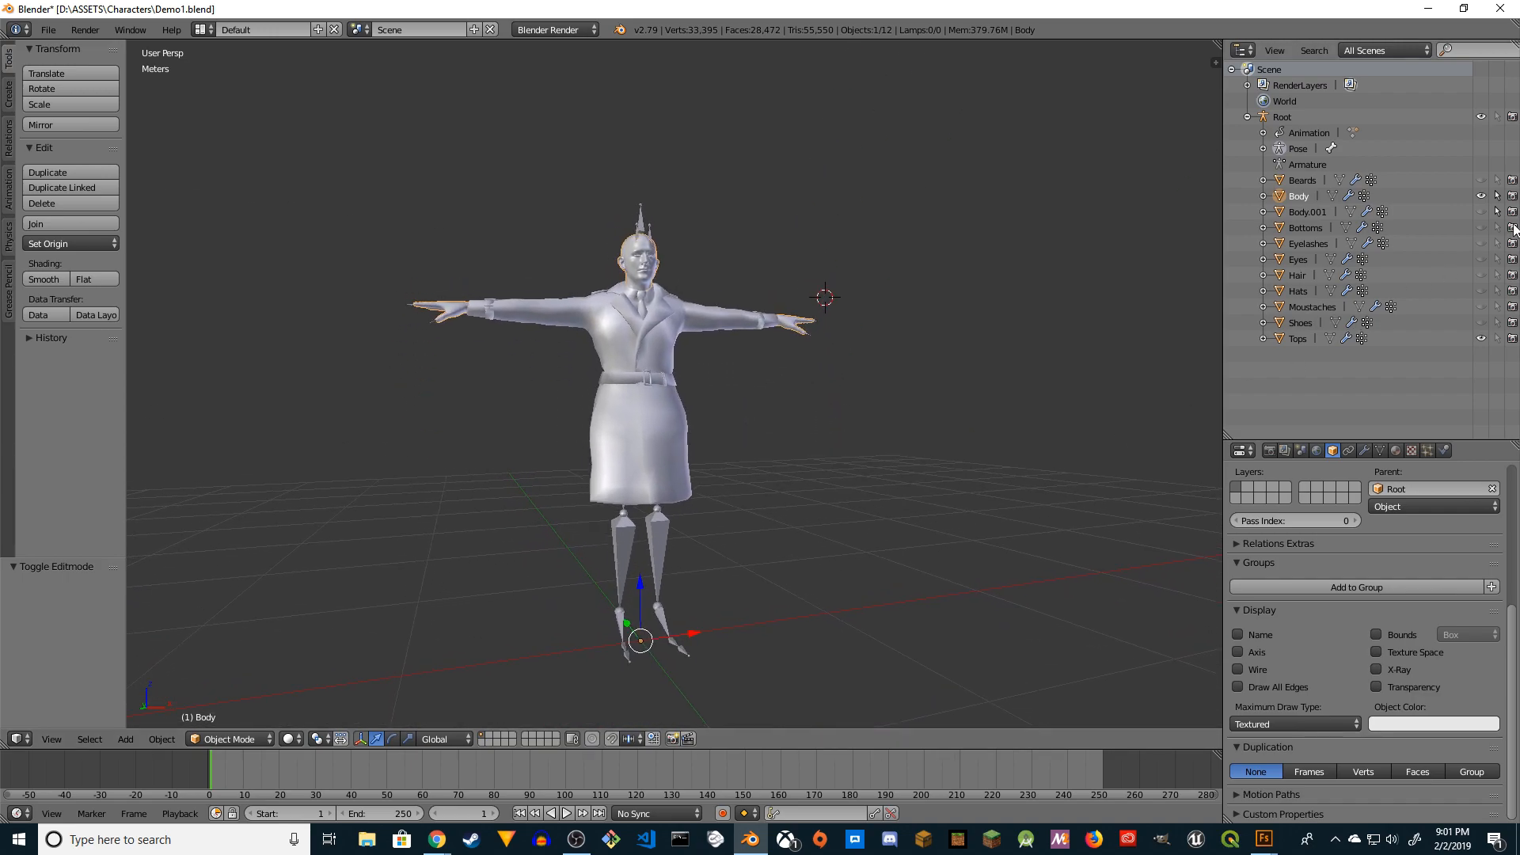
left_click(1480, 213)
left_click(1481, 212)
left_click(1481, 212)
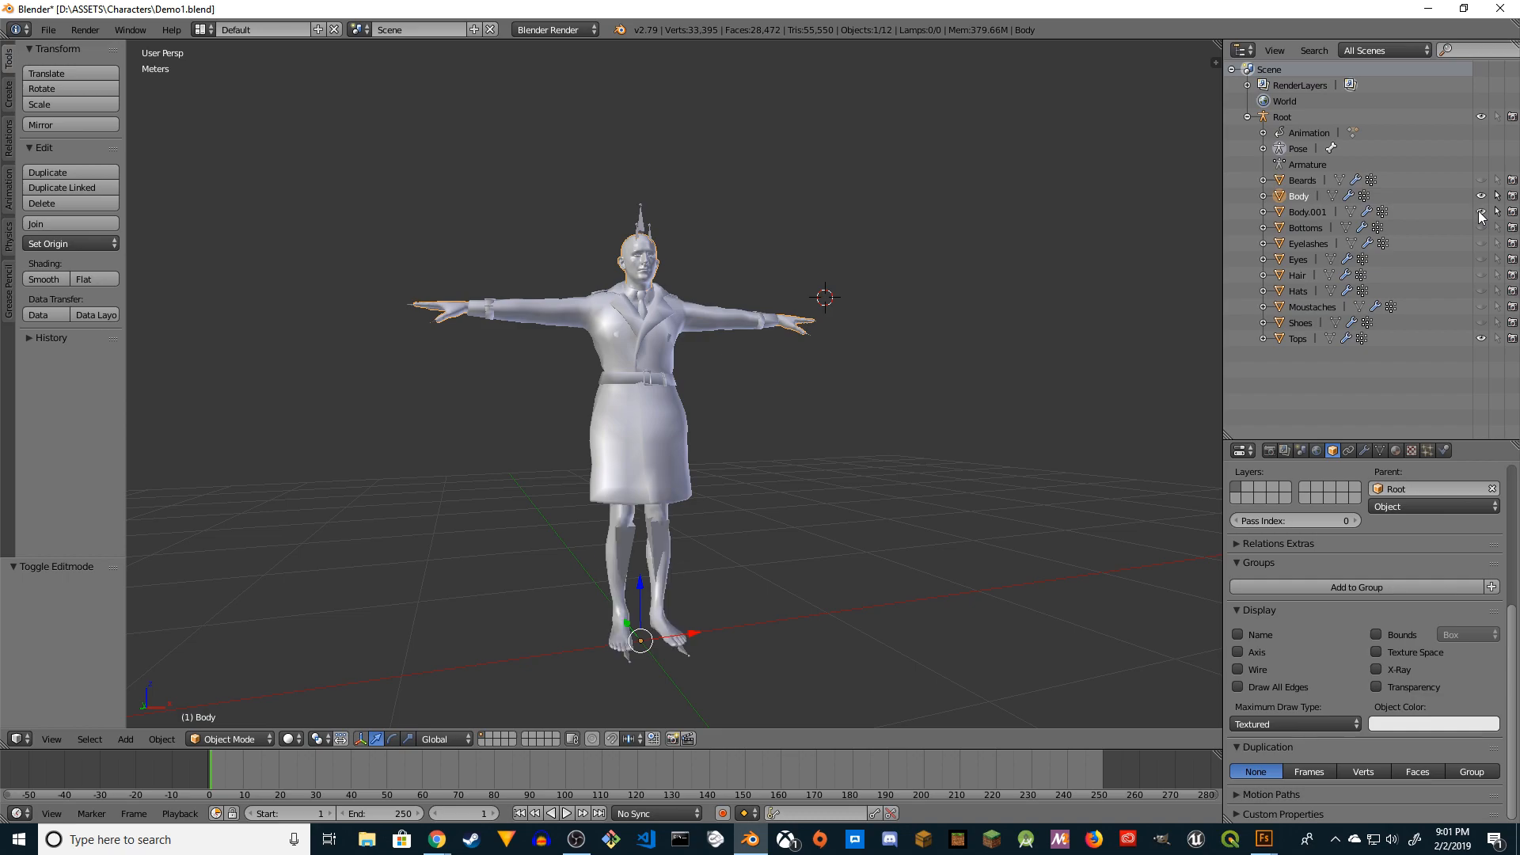
left_click(1480, 212)
left_click(1480, 212)
left_click(1480, 212)
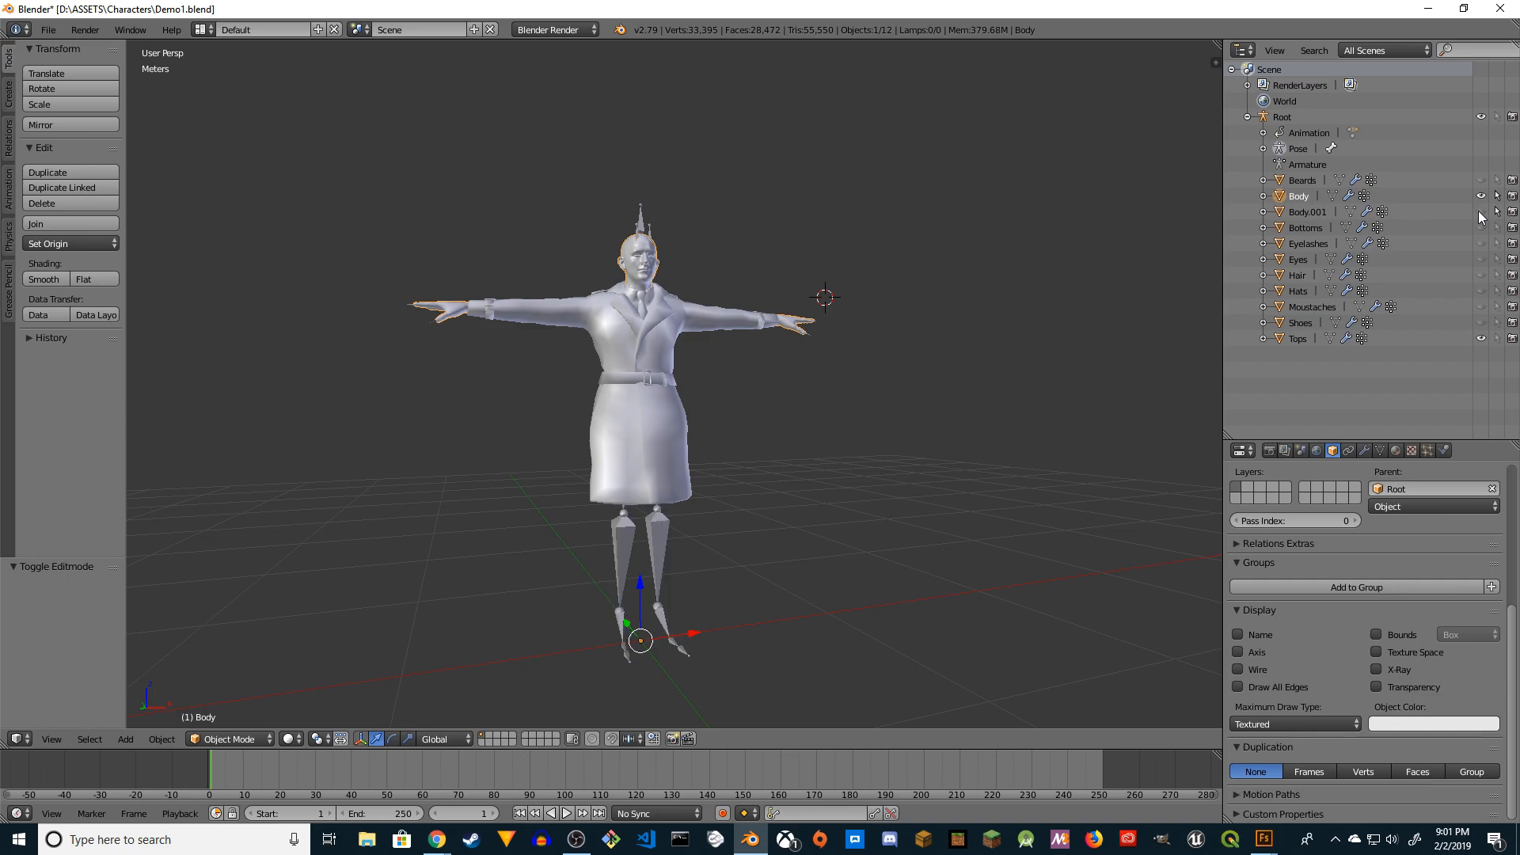
Step: Hide the Tops mesh and compare the uncovered character with Body.001 shown and hidden
left_click(1481, 338)
left_click(1480, 212)
left_click(1481, 213)
left_click(1480, 212)
left_click(1481, 212)
left_click(1480, 213)
Step: Rename the Body.001 object as BodyPart
double_click(1303, 212)
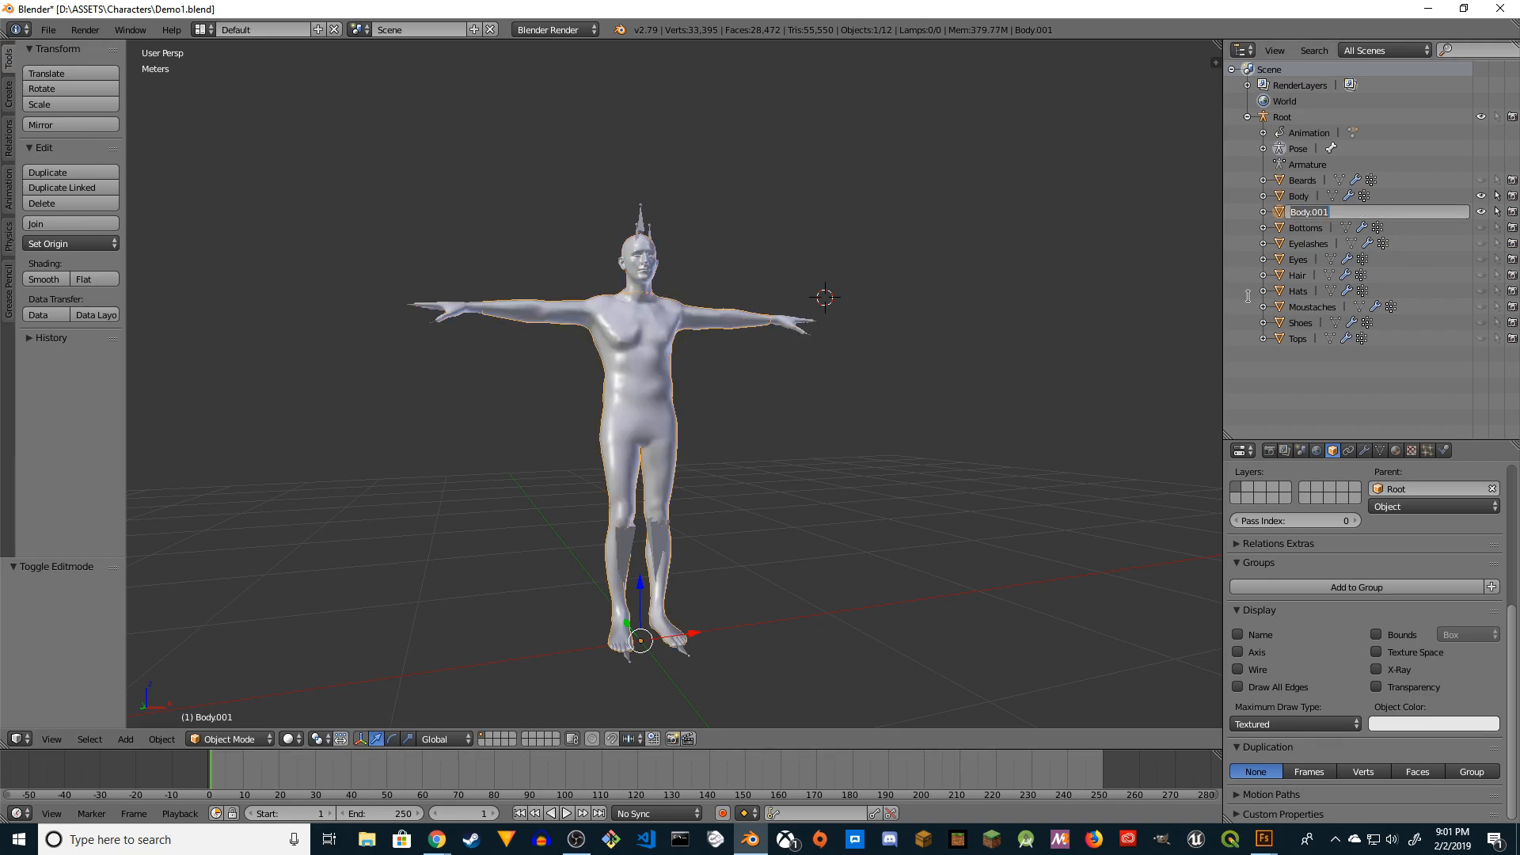
type("BodyPart")
key("Return")
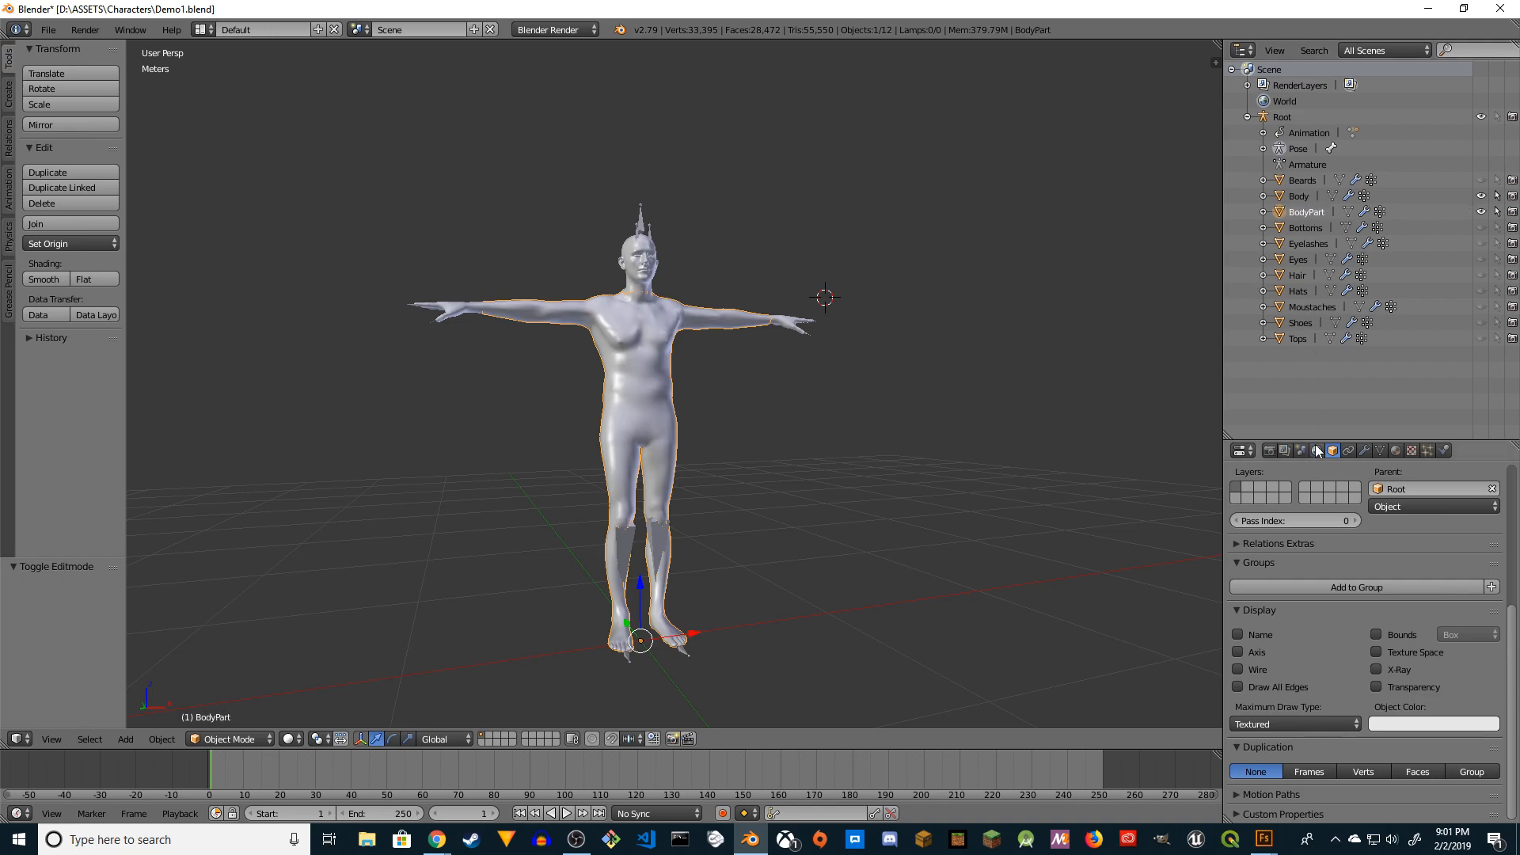
Step: Give the BodyPart object its own single-user copy of the shared body material and name it BodyPart
left_click(1394, 451)
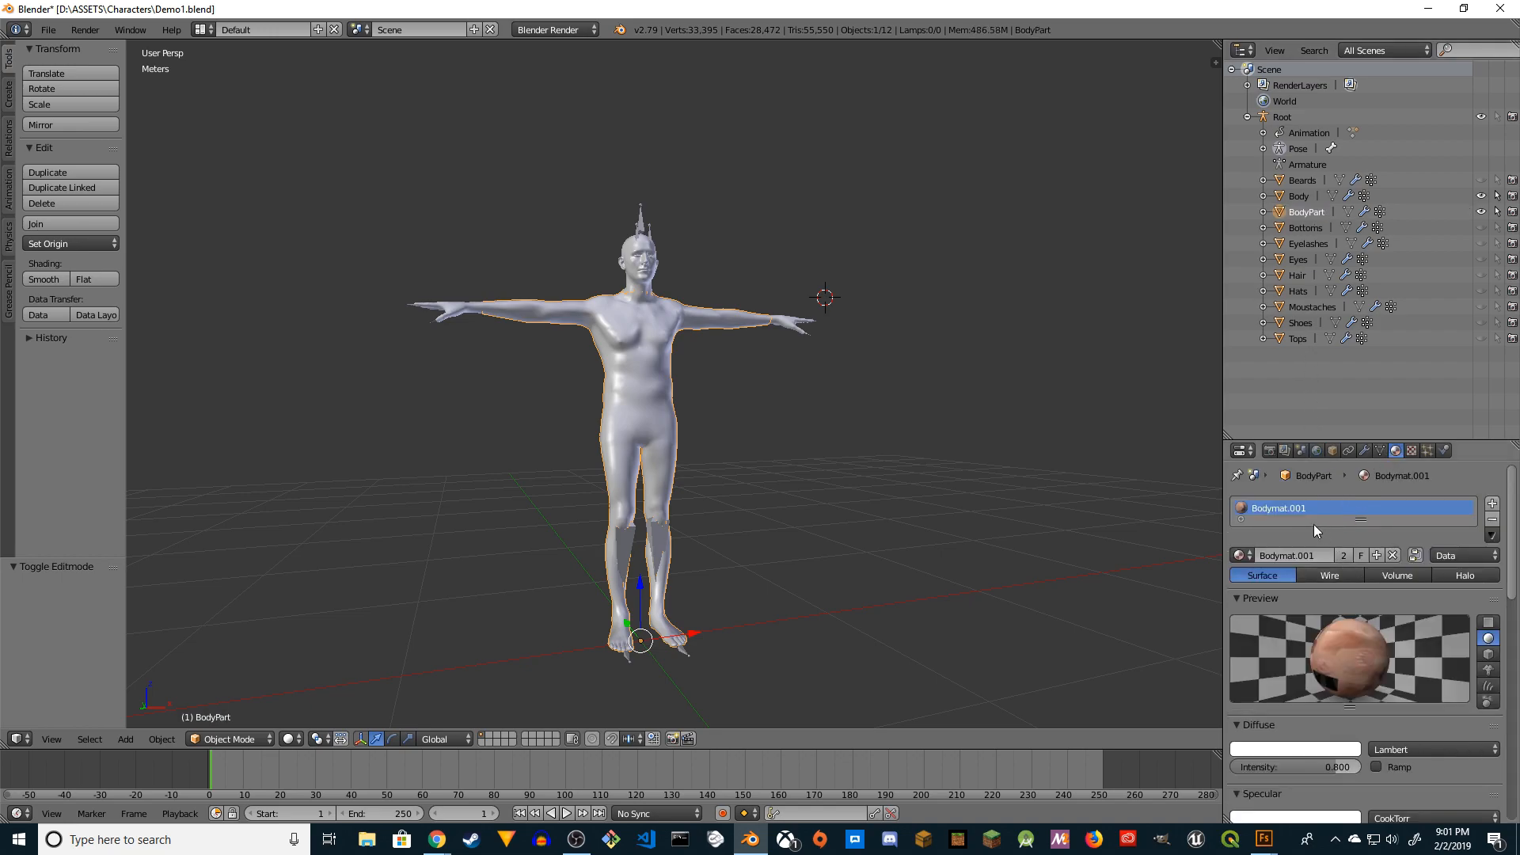
left_click(1344, 556)
type("BodyPart")
key("Return")
Step: Unhide all hidden character meshes, from Beards, Bottoms, Eyelashes, Eyes and Hair to Hats, Moustaches, Shoes and Tops
middle_click_drag(909, 385, 863, 377)
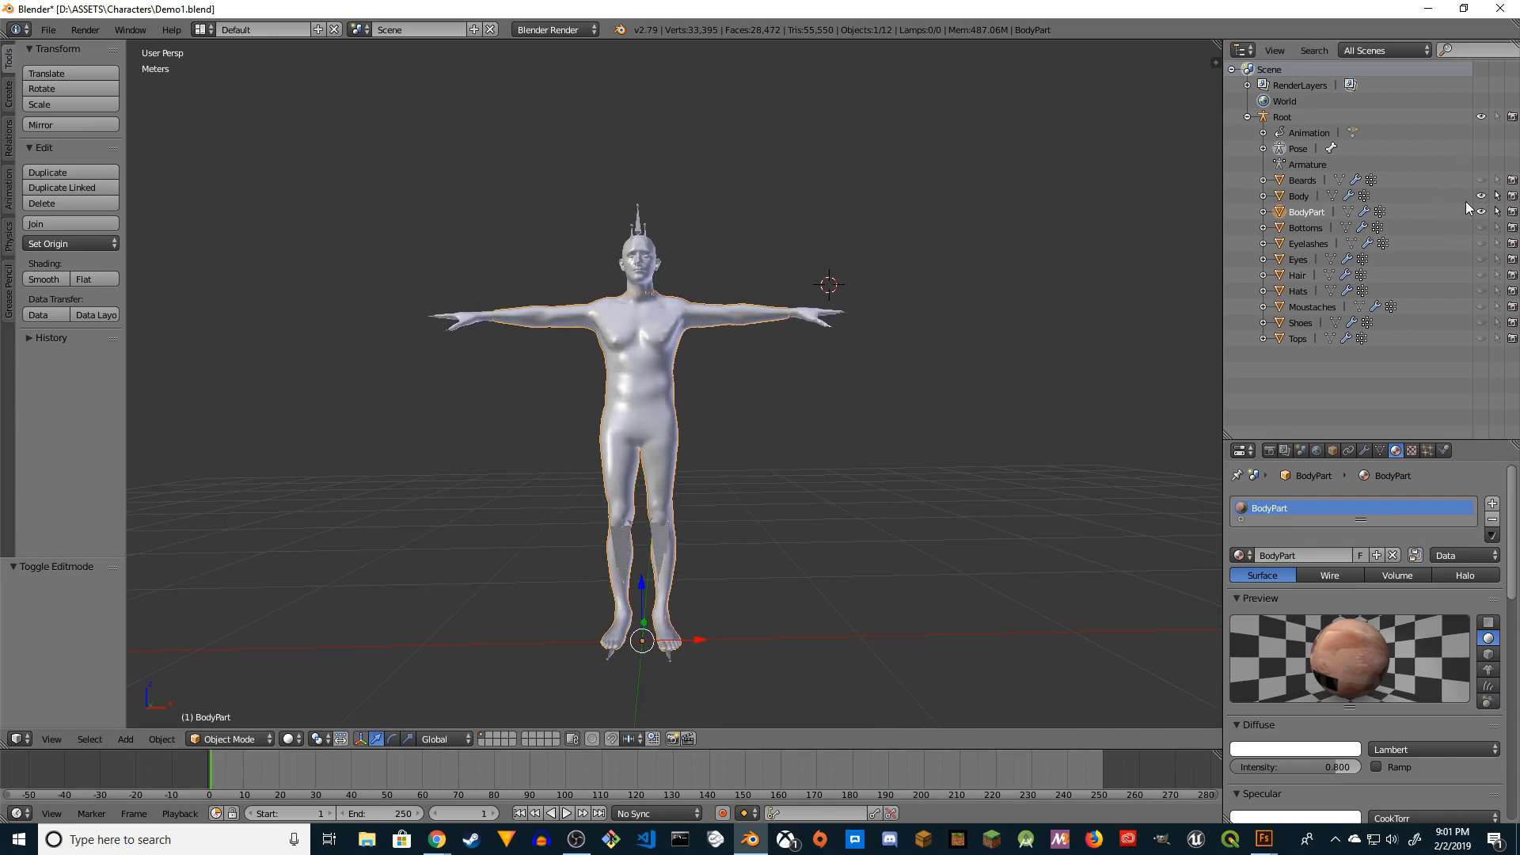
middle_click_drag(933, 391, 910, 456)
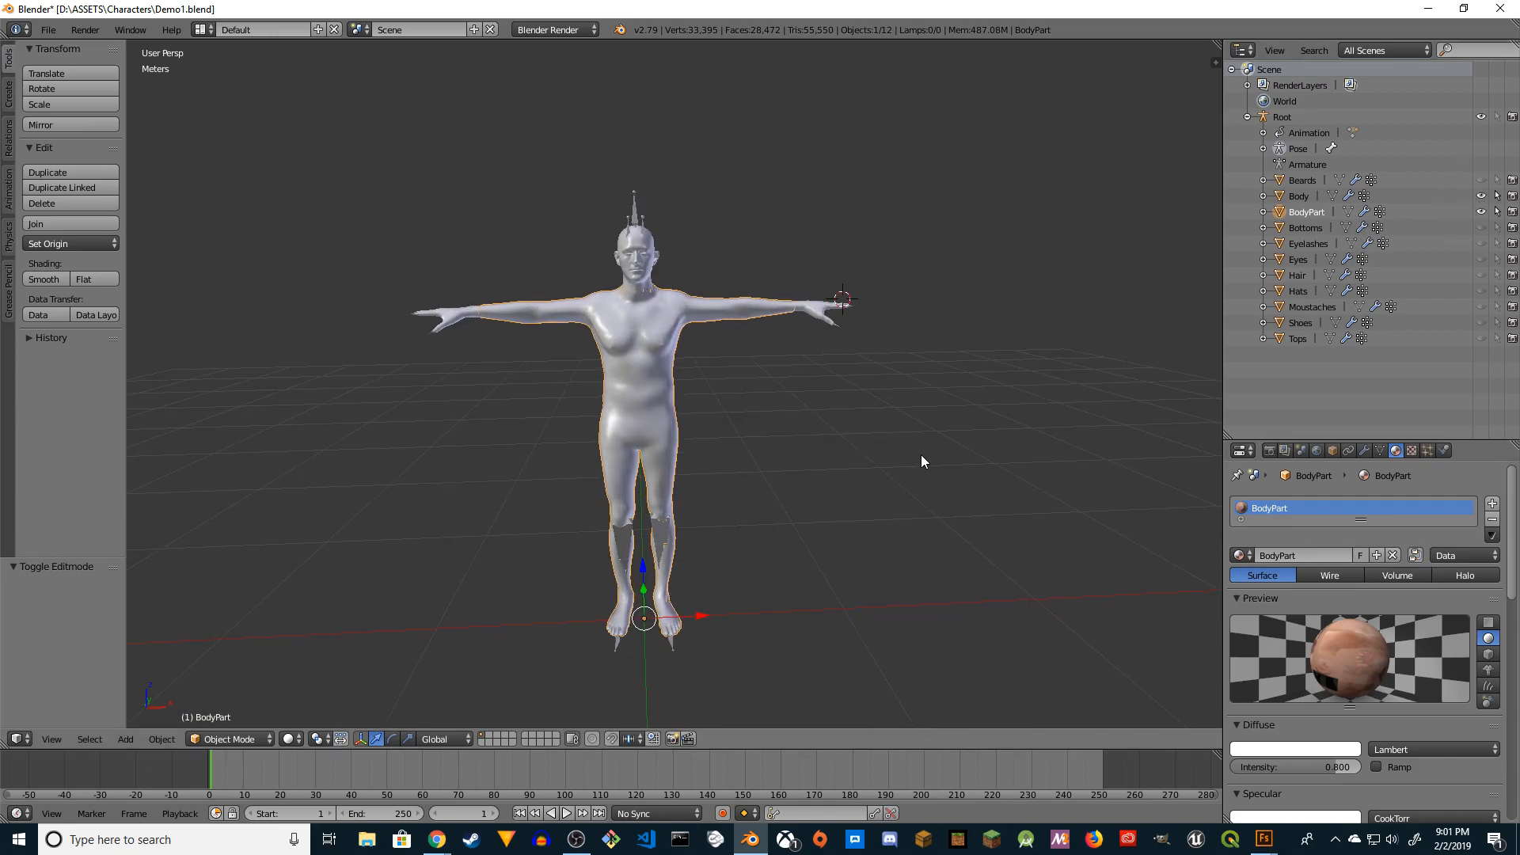
left_click(1481, 180)
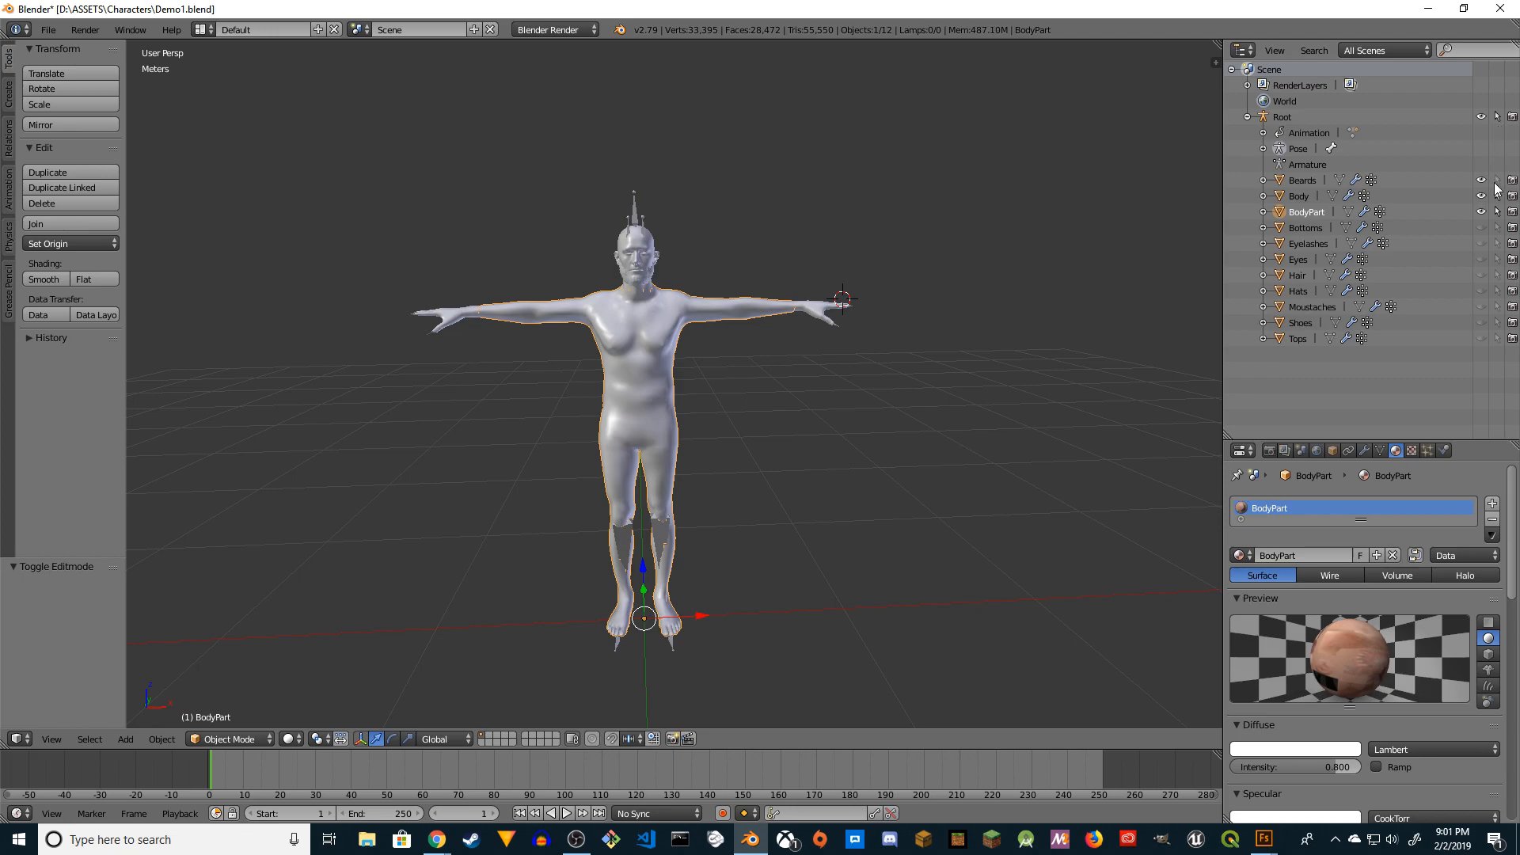
left_click(1482, 228)
left_click(1482, 243)
left_click(1482, 259)
left_click(1482, 274)
left_click(1482, 290)
left_click(1482, 306)
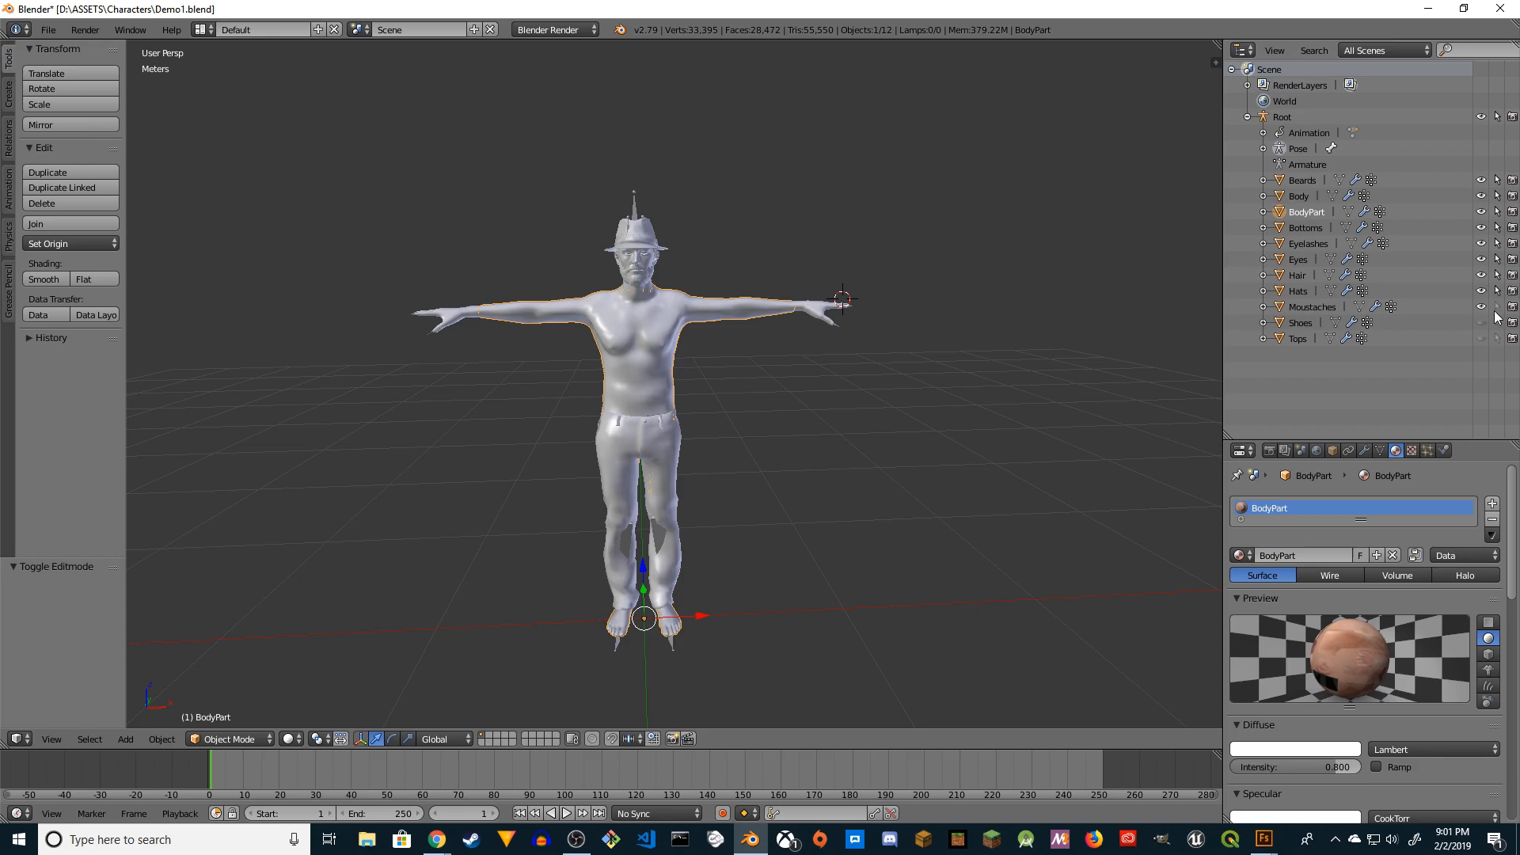
left_click(1481, 323)
left_click(1481, 339)
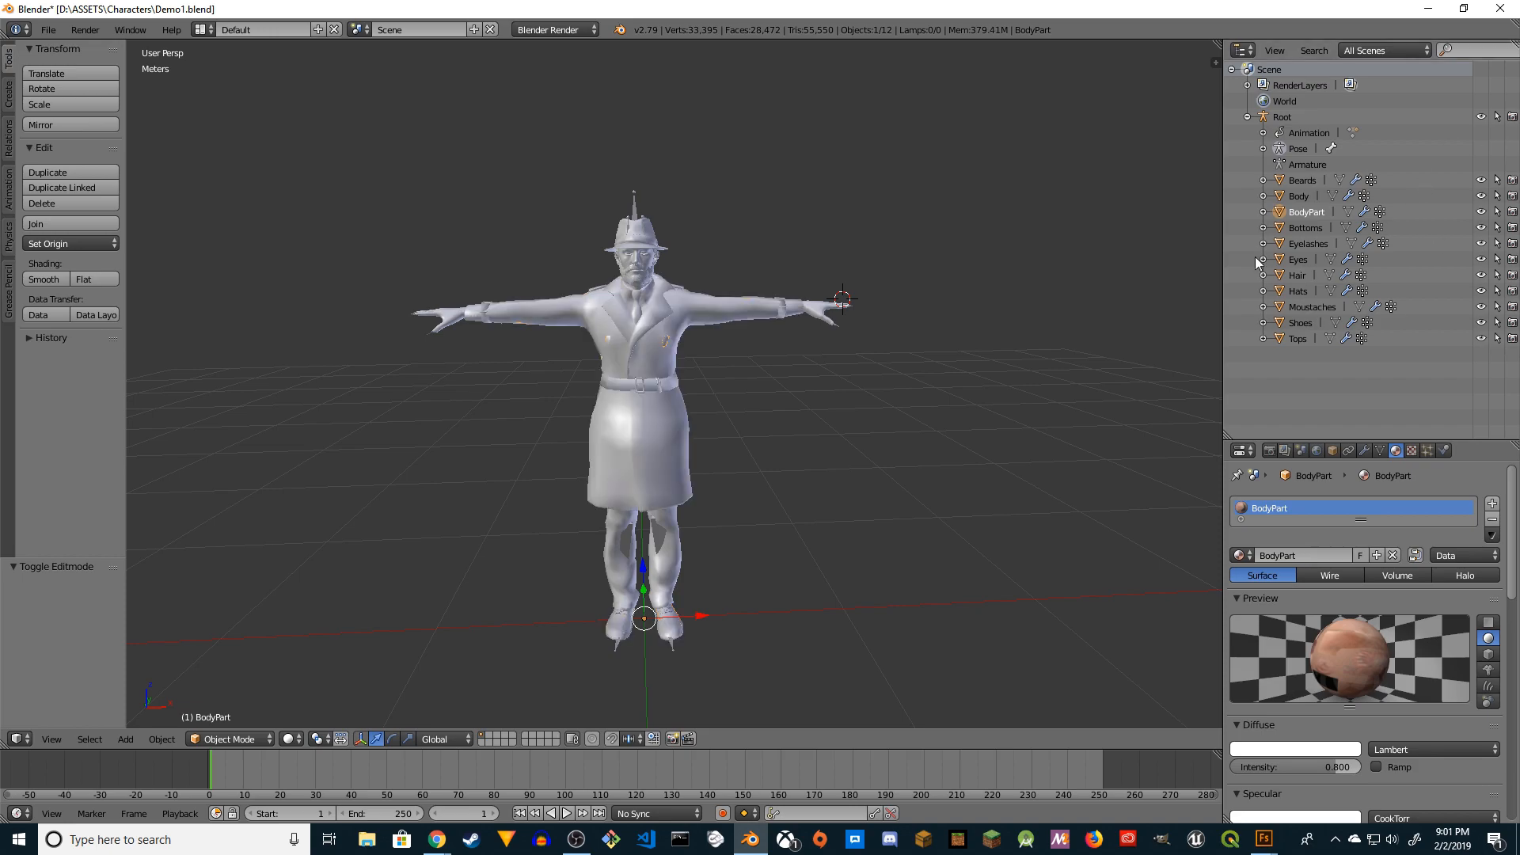
Step: Save the scene over the existing Demo1.blend in the Characters folder
left_click(48, 30)
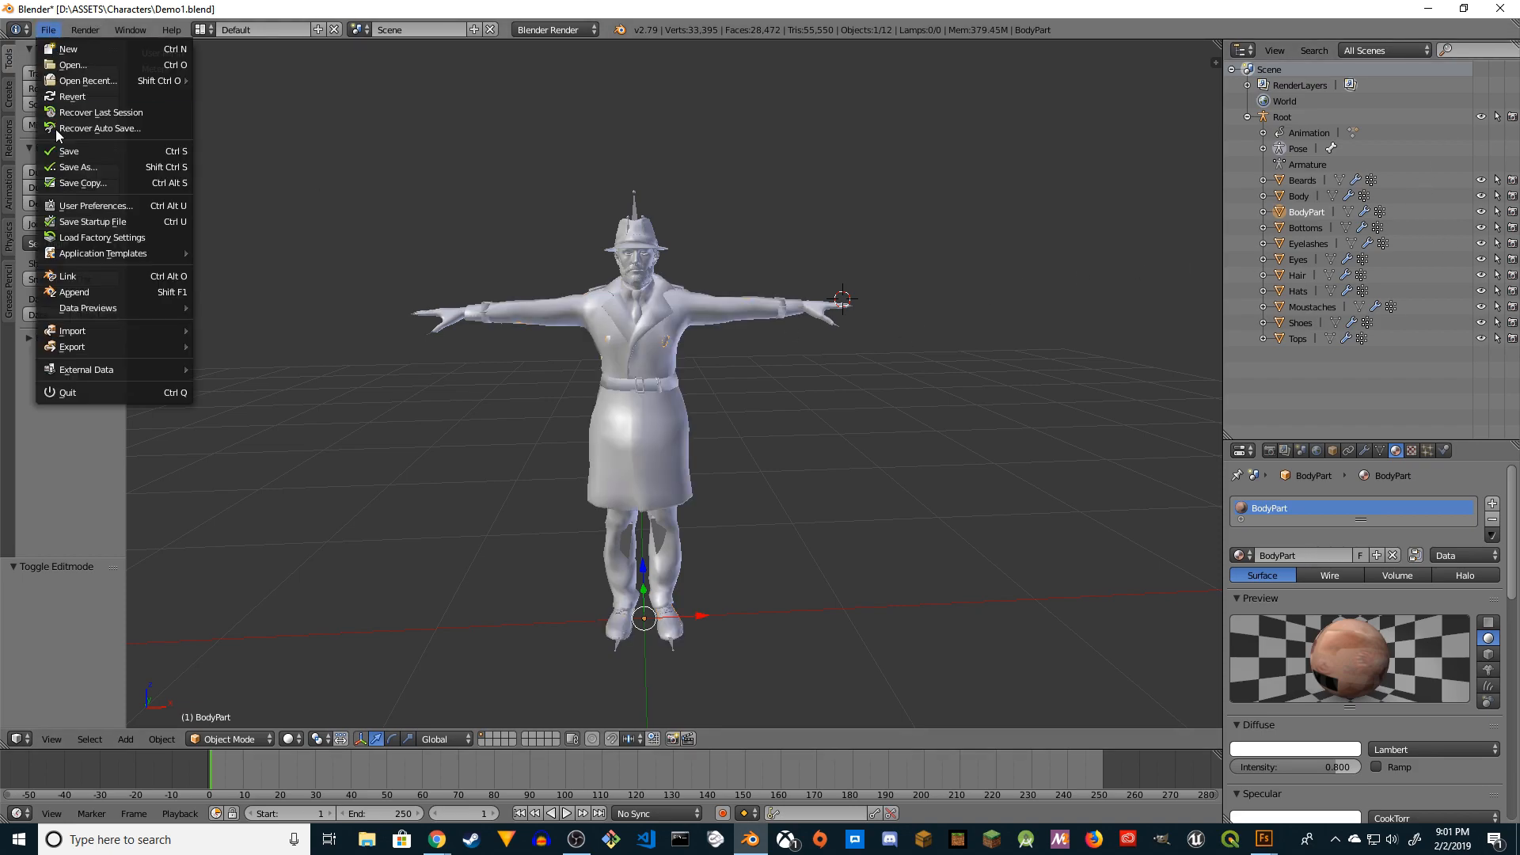
left_click(57, 168)
left_click(234, 221)
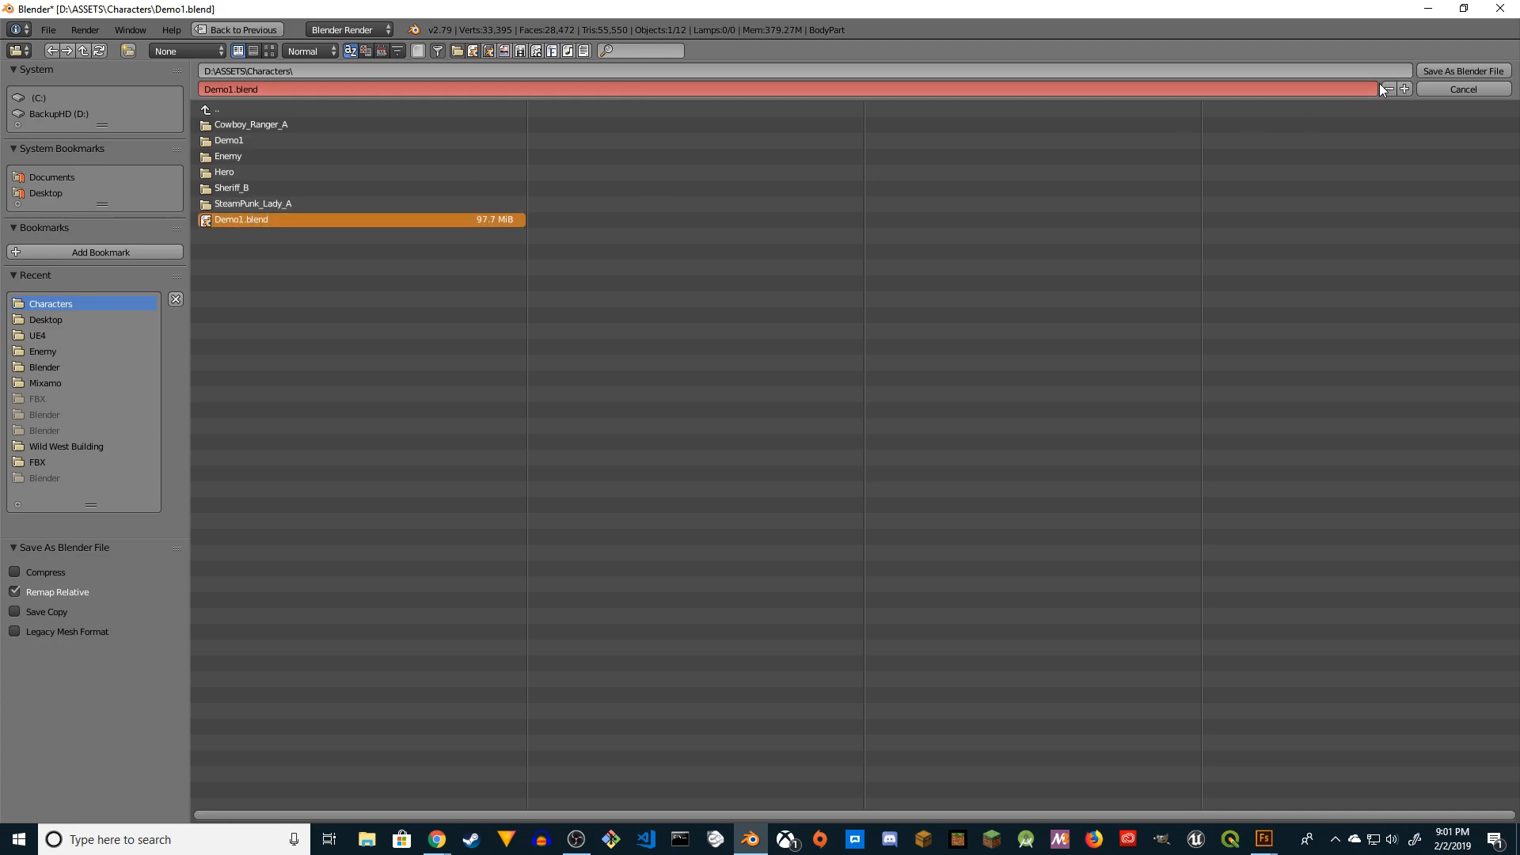
left_click(1462, 71)
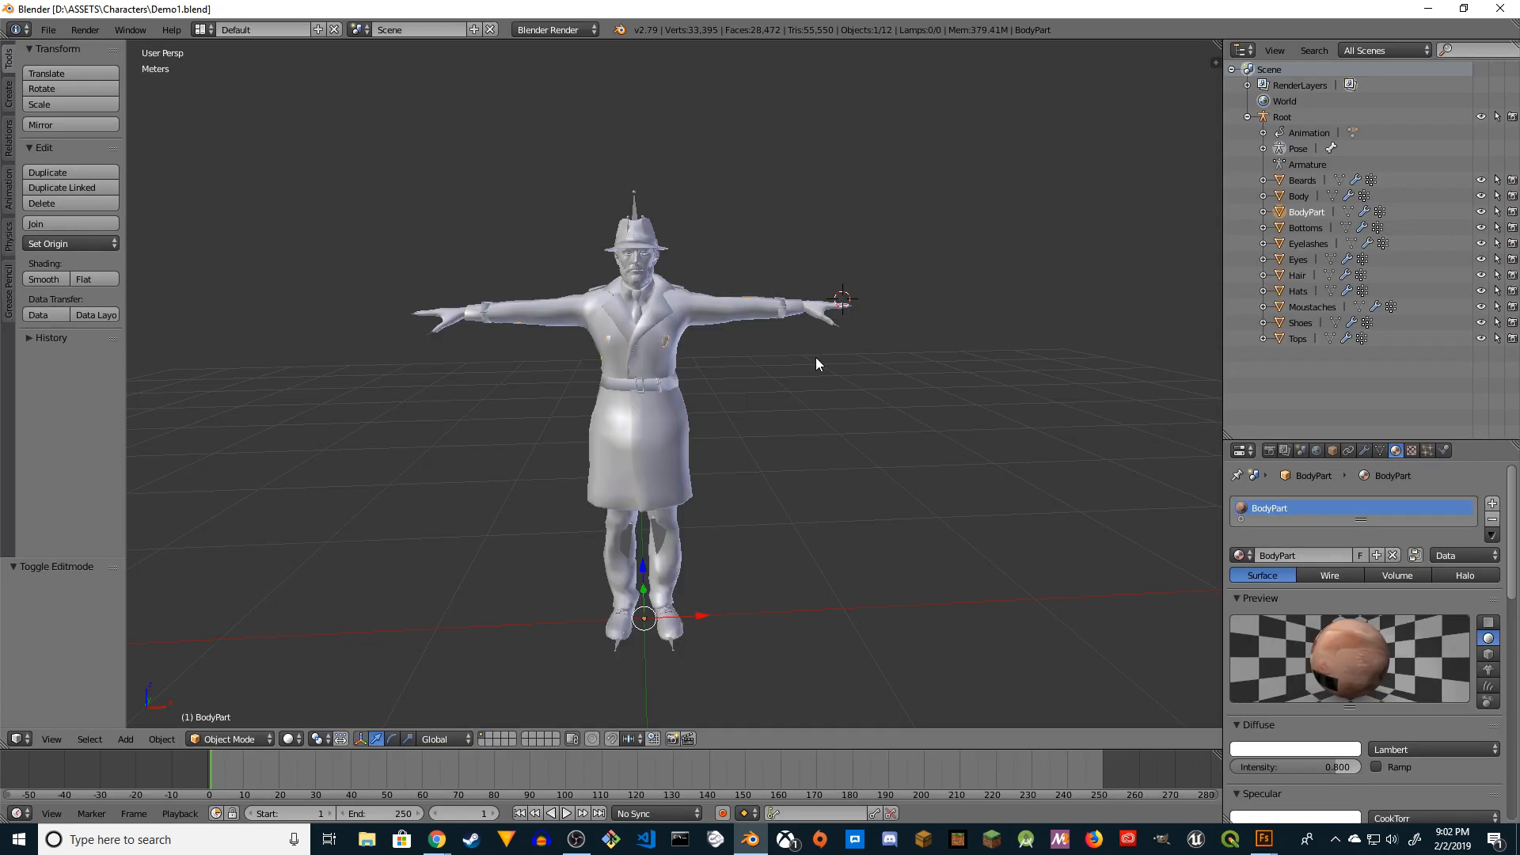
Step: Select every object and set up an FBX export limited to selected objects of the Armature and Mesh types
key("a")
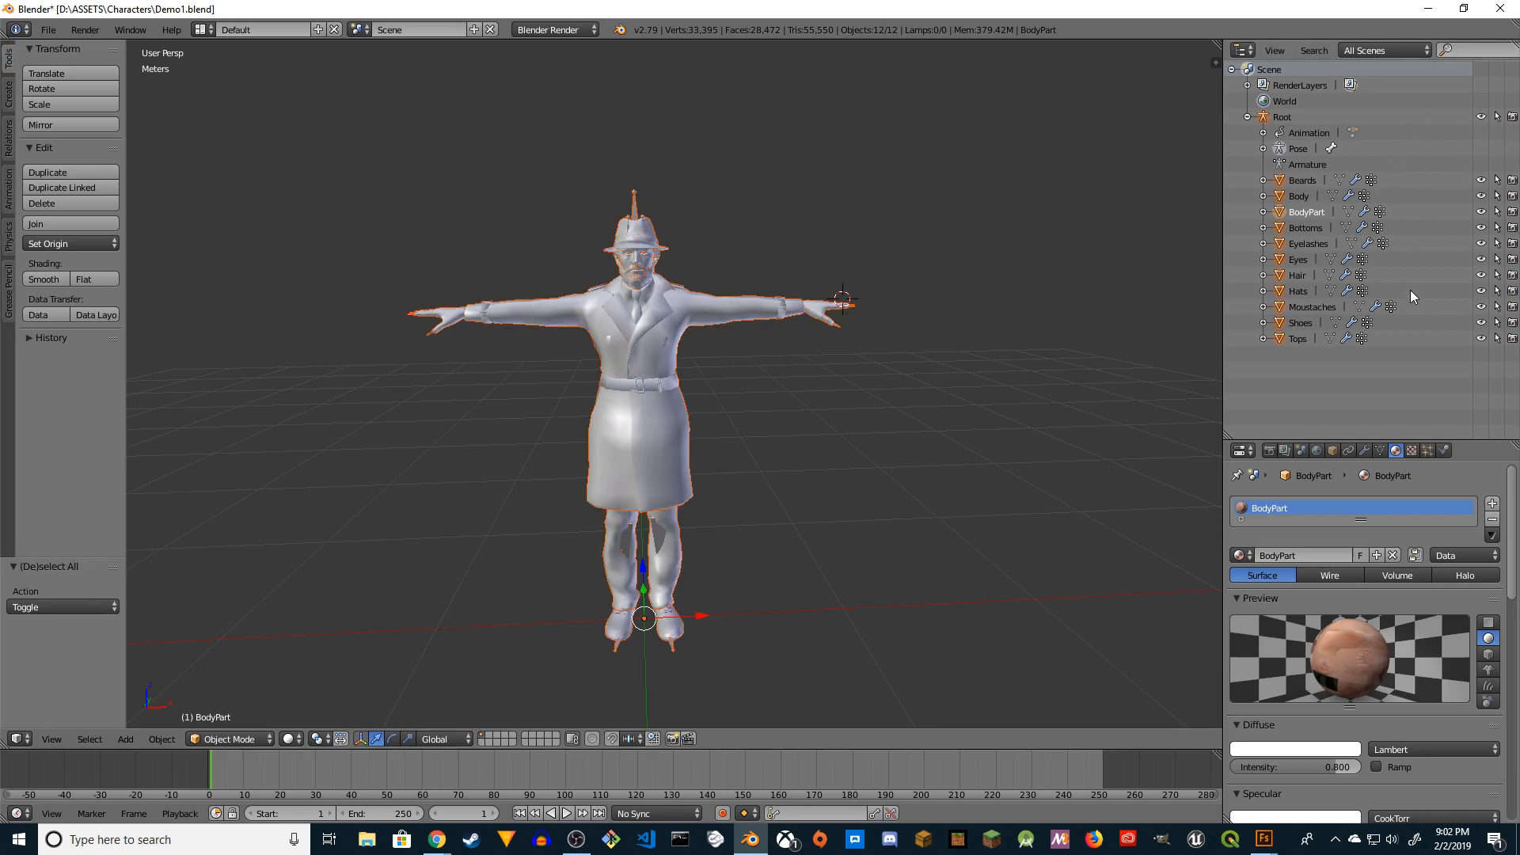
key("a")
key("a")
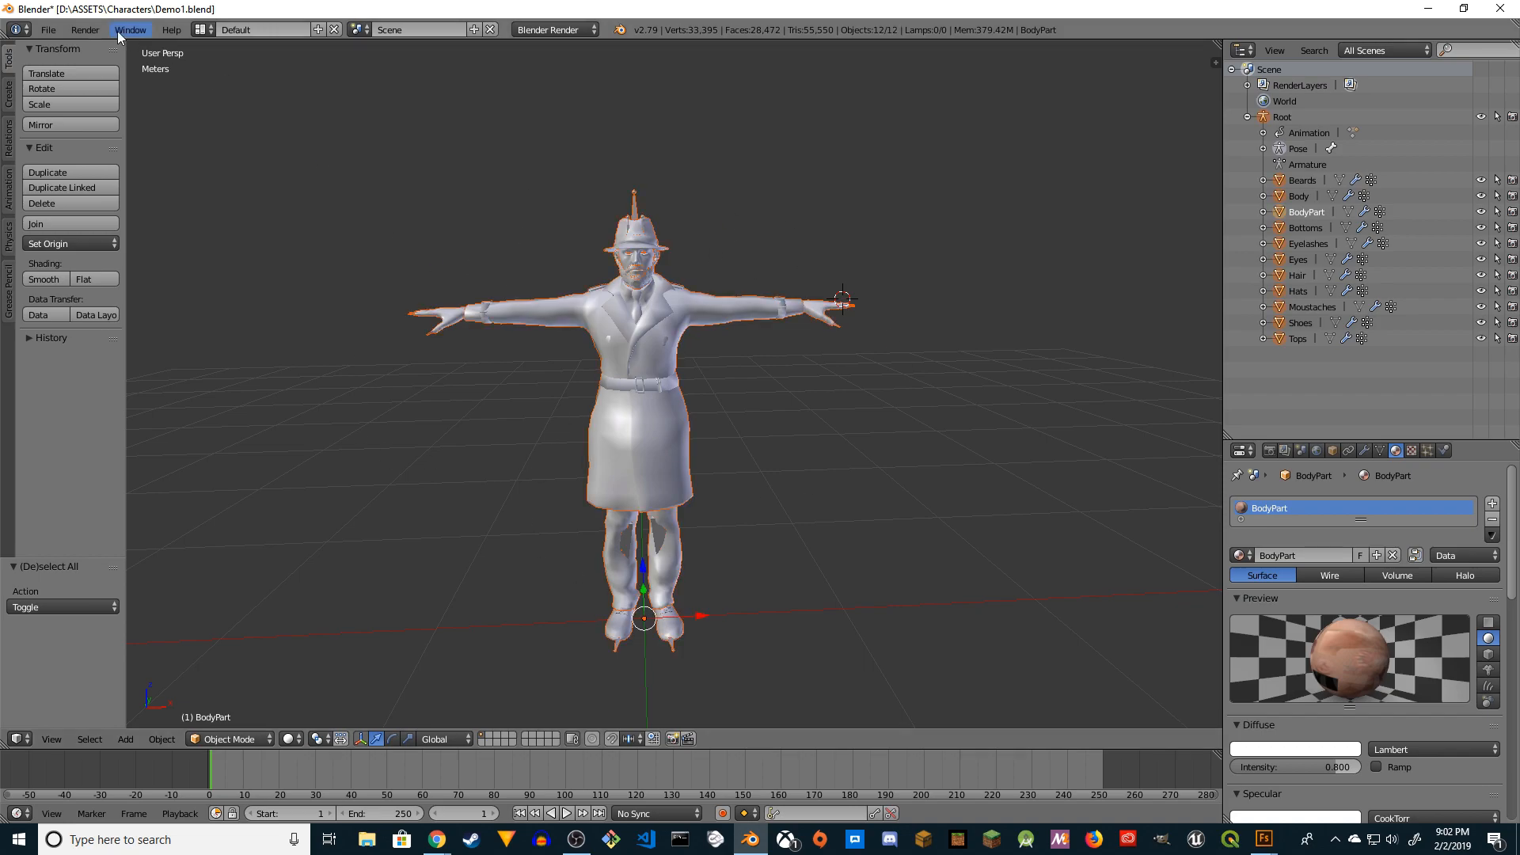
left_click(48, 29)
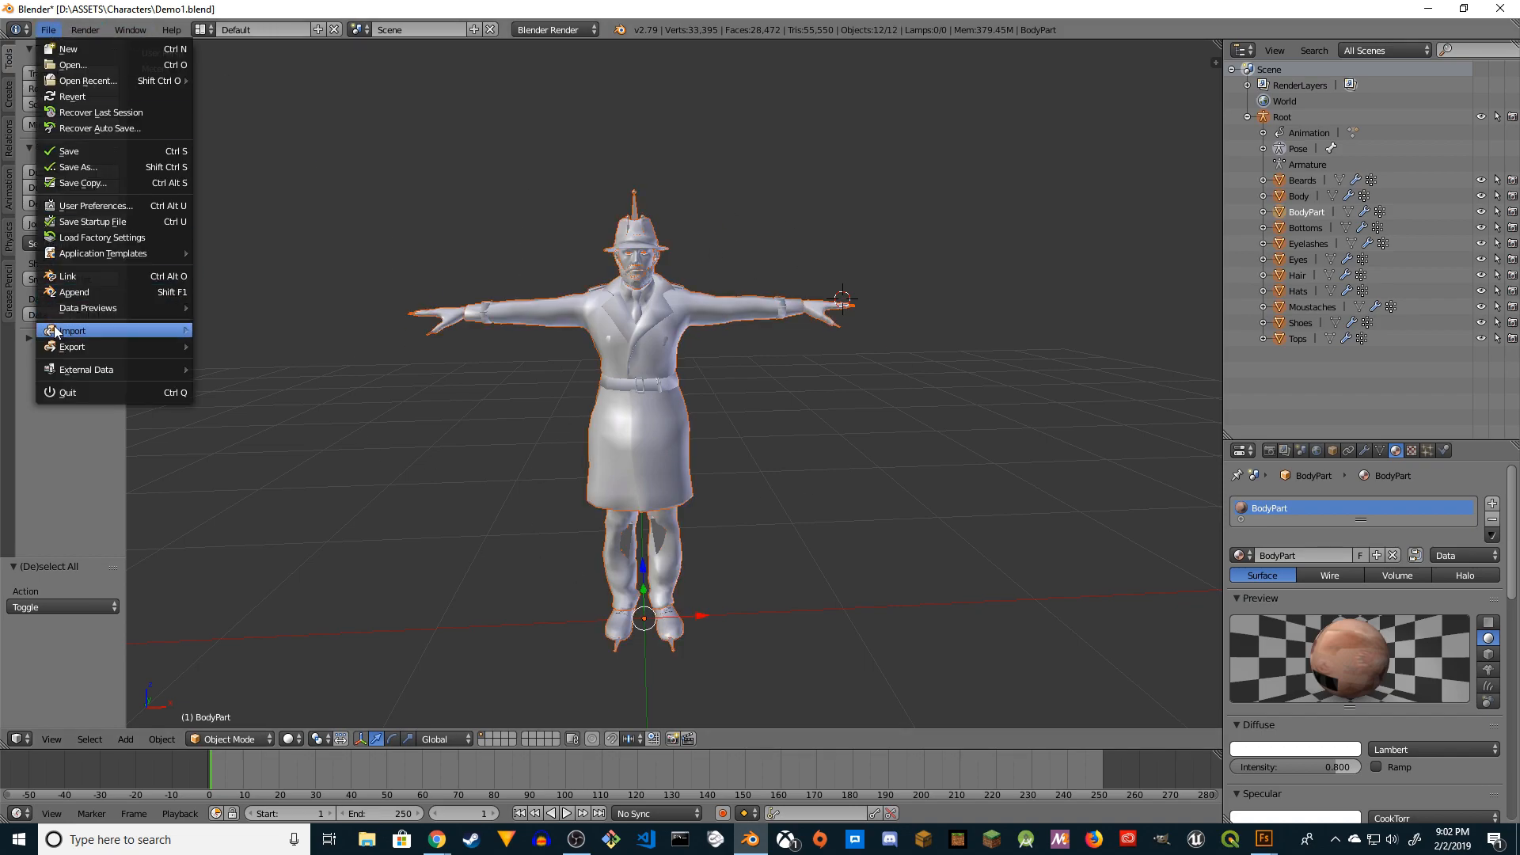
mouse_move(56, 347)
left_click(256, 391)
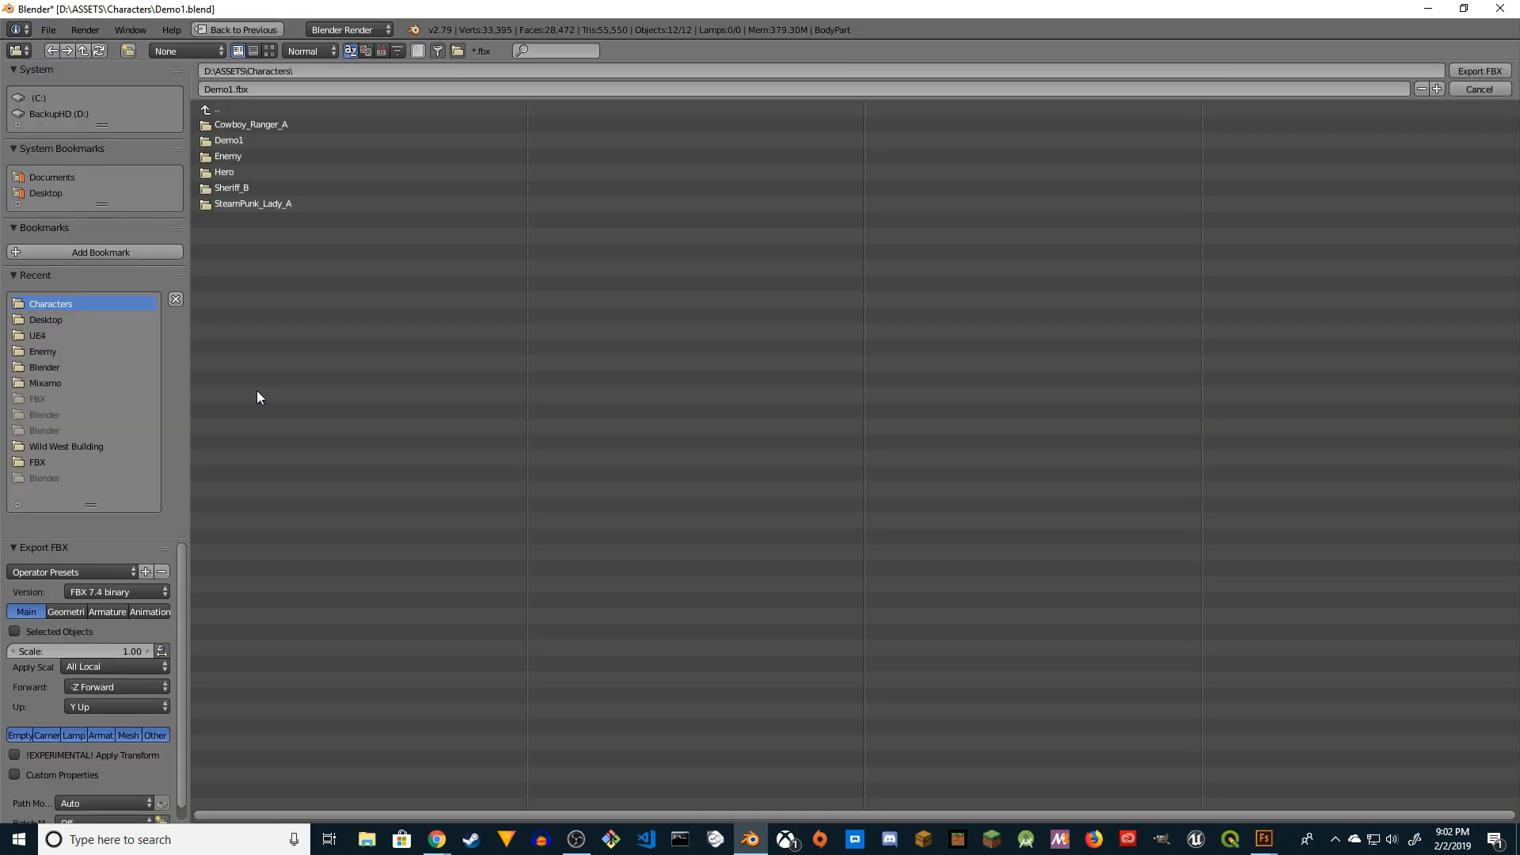
scroll(69, 648, "down", 1)
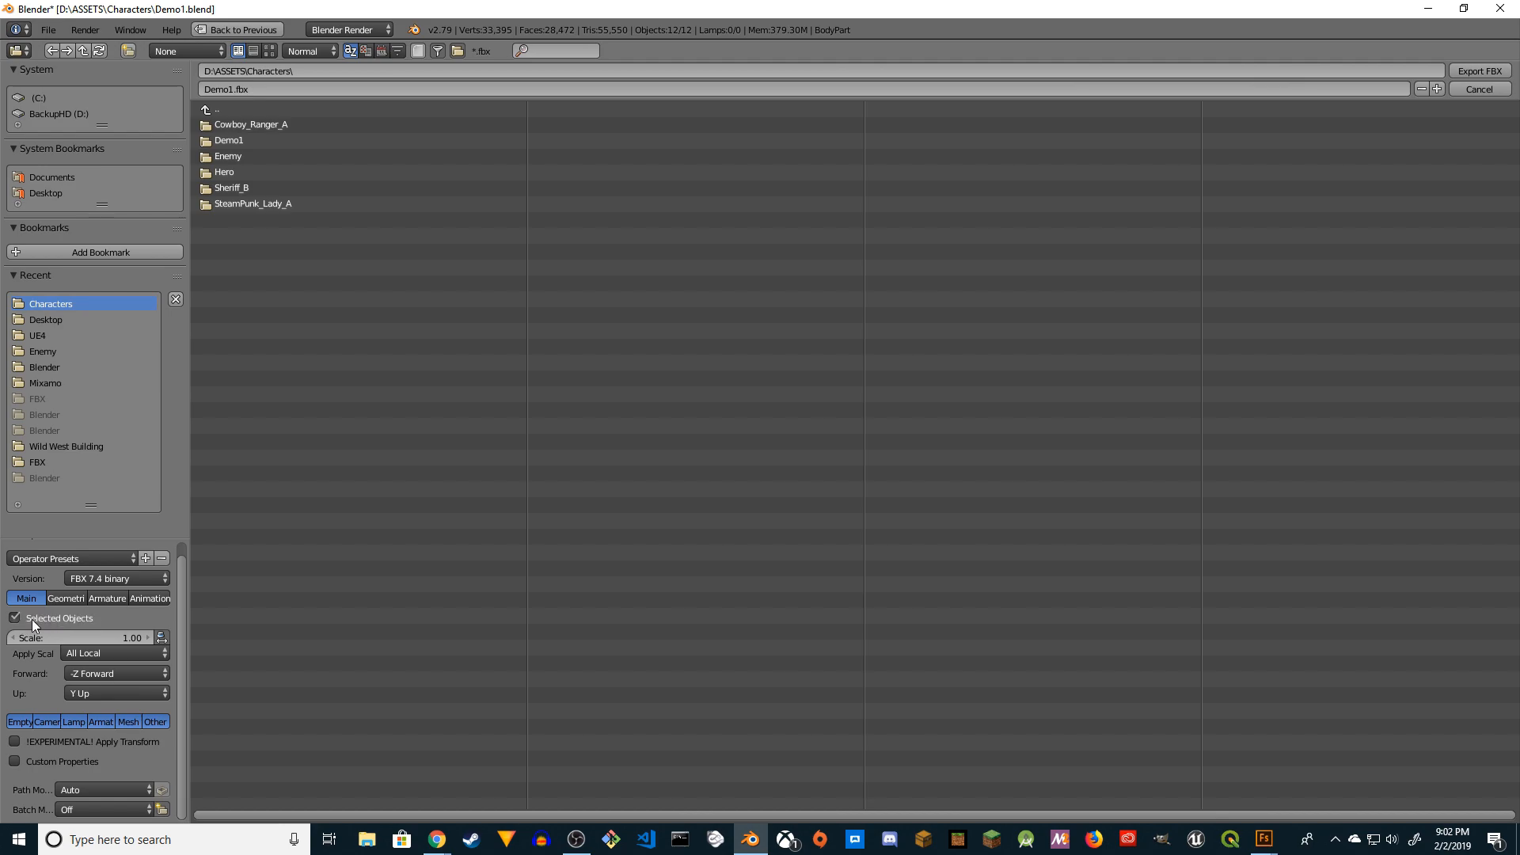
left_click(130, 723)
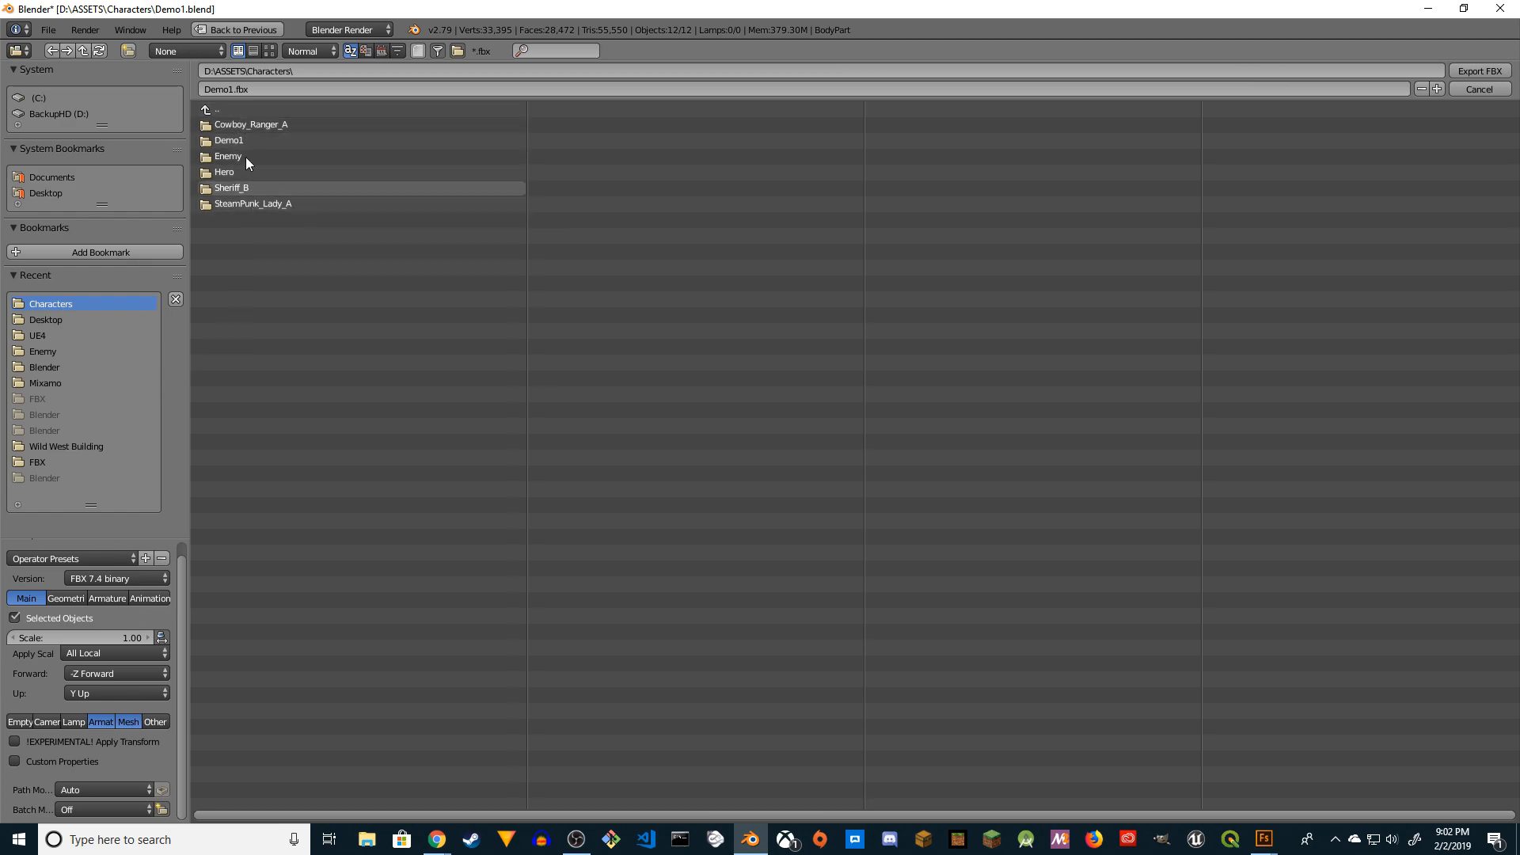
Step: Name the export file Demo1_Final.fbx and export it to the Characters folder
left_click(225, 90)
left_click(235, 90)
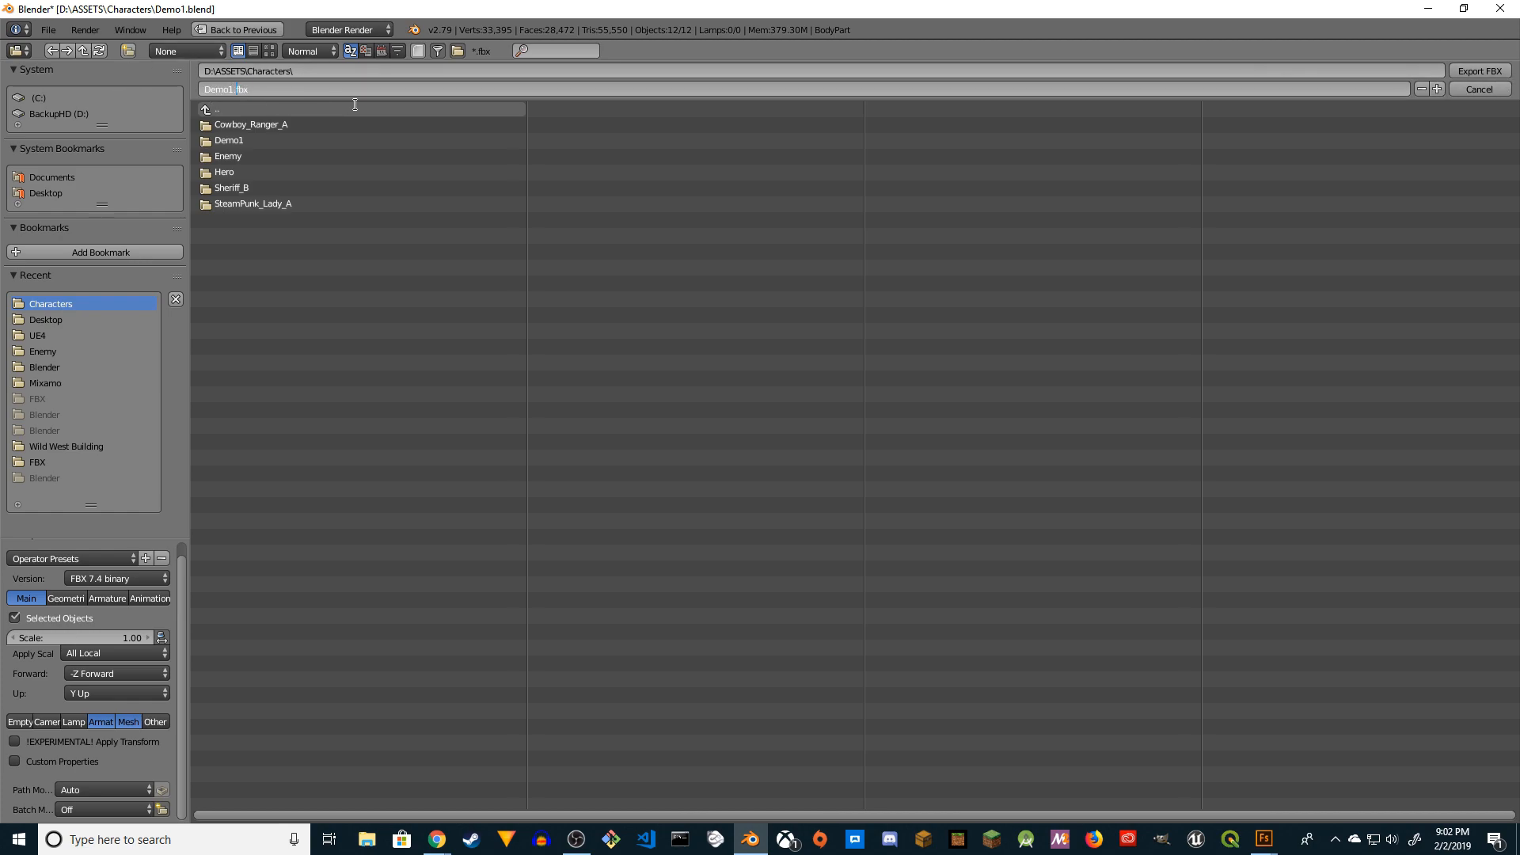
type("_Final")
left_click(1489, 71)
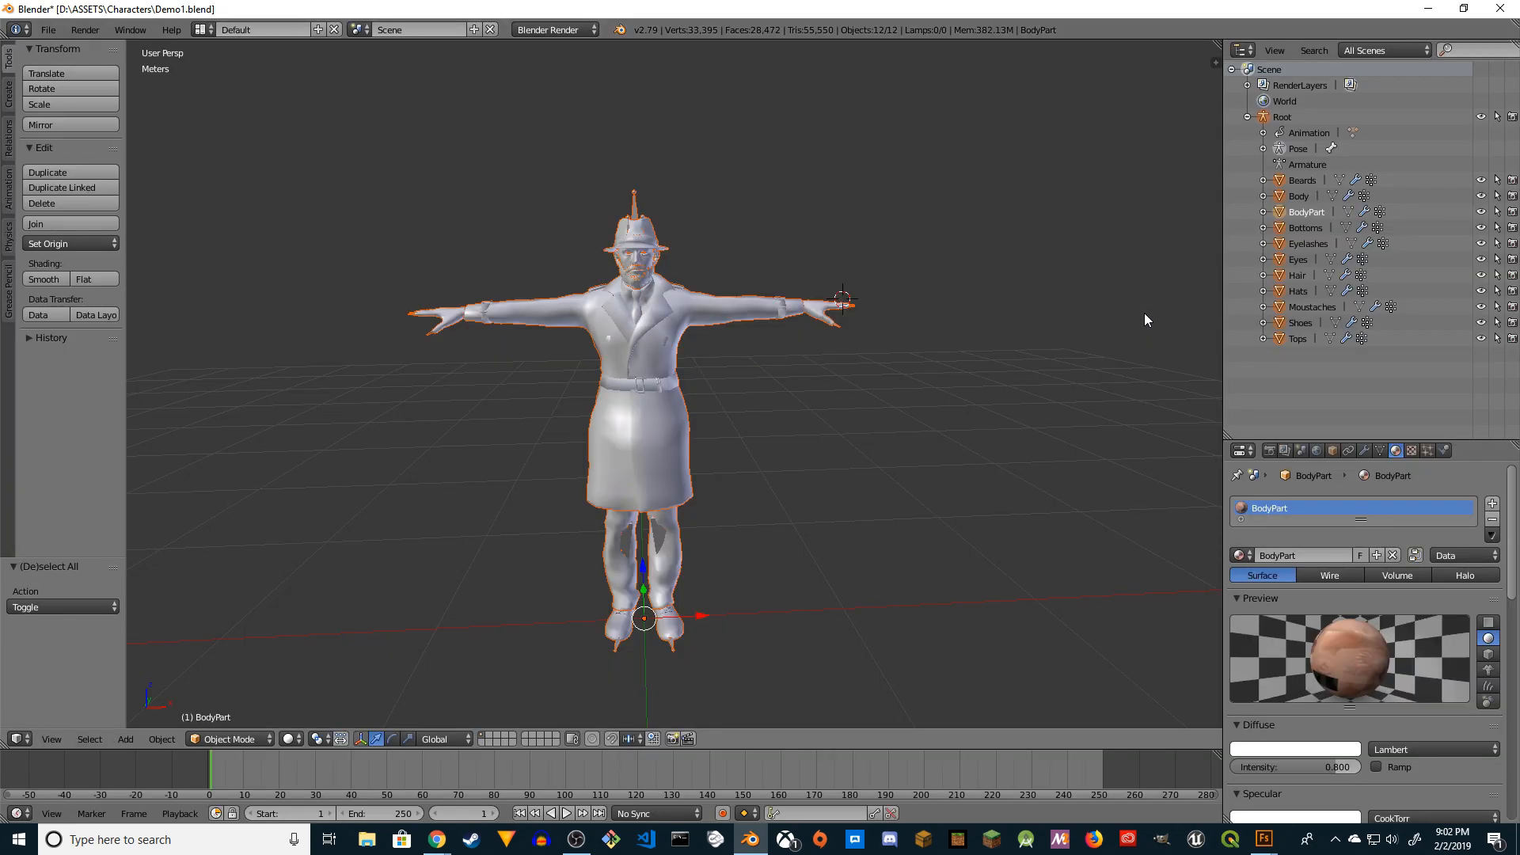
scroll(957, 334, "down", 2)
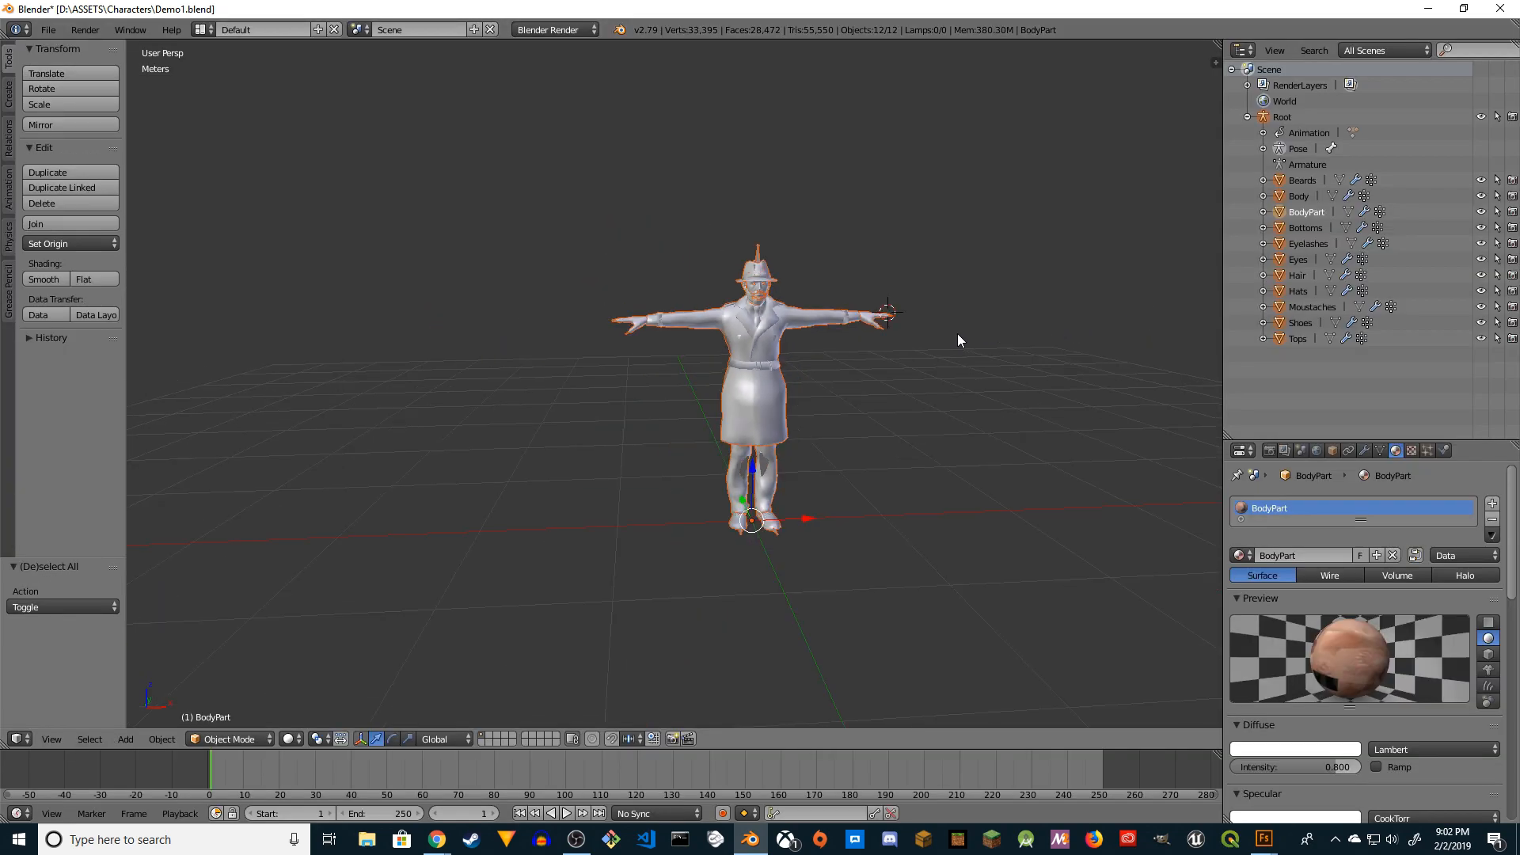